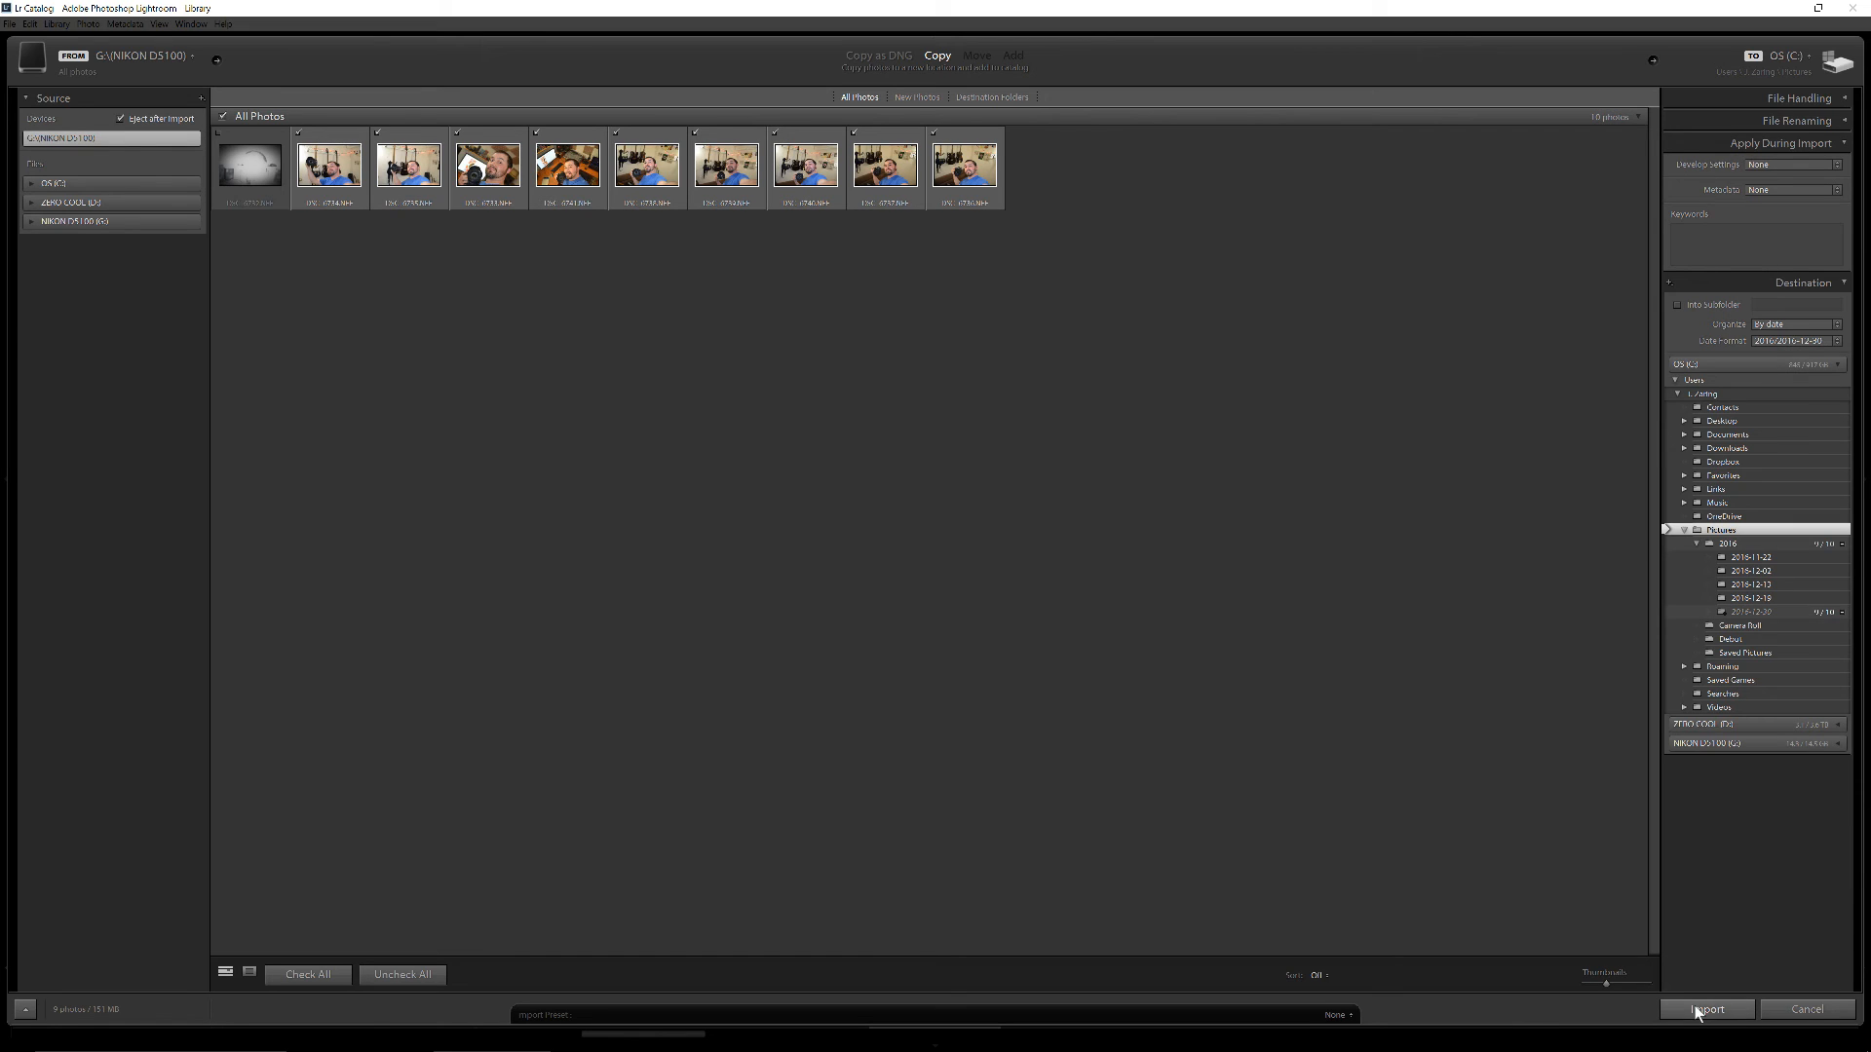
Import the card's photos with the Solid Color 2016 v2 develop preset applied and open them in the Develop module
click(1831, 167)
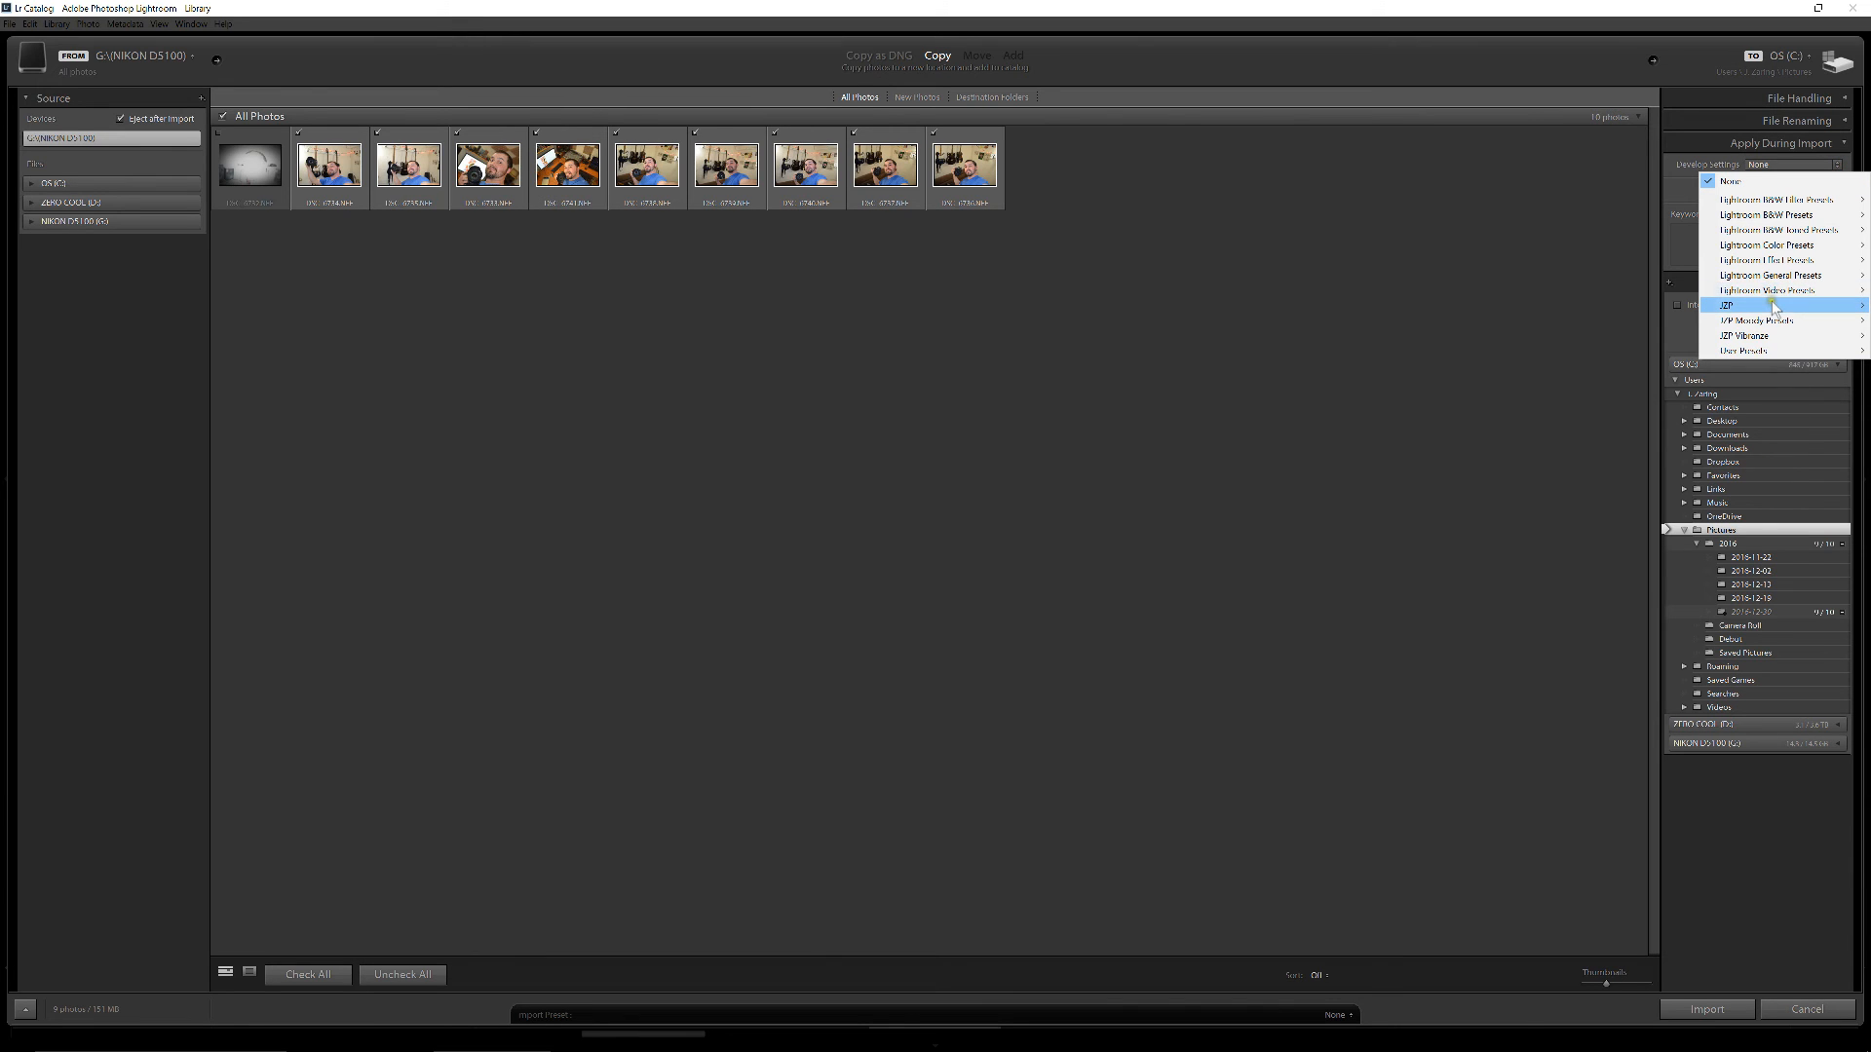
mouse_move(1772, 301)
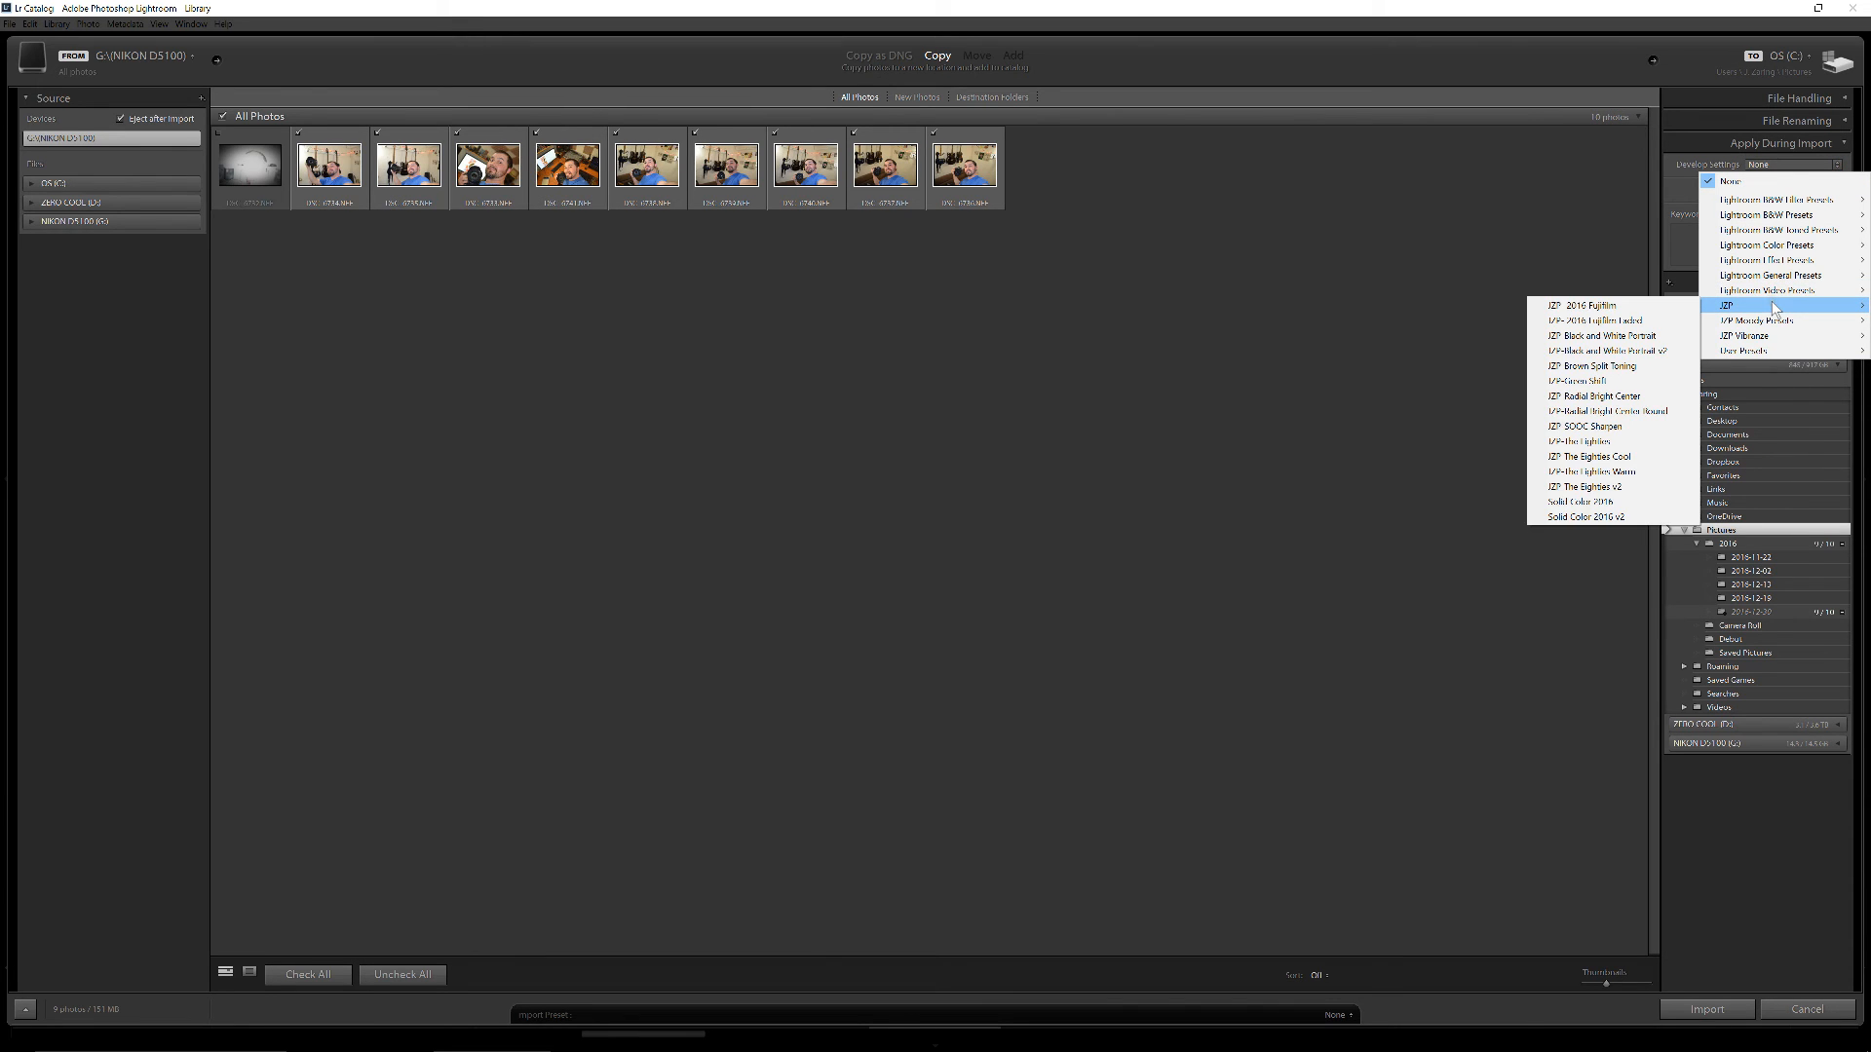
click(1626, 518)
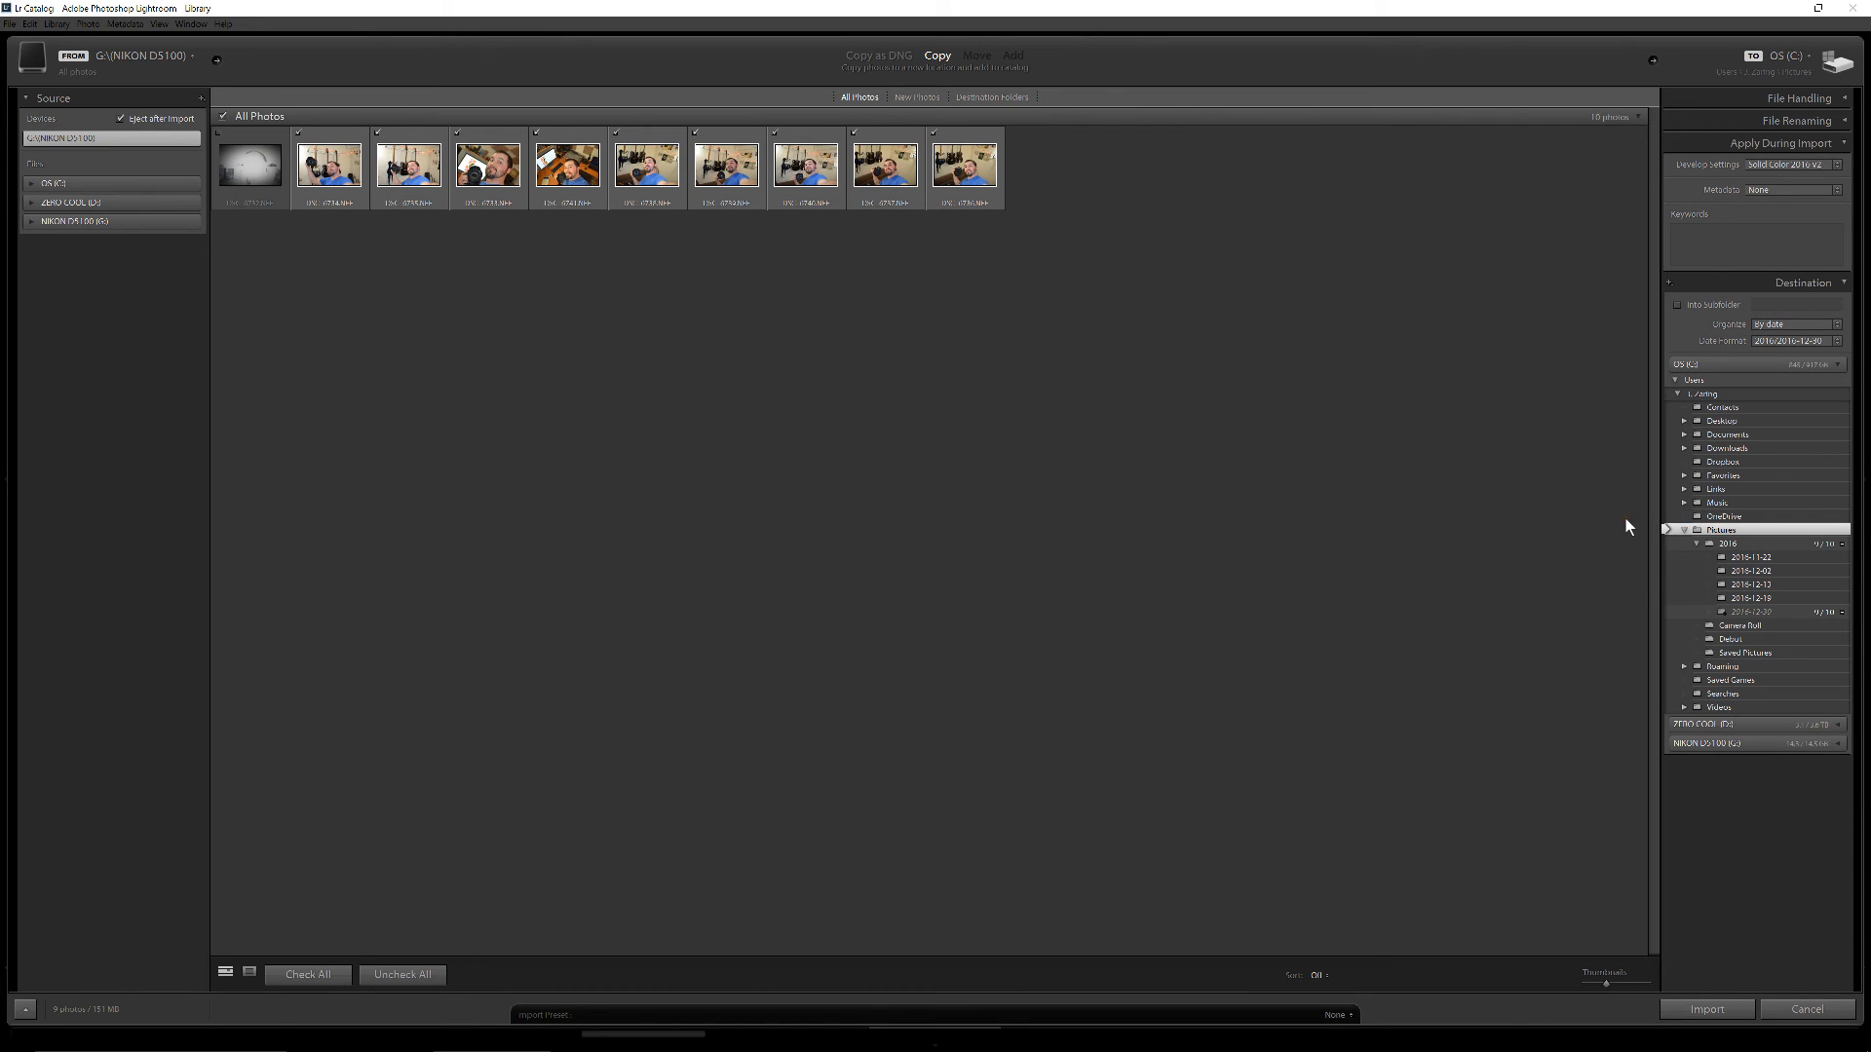
click(1686, 1010)
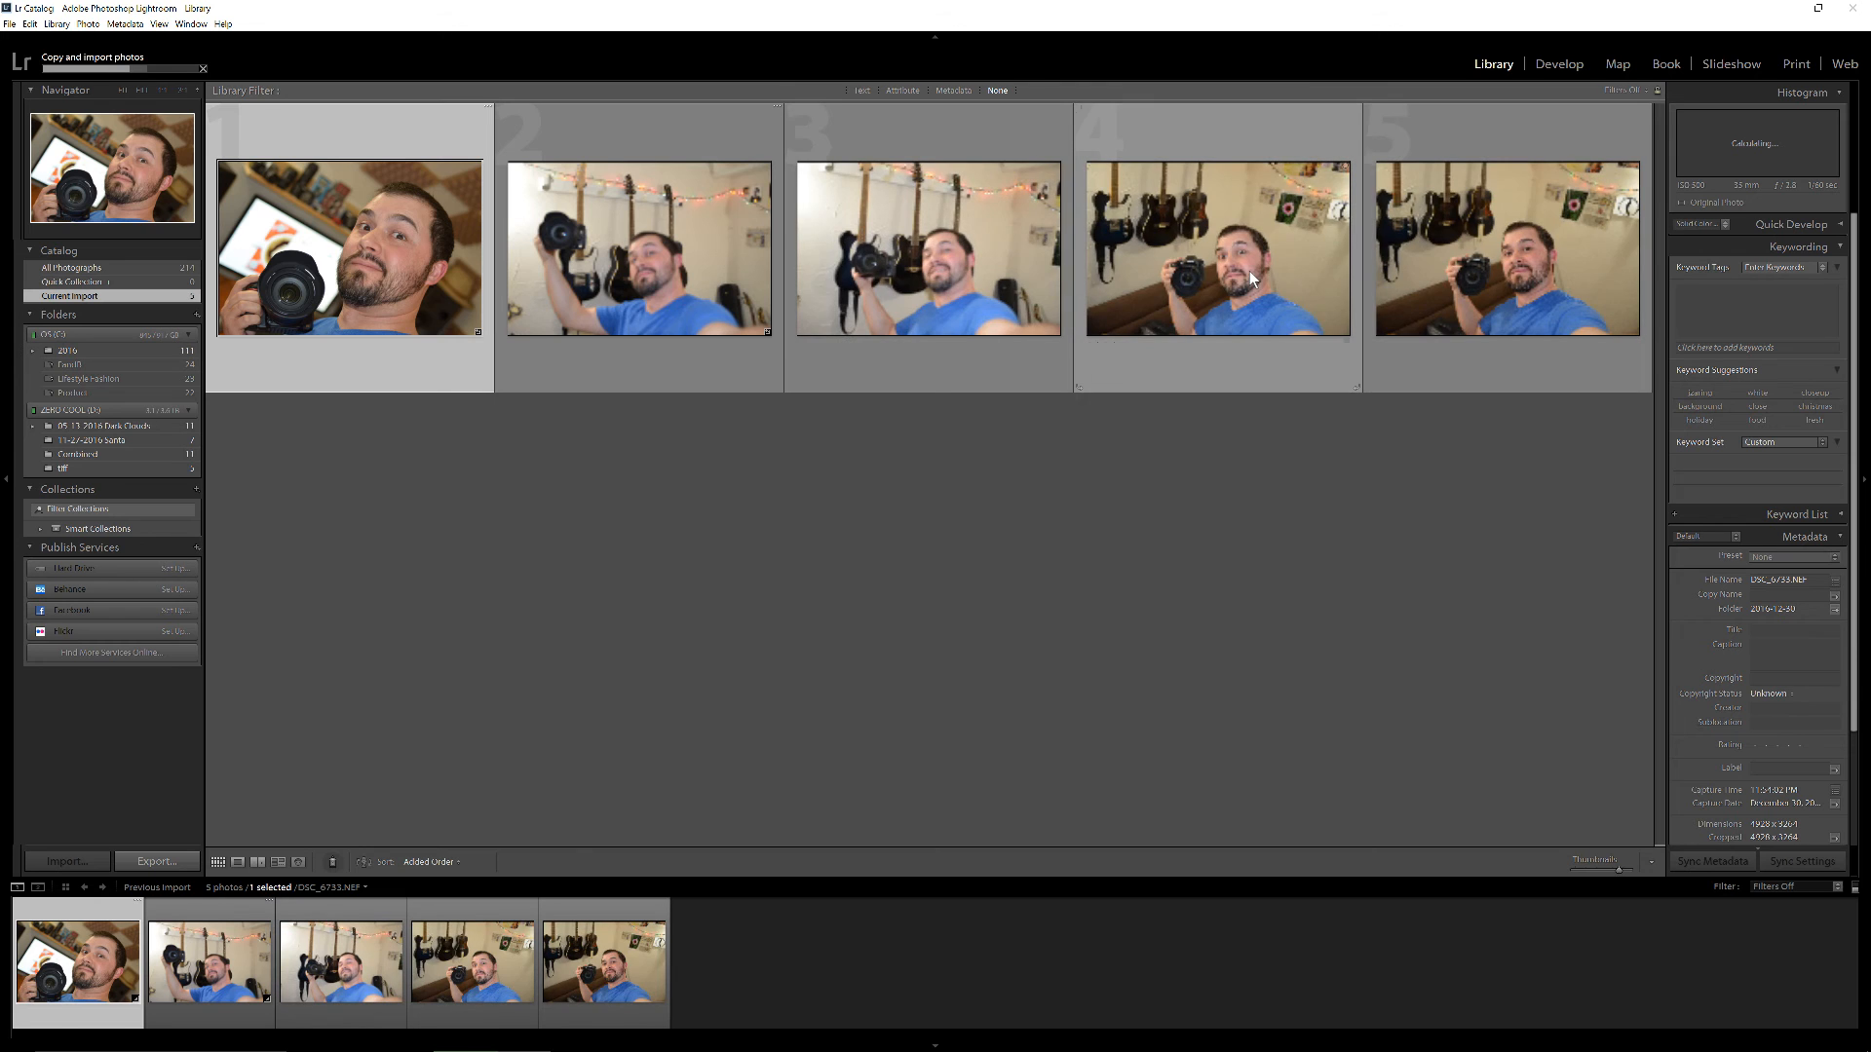
click(1559, 65)
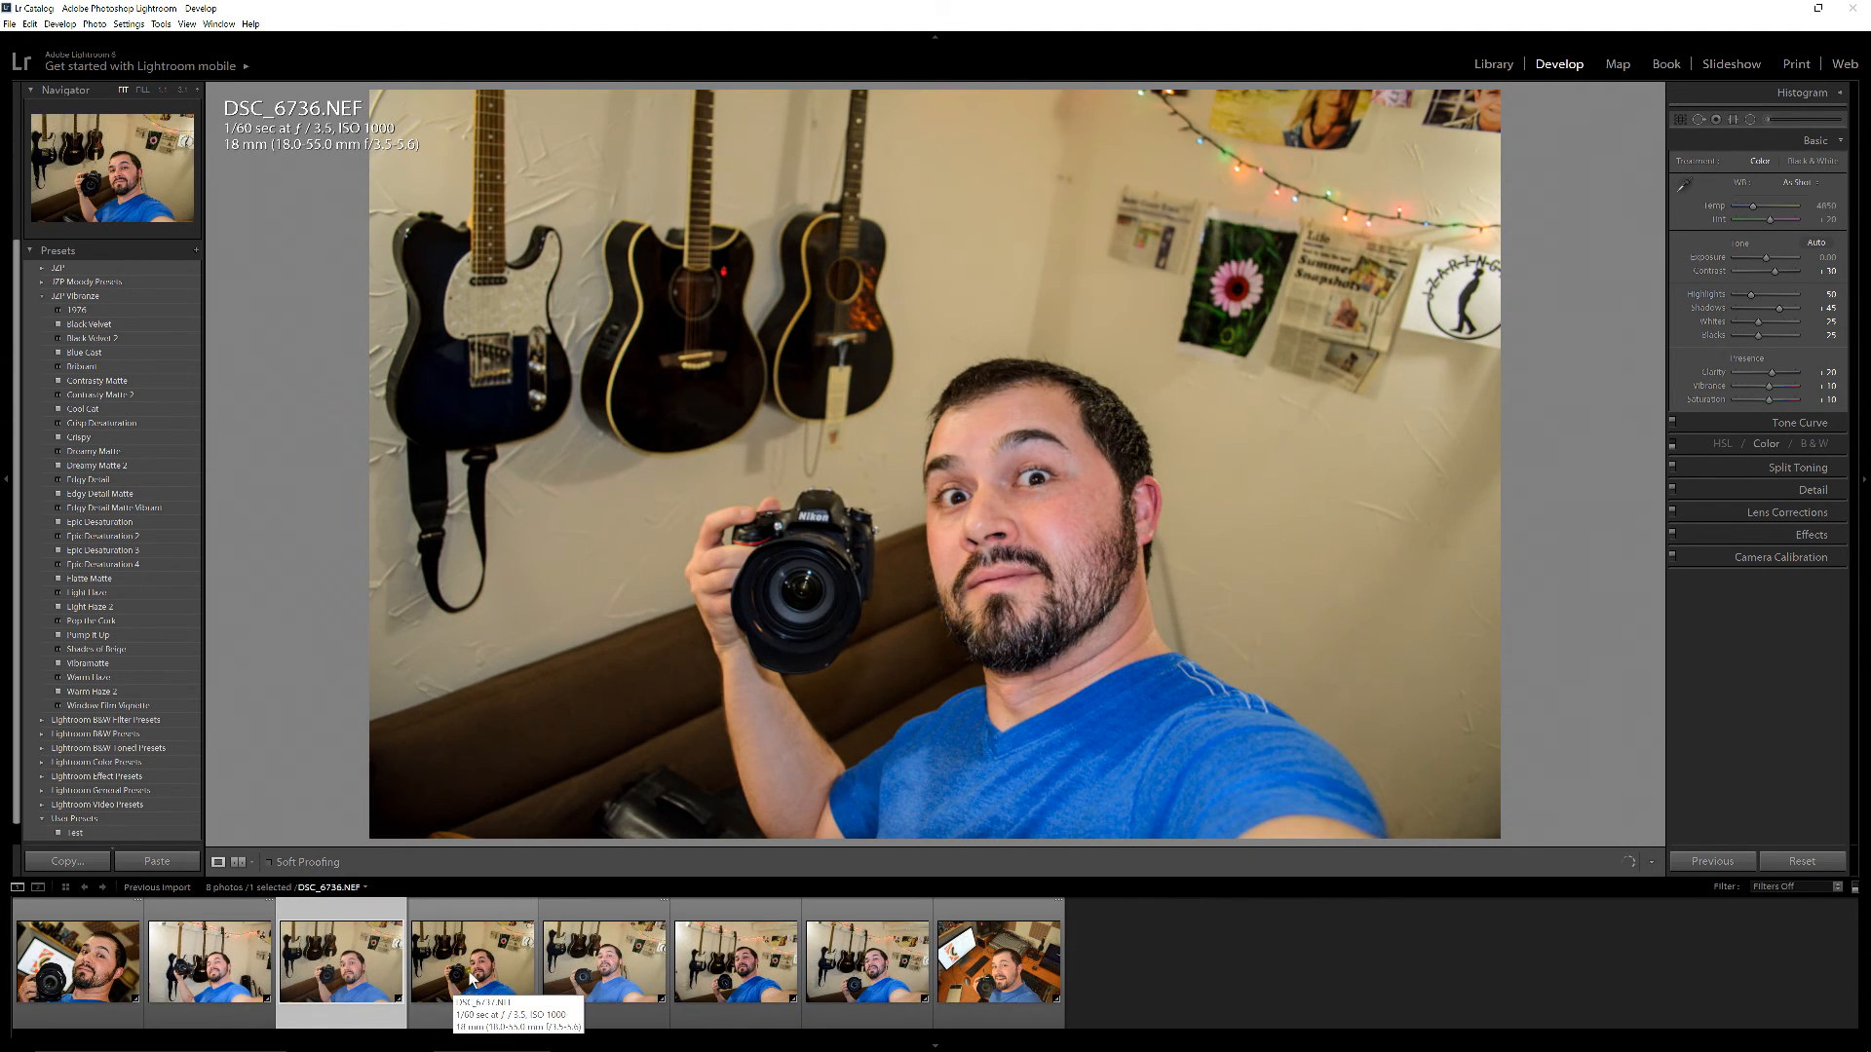
Browse the imported photos from DSC_6737.NEF through DSC_6741.NEF, comparing the last two shots
click(476, 979)
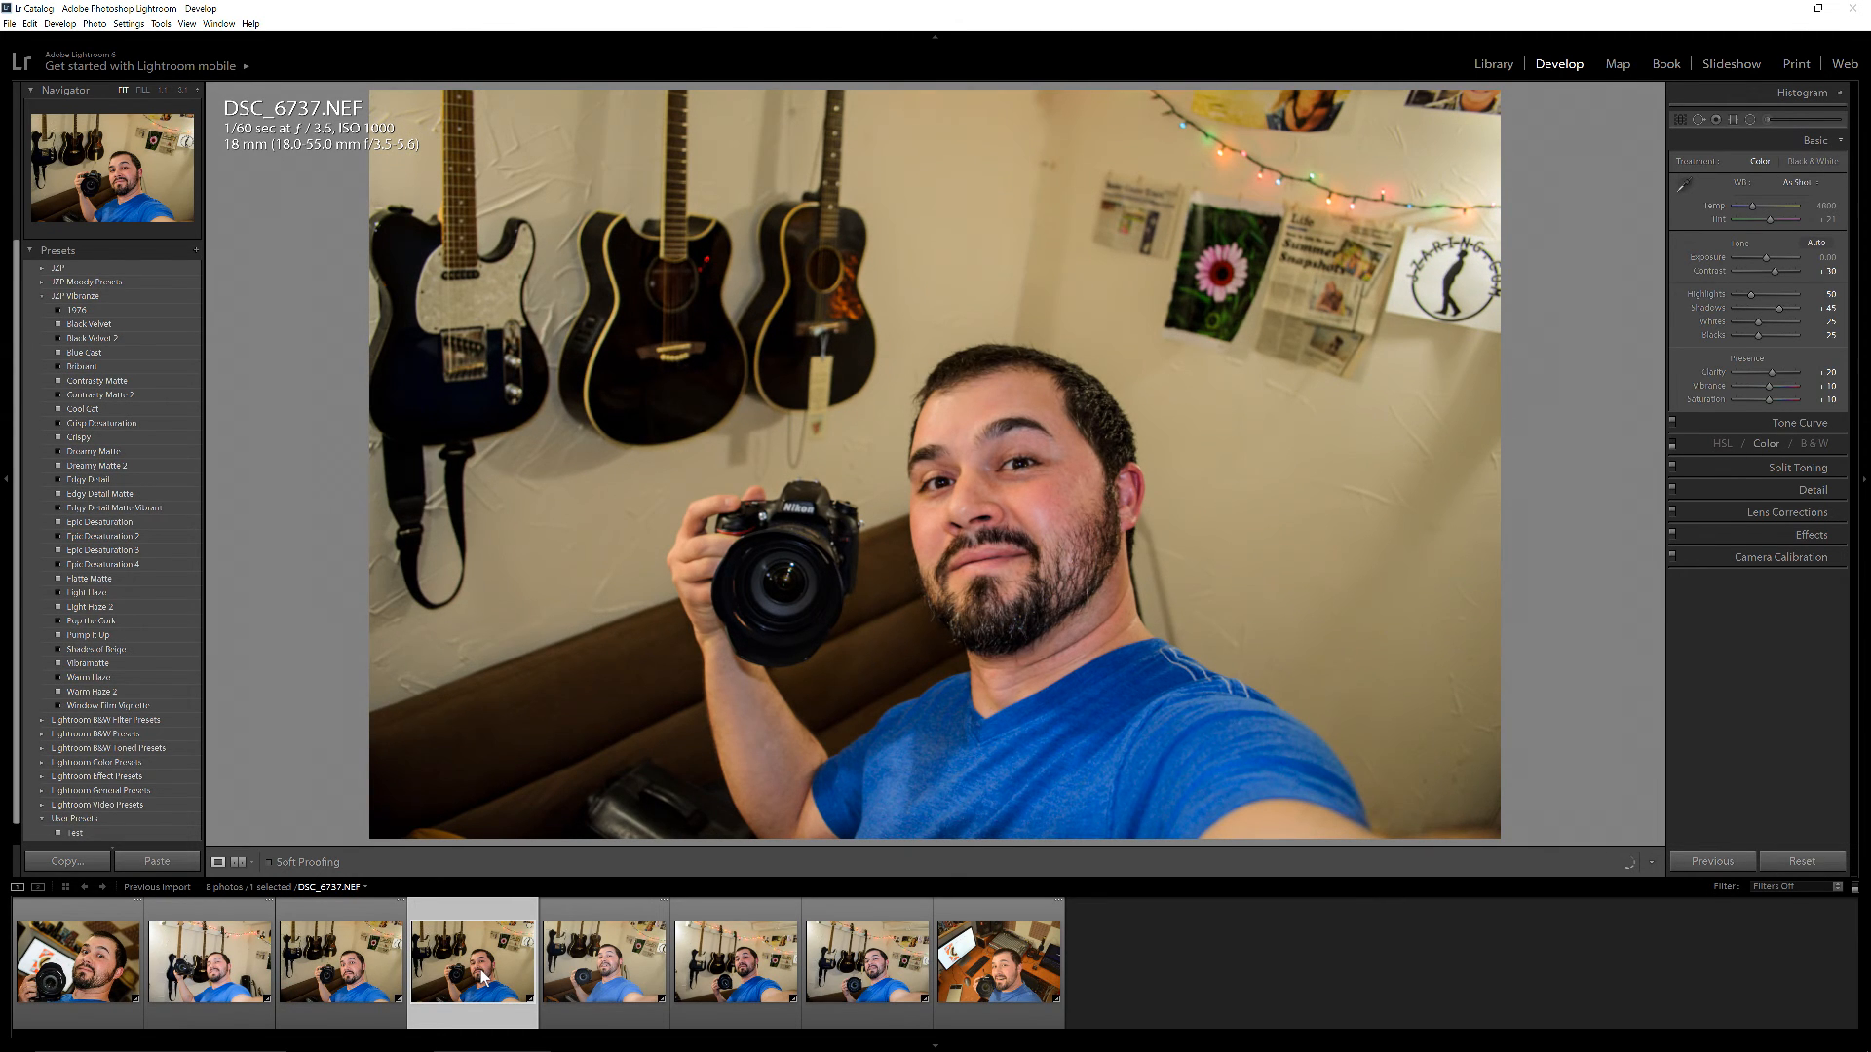
click(622, 963)
key(Right)
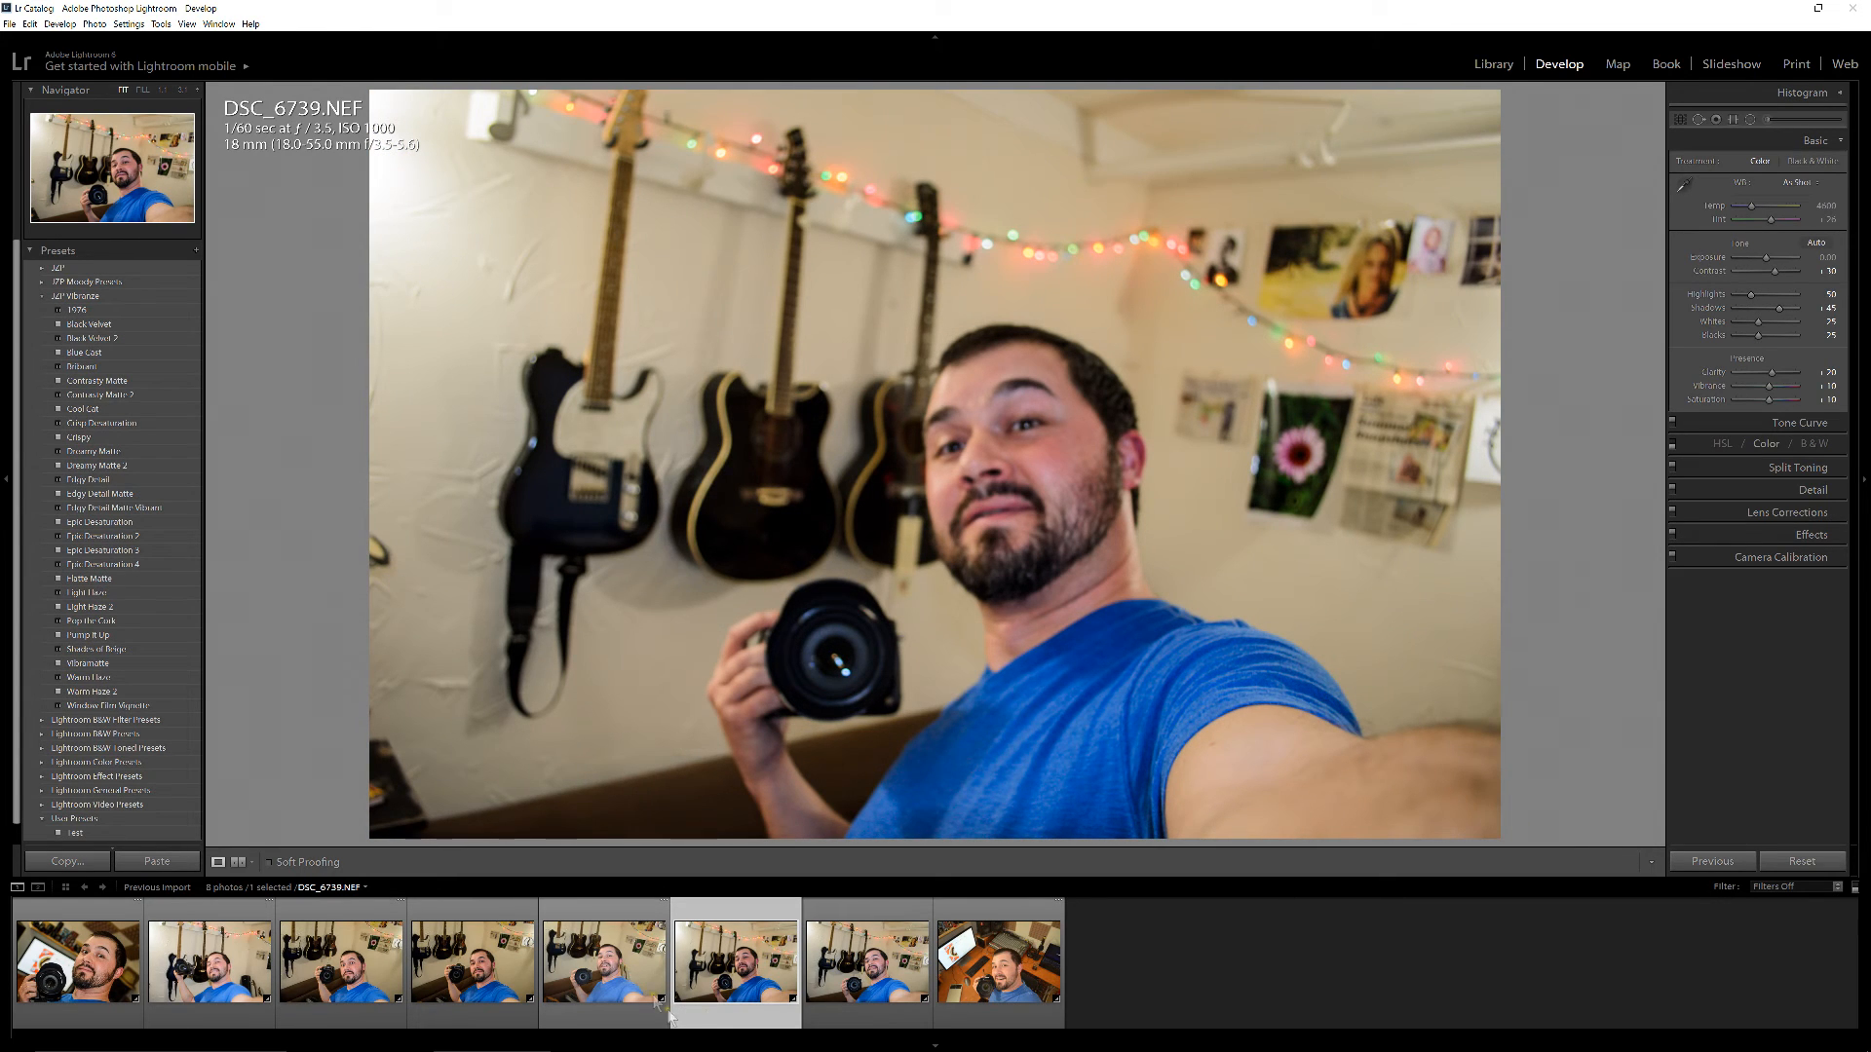
key(Right)
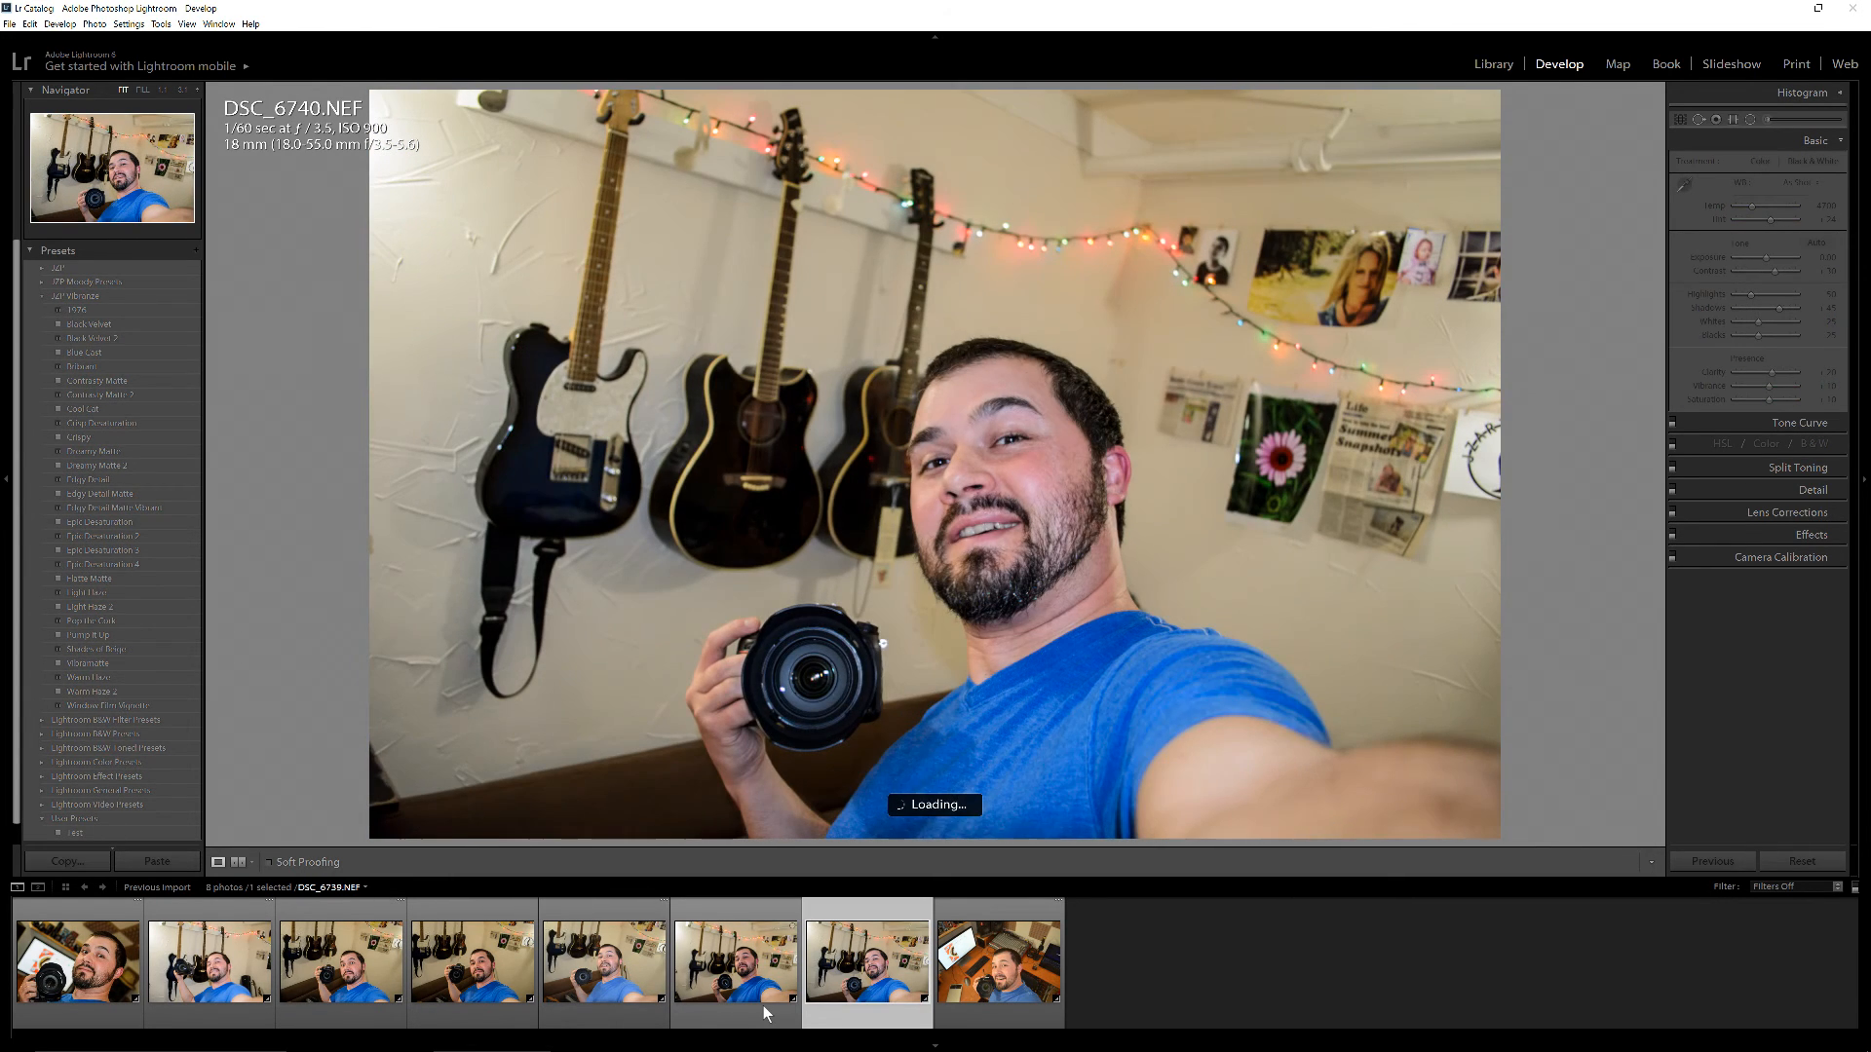
key(Right)
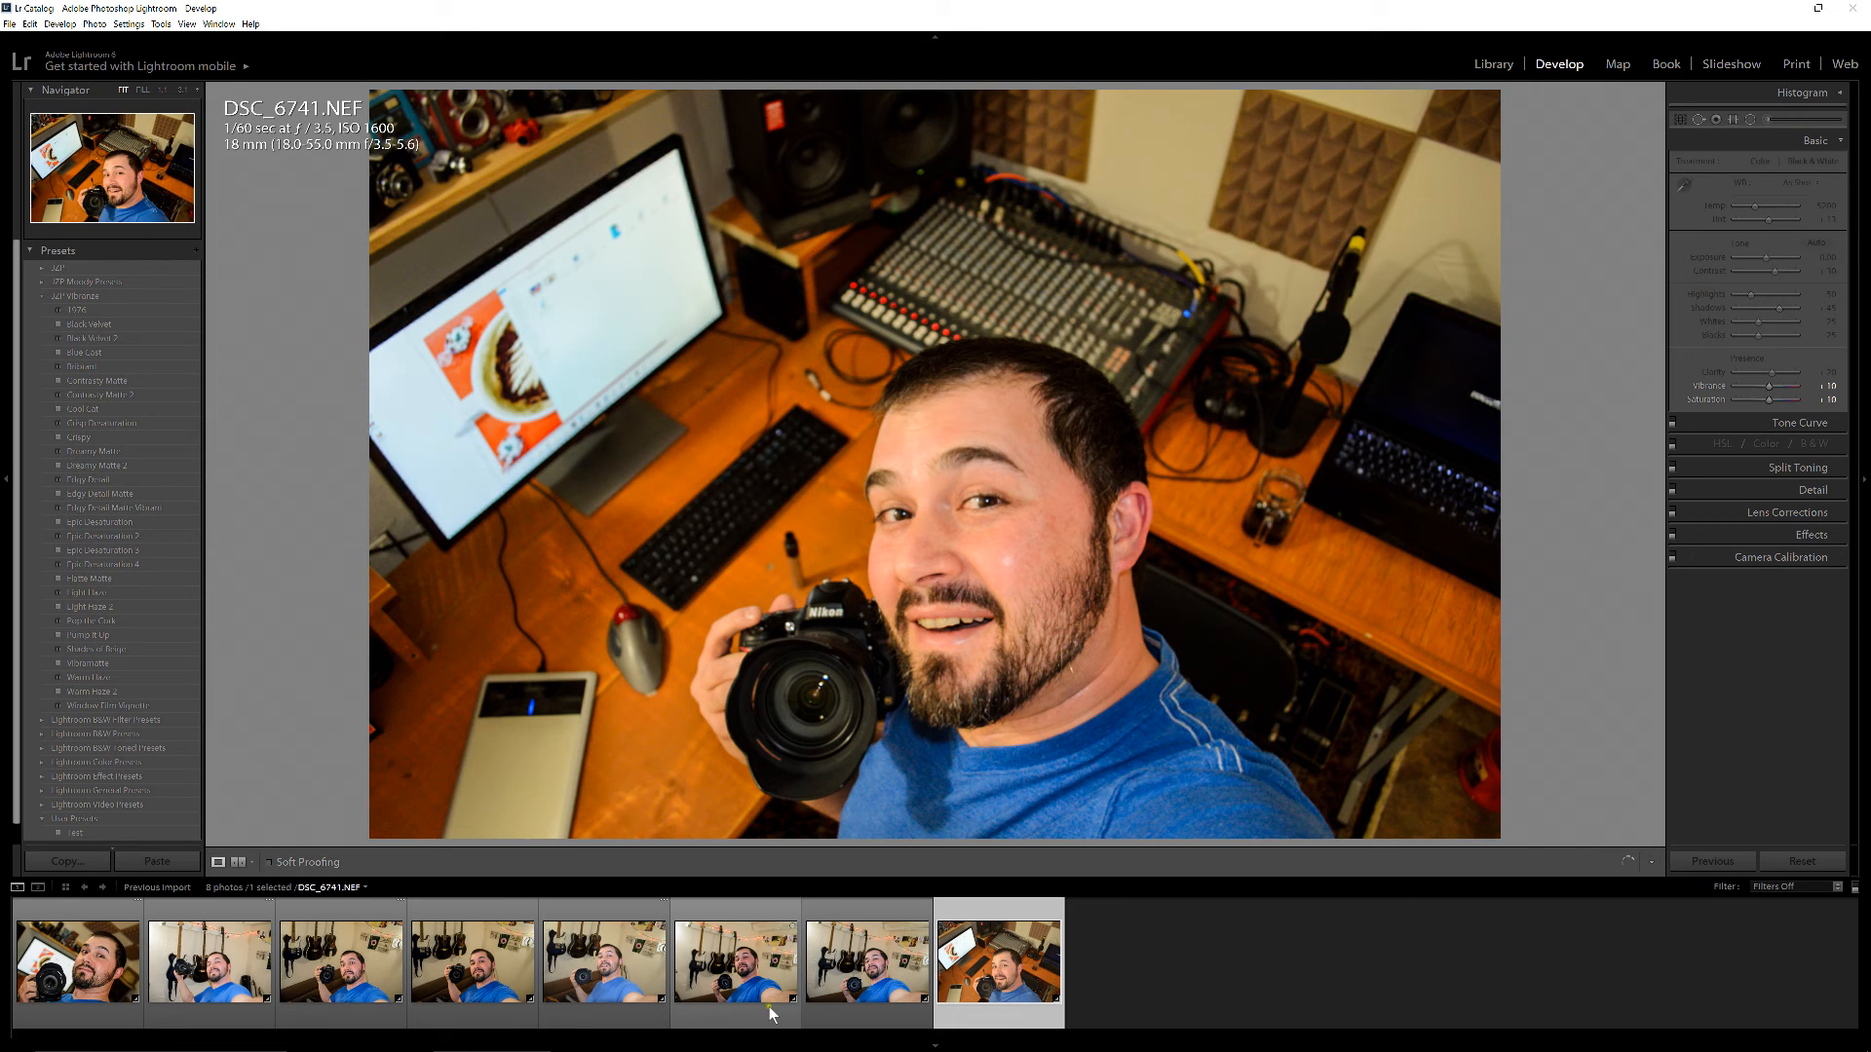
key(Left)
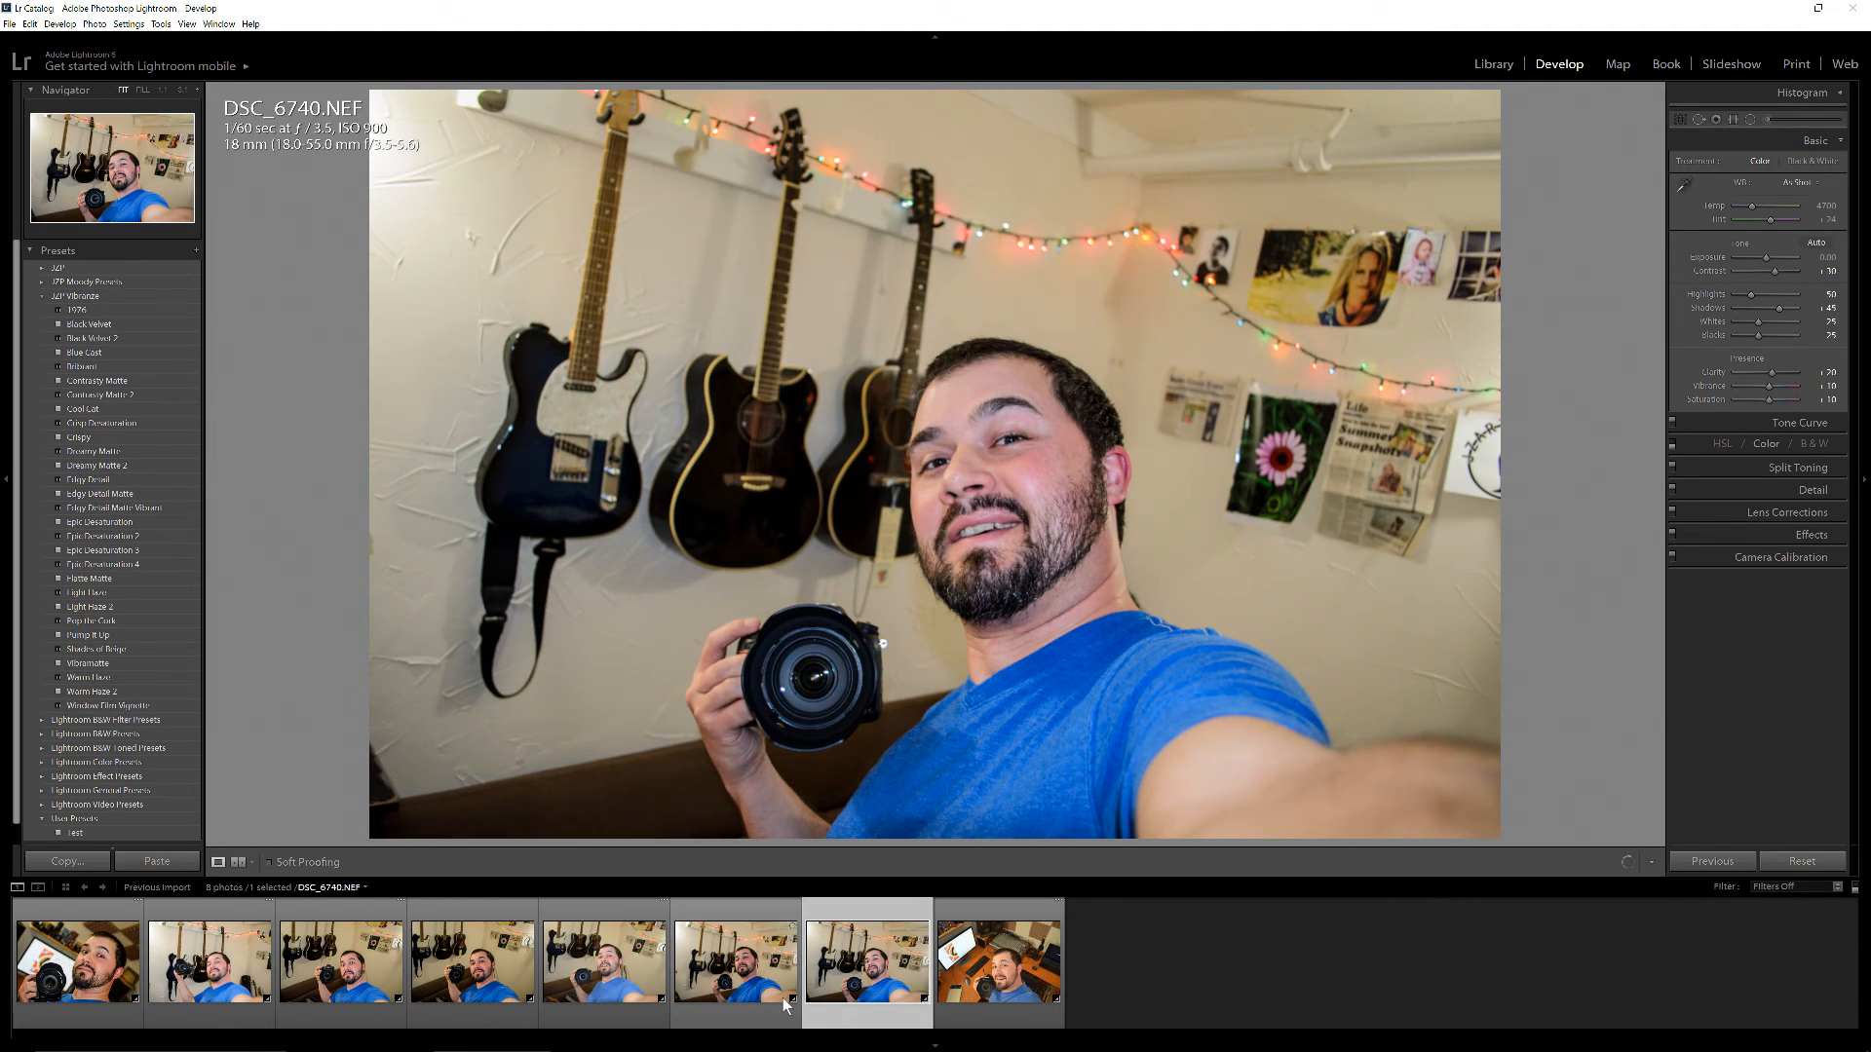
key(Right)
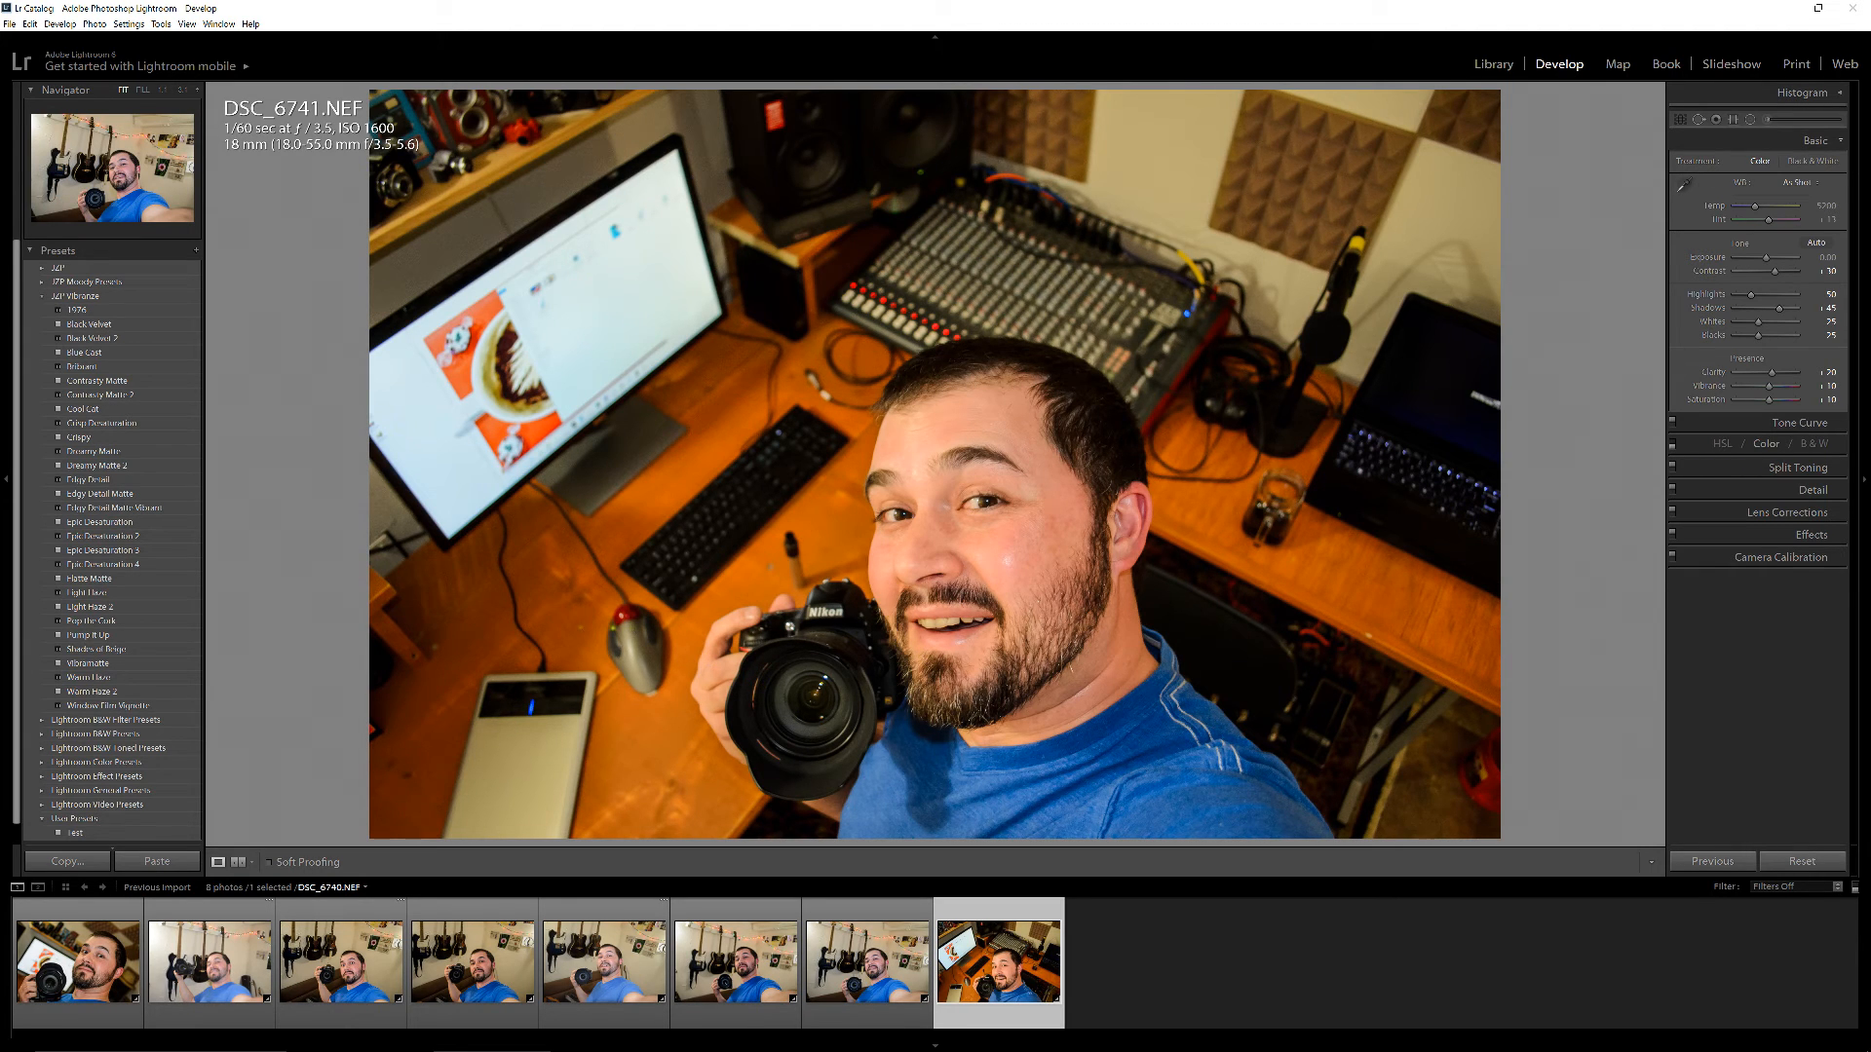
key(Left)
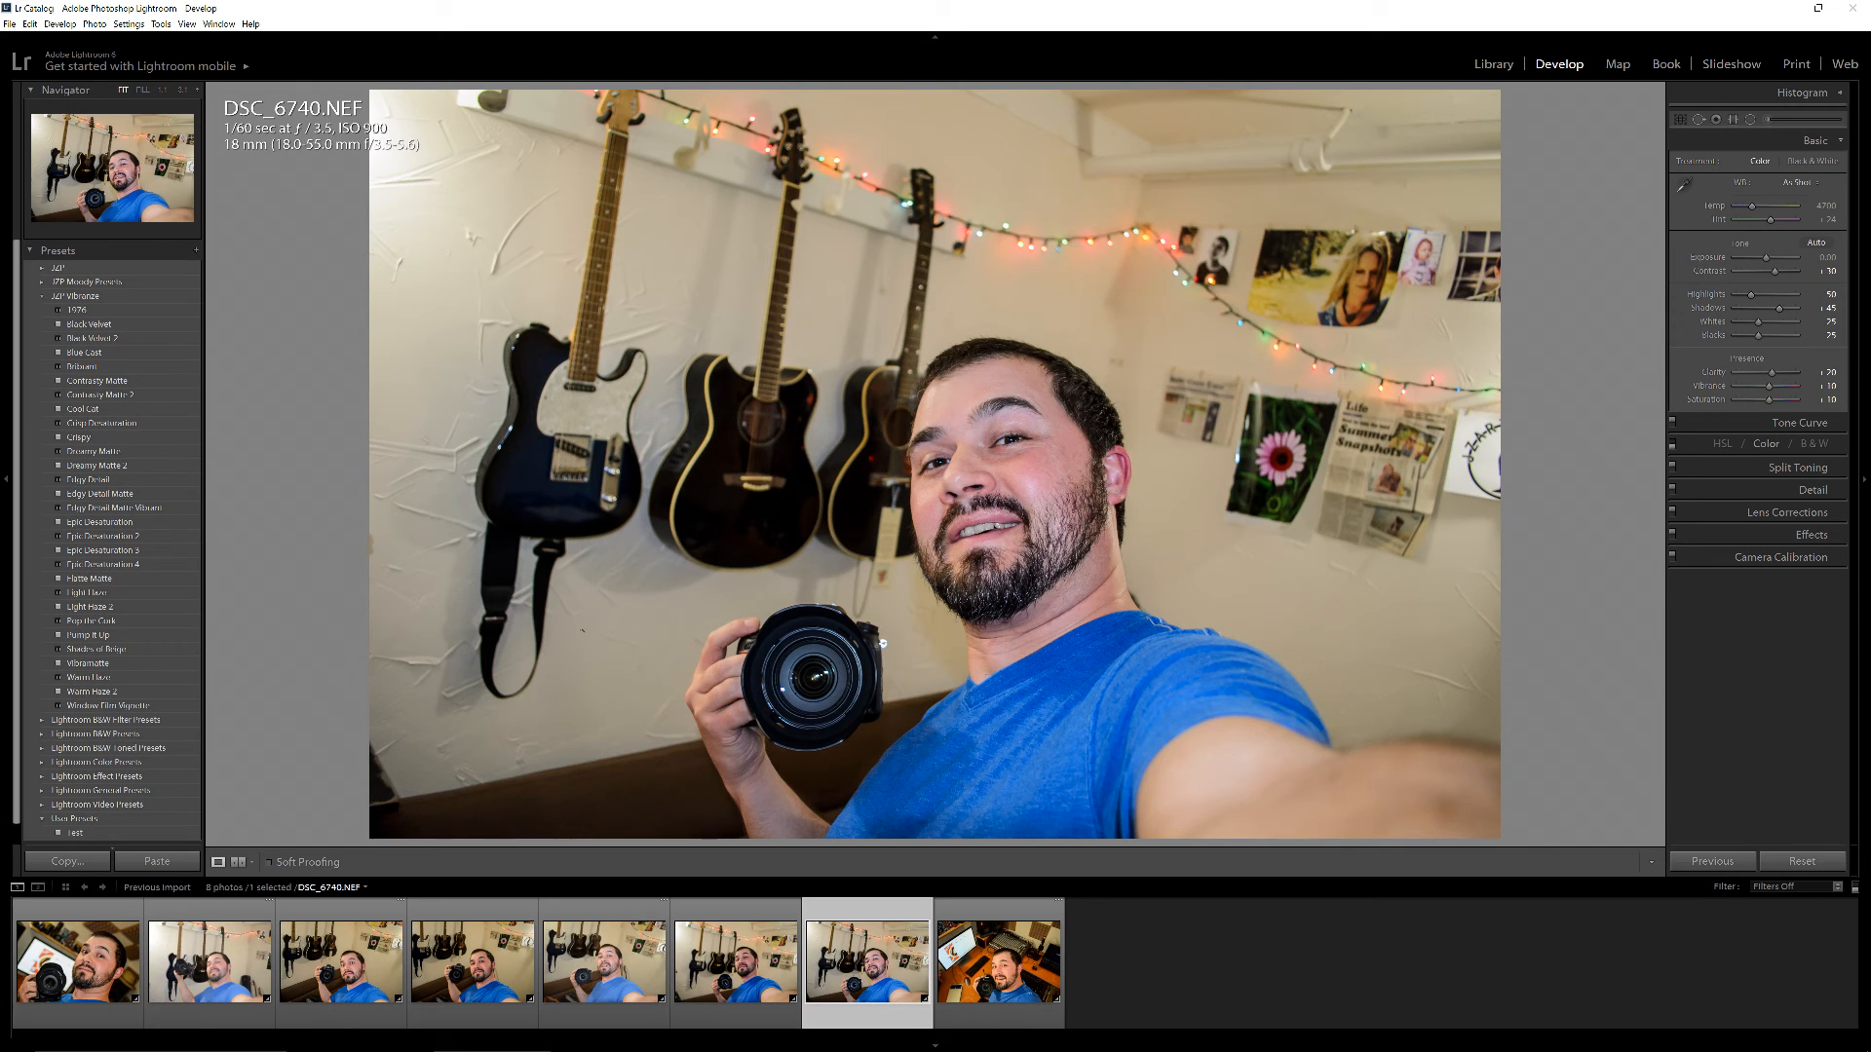
key(Right)
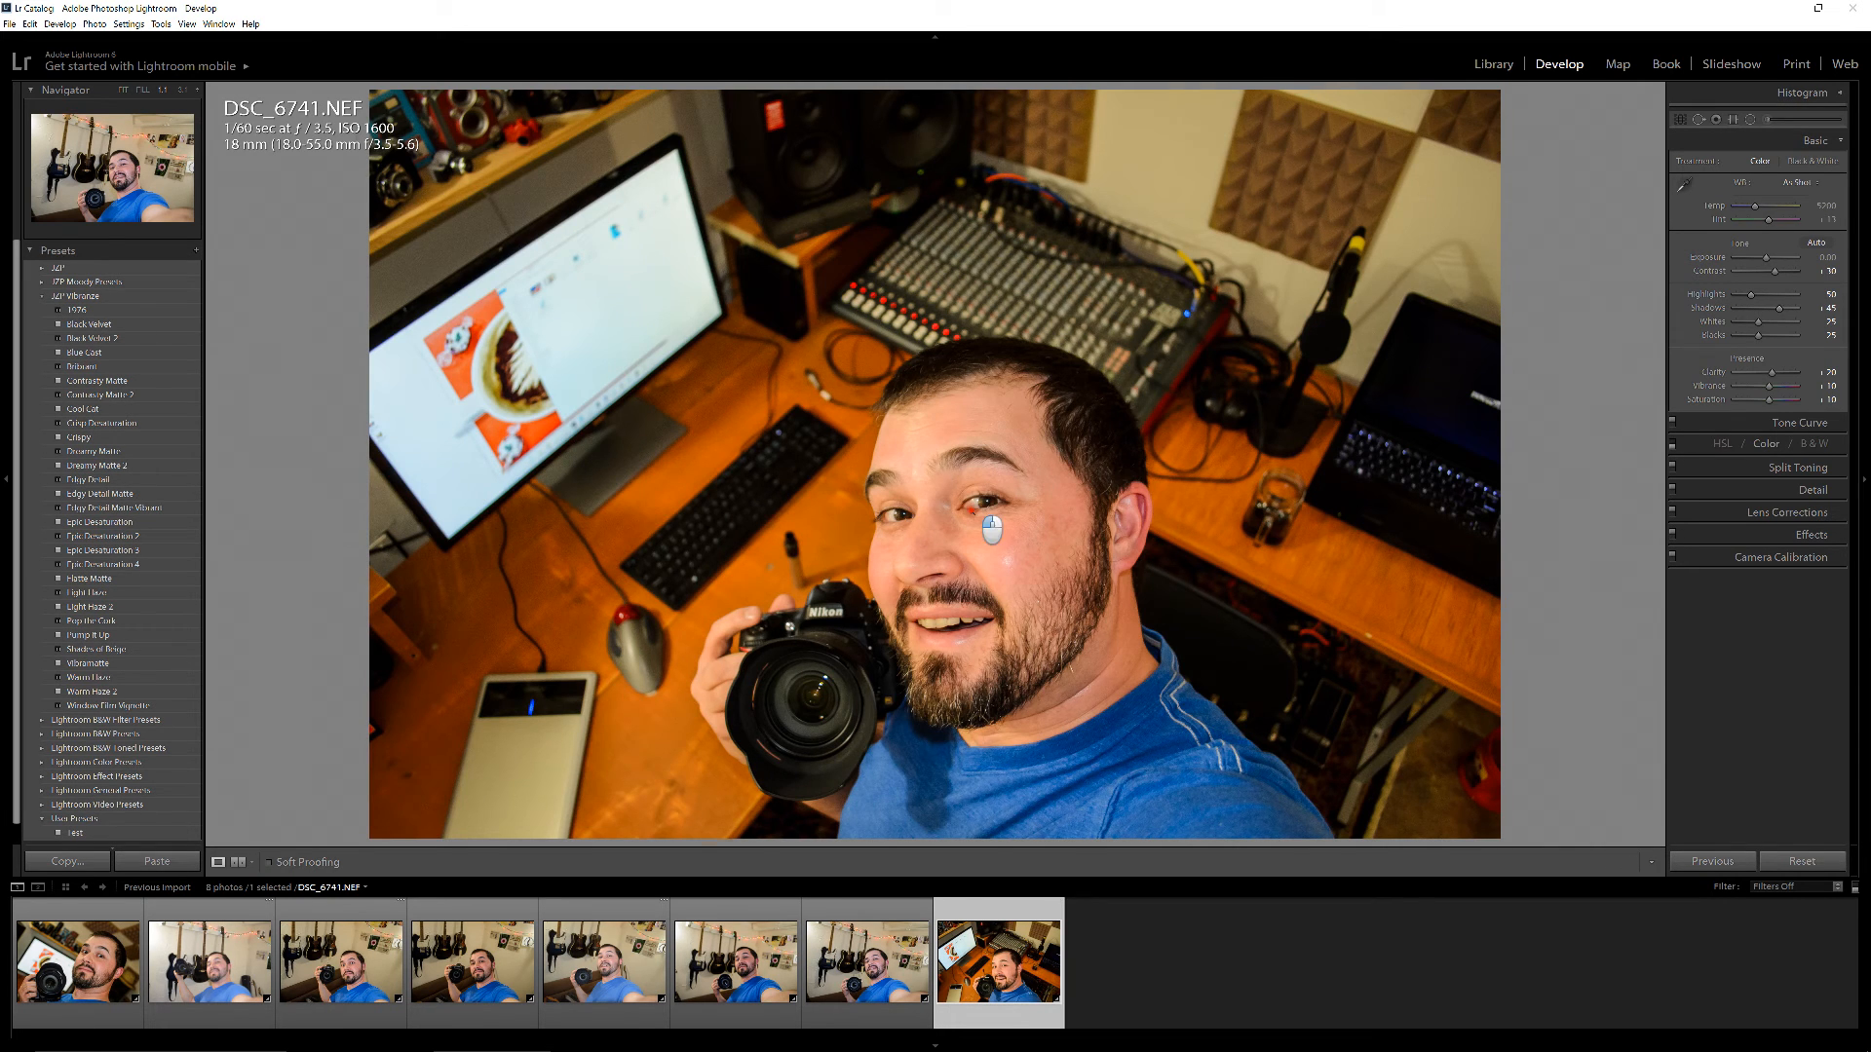
Examine the face in DSC_6741.NEF up close and return to the full-photo view
click(973, 508)
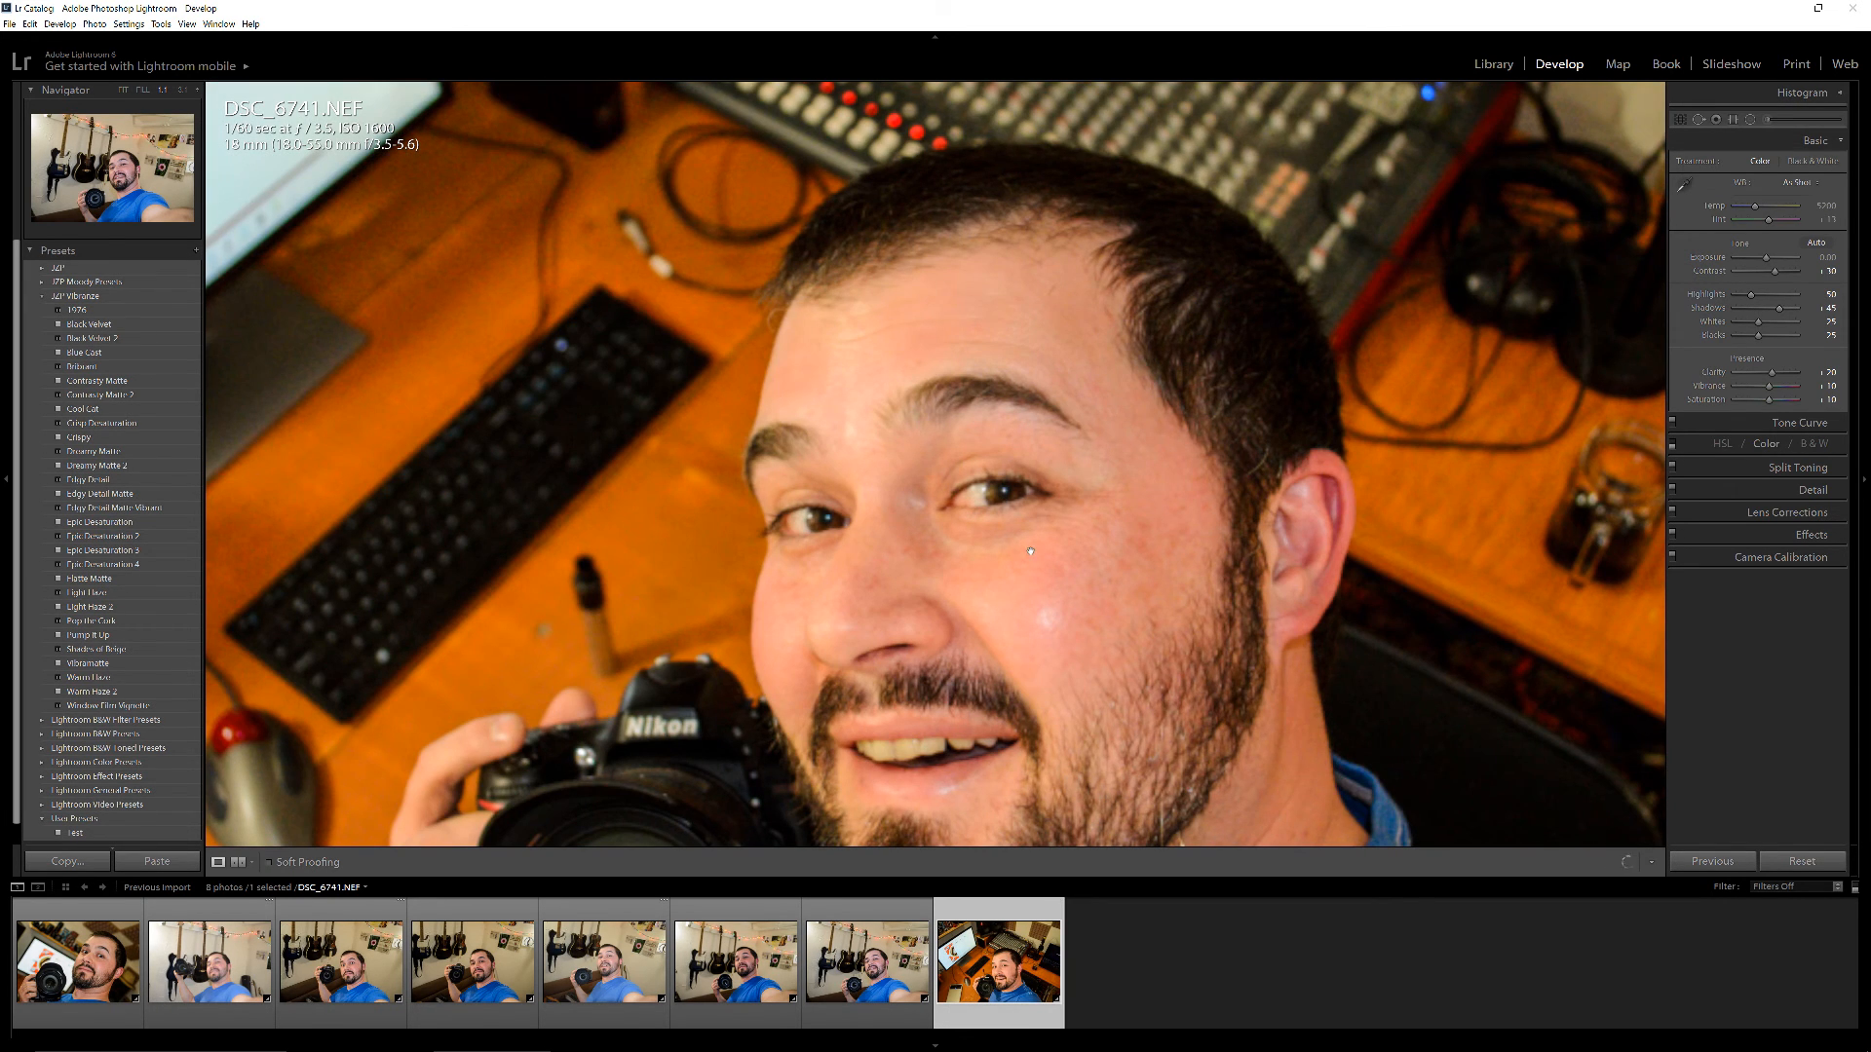
click(1001, 568)
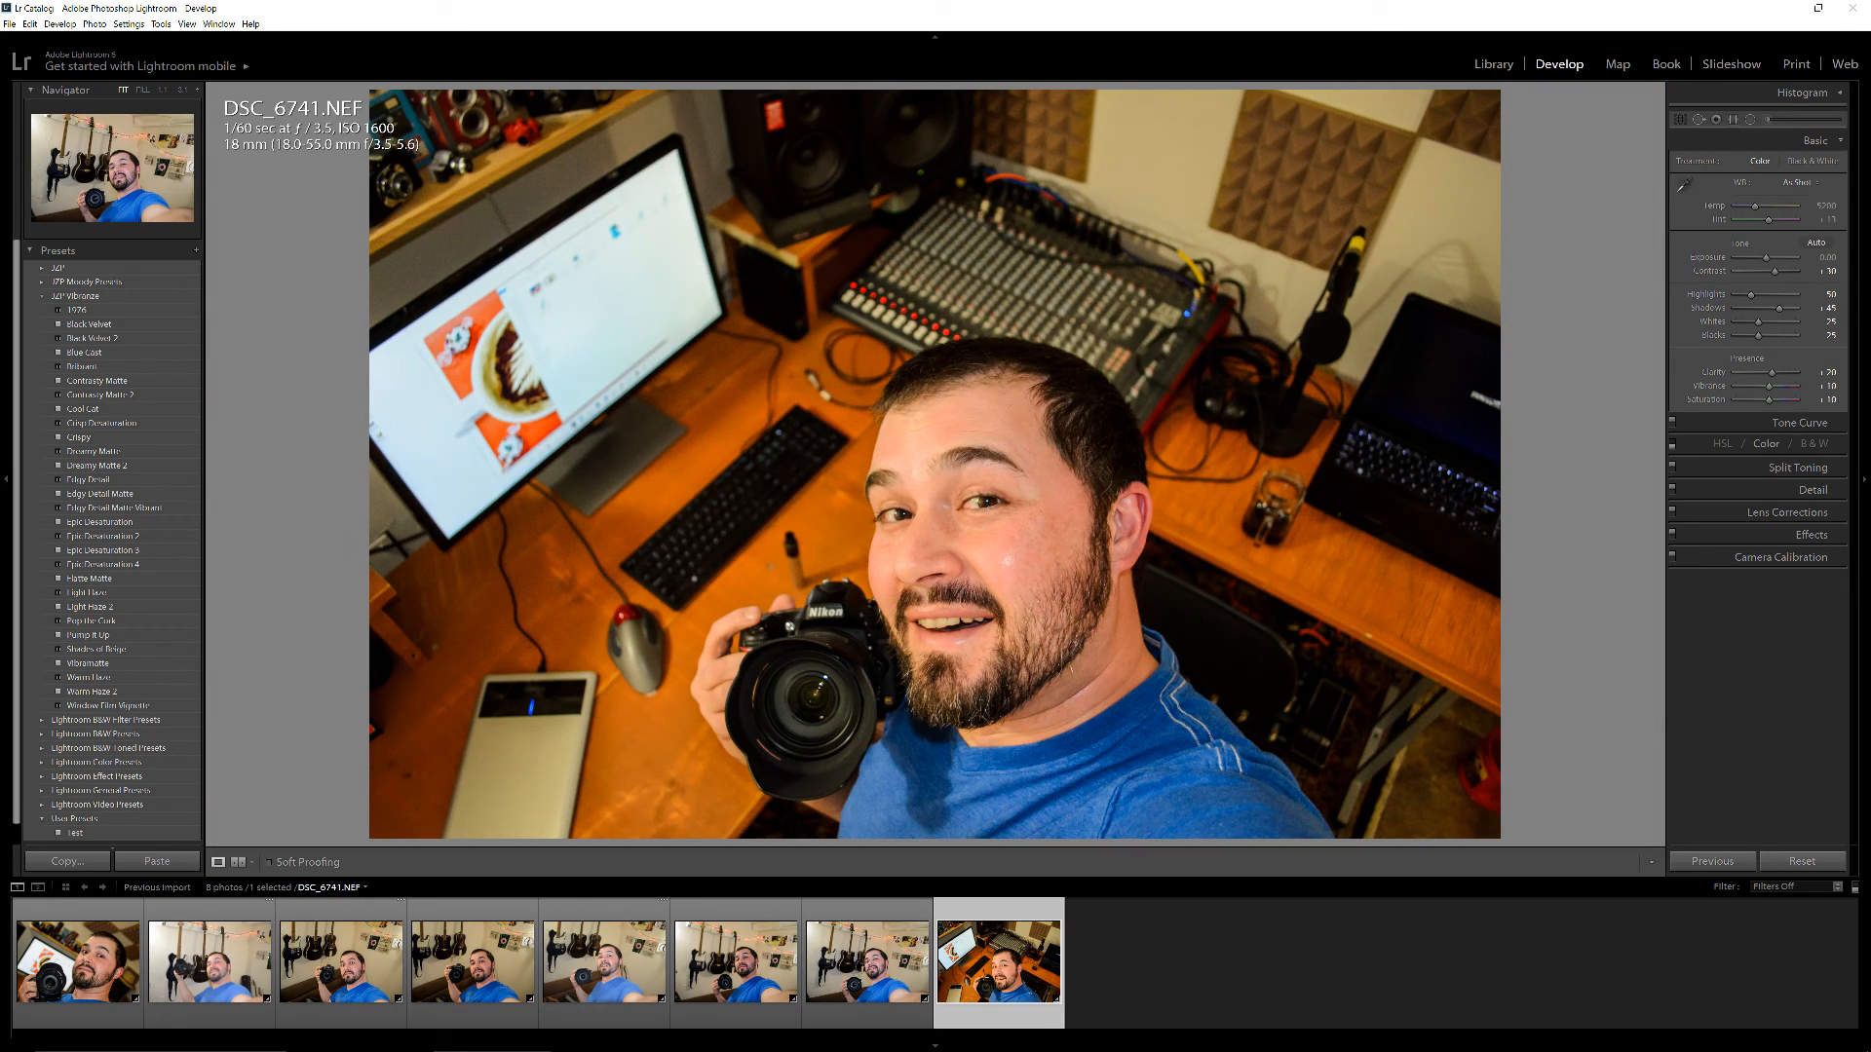
click(988, 507)
drag(986, 492, 1029, 557)
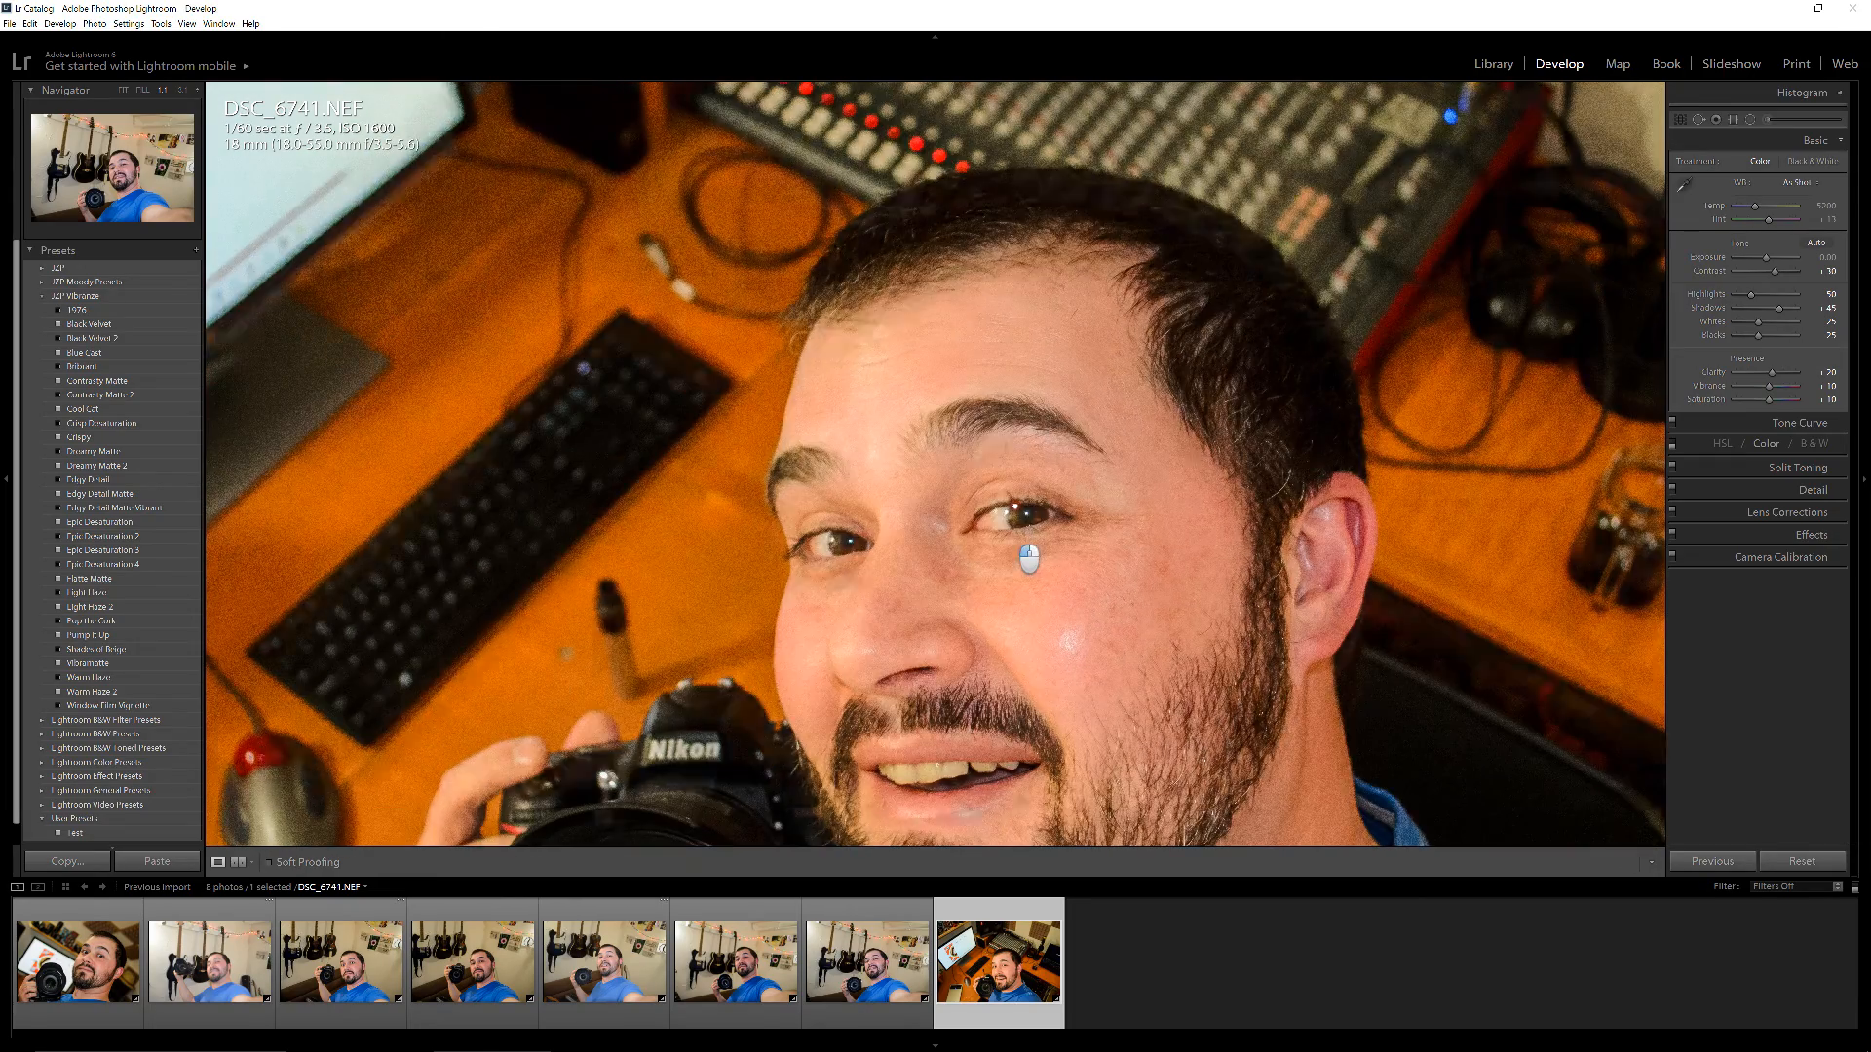
click(1025, 531)
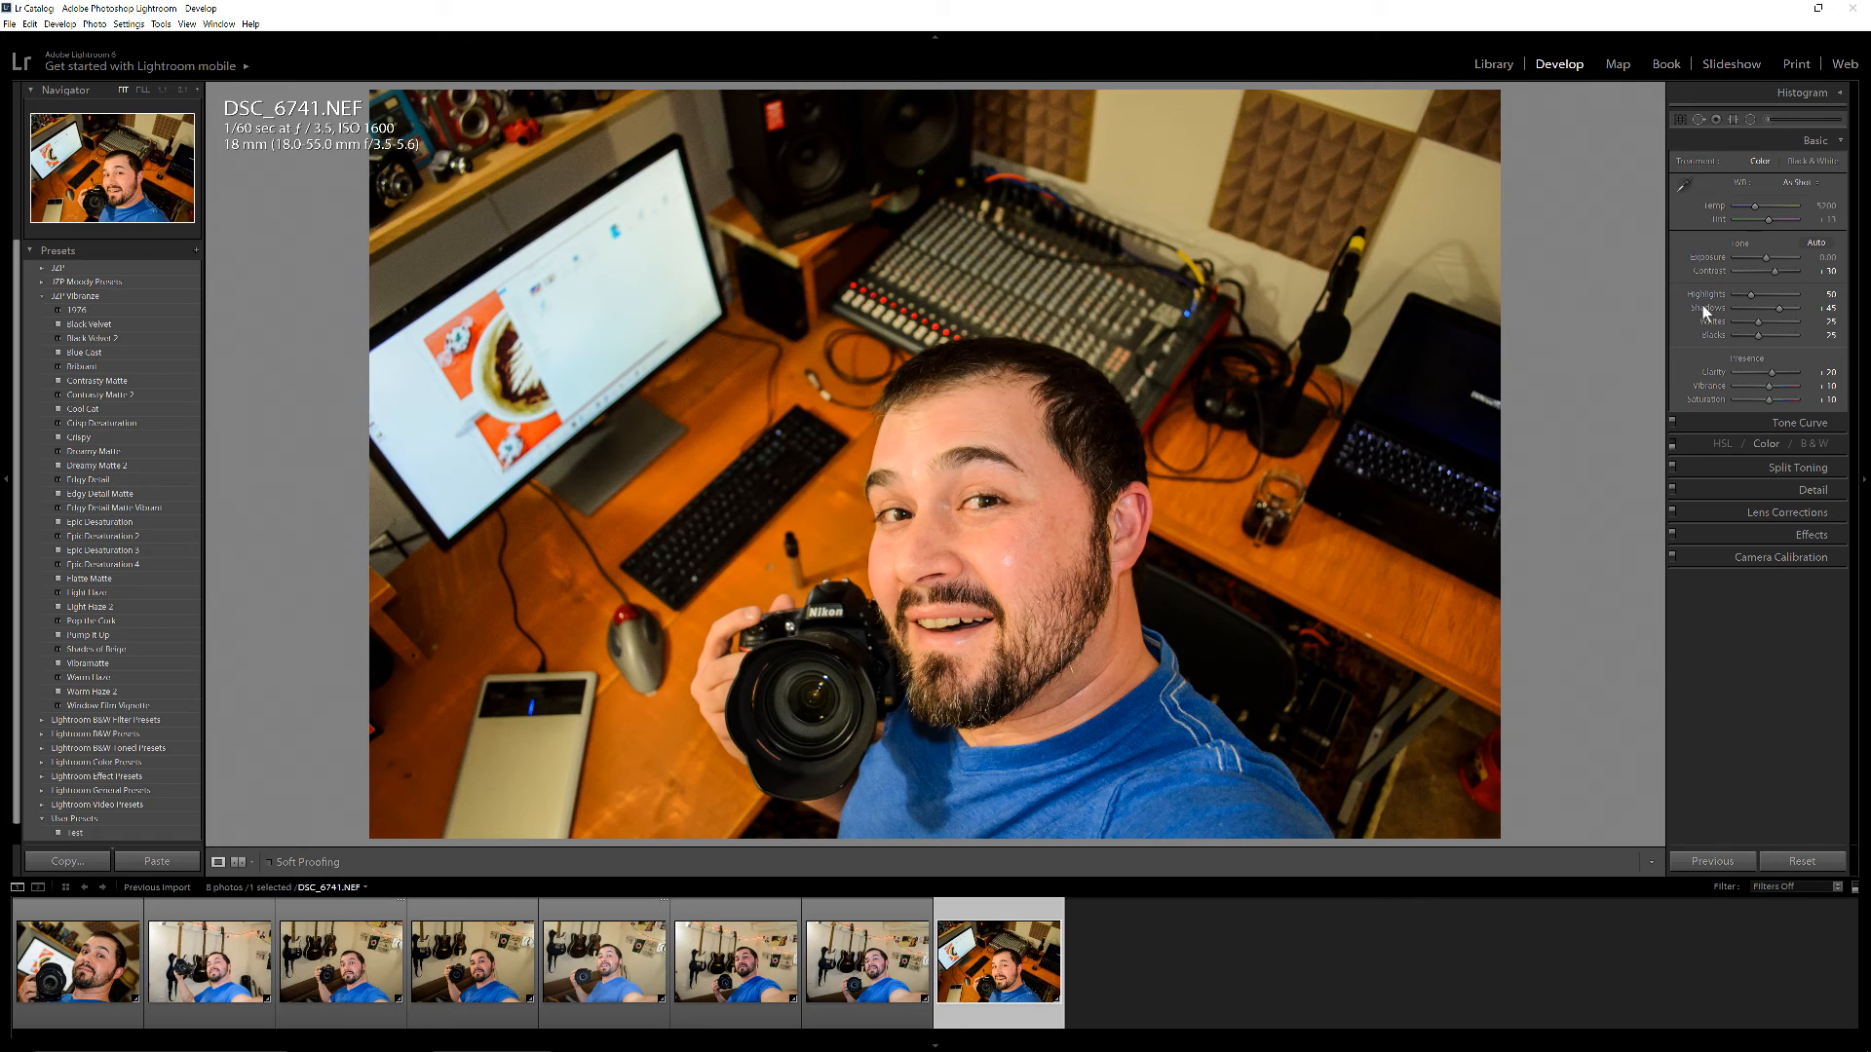
Check the camera calibration settings of DSC_6741.NEF and return to its basic adjustments
click(1847, 562)
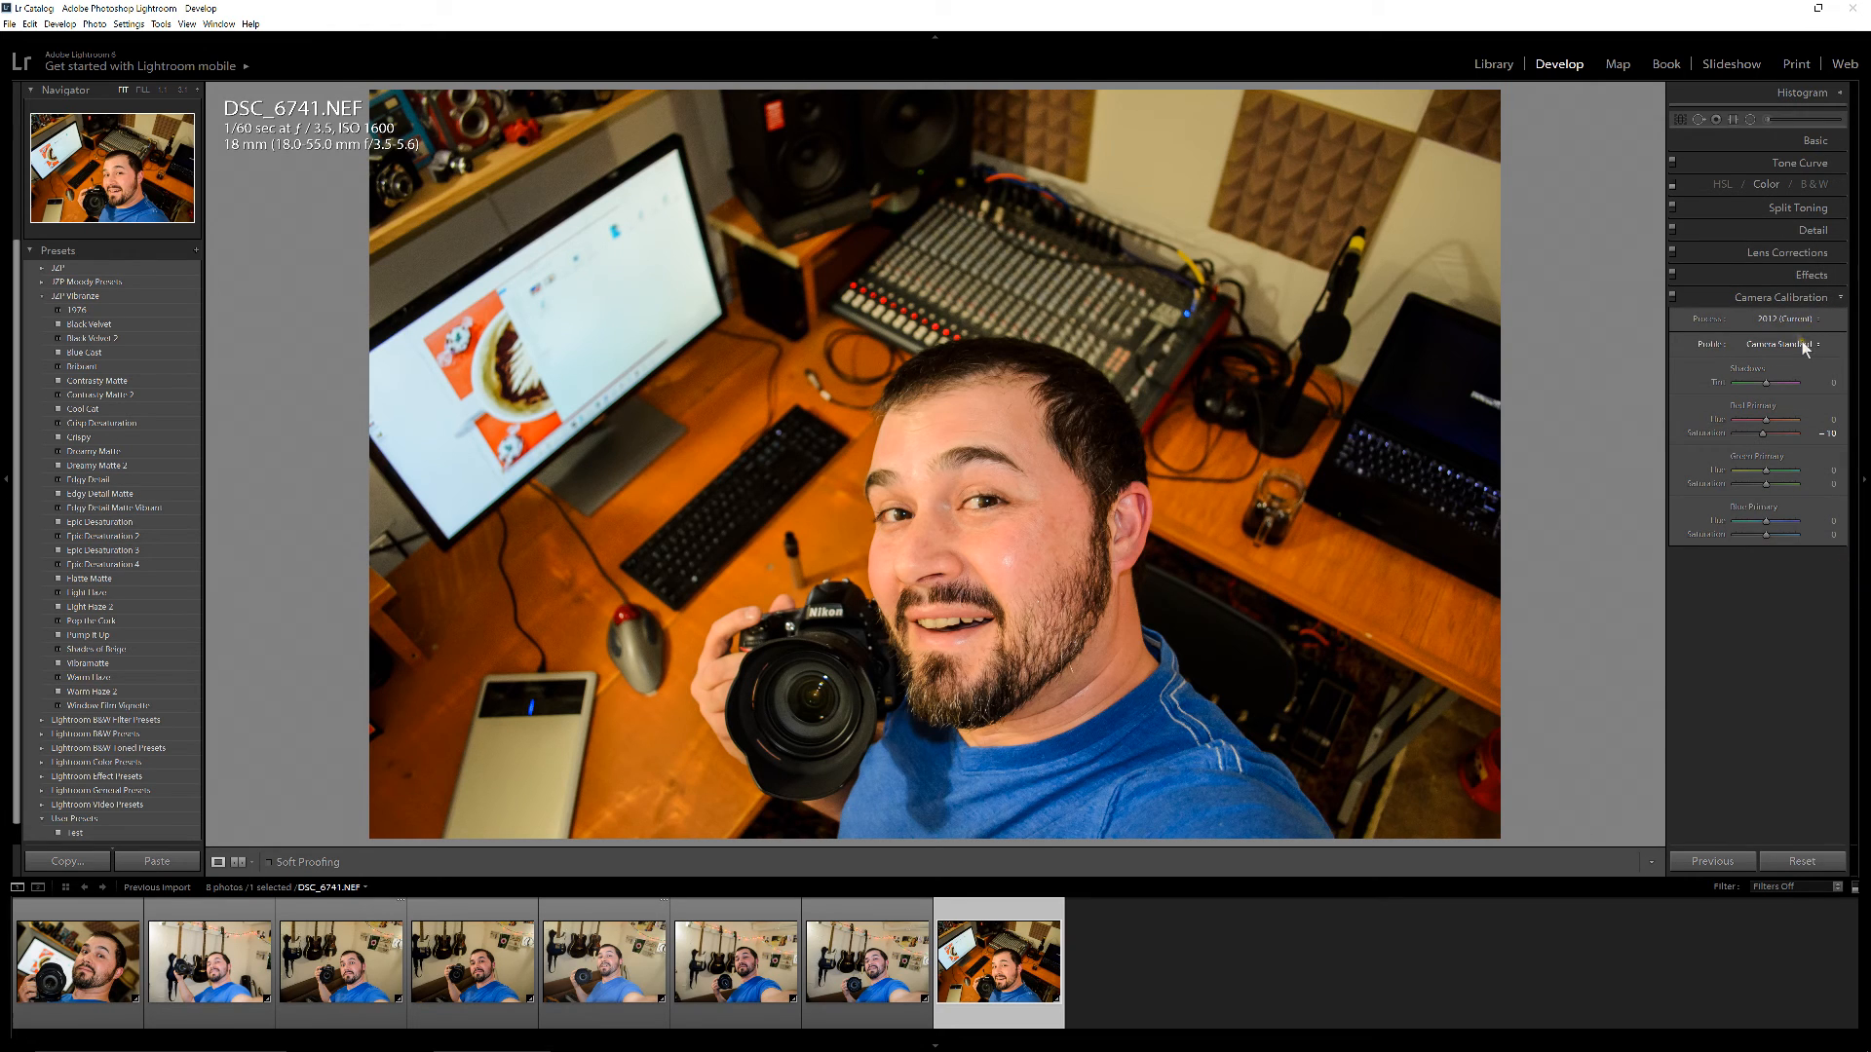
click(1836, 299)
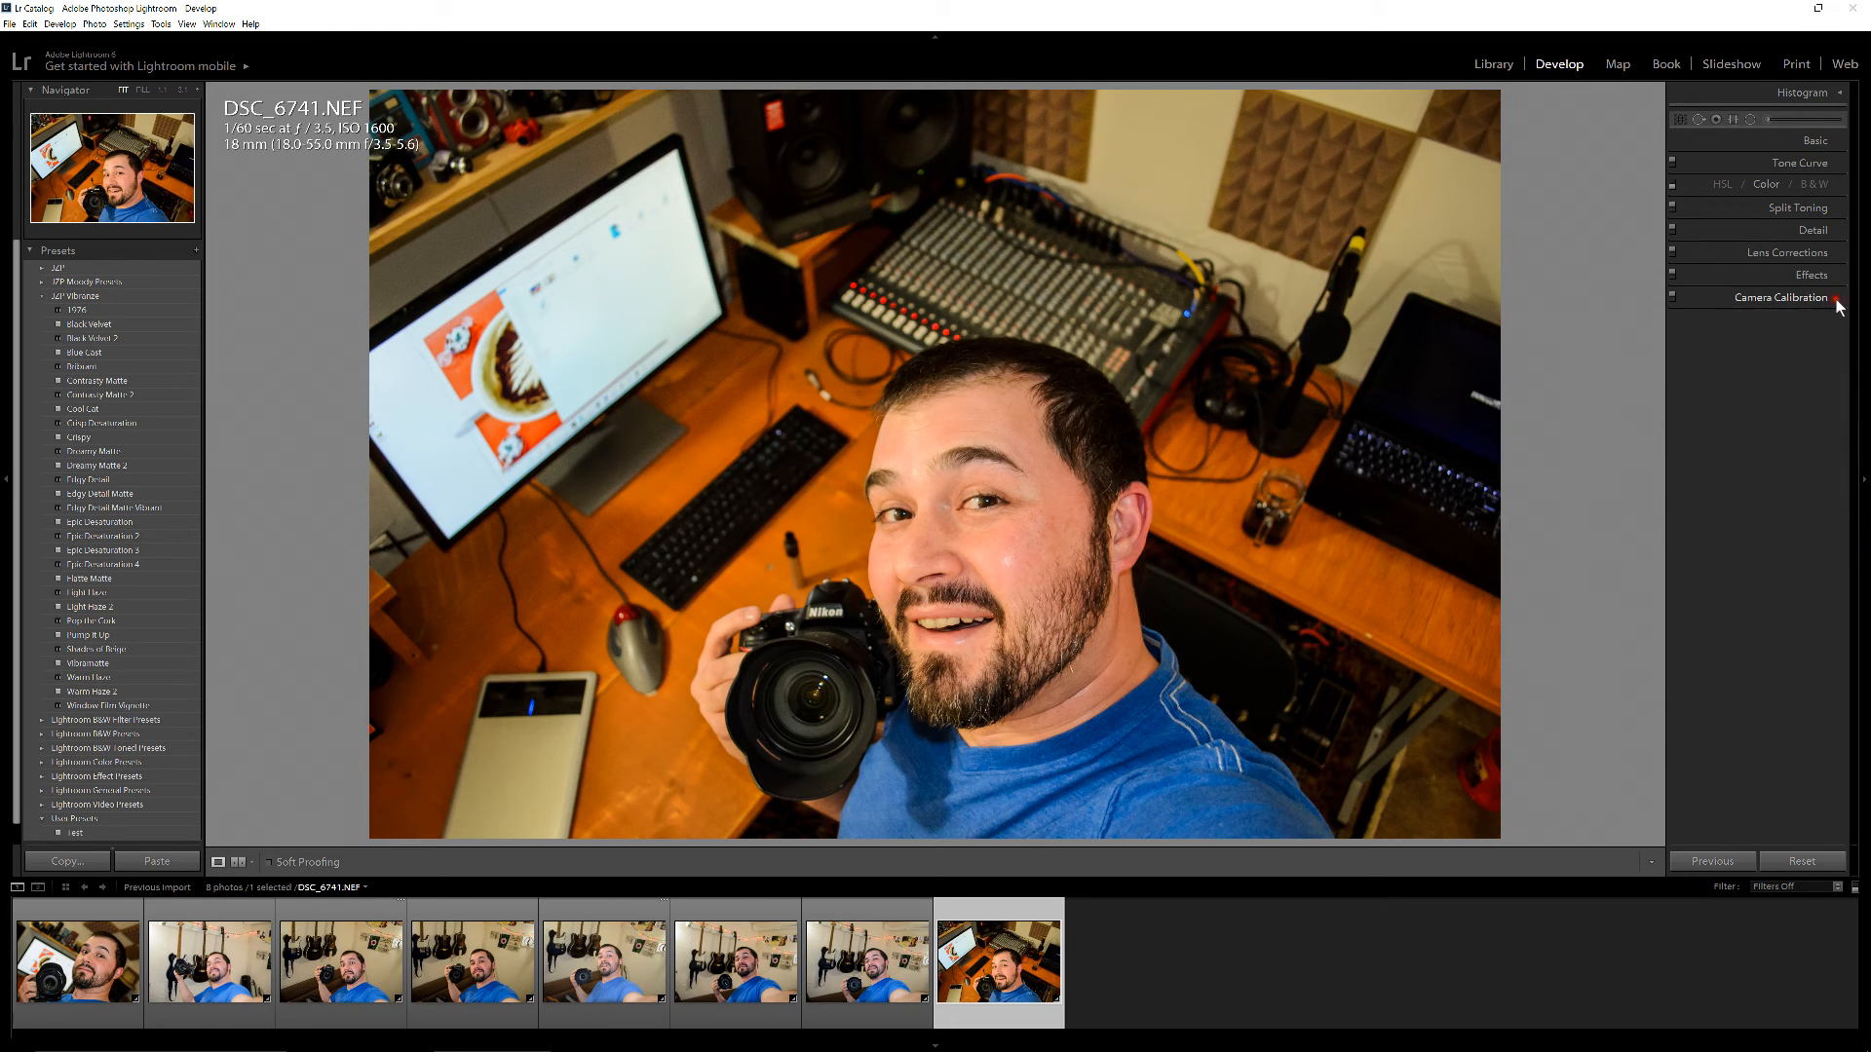
click(1841, 145)
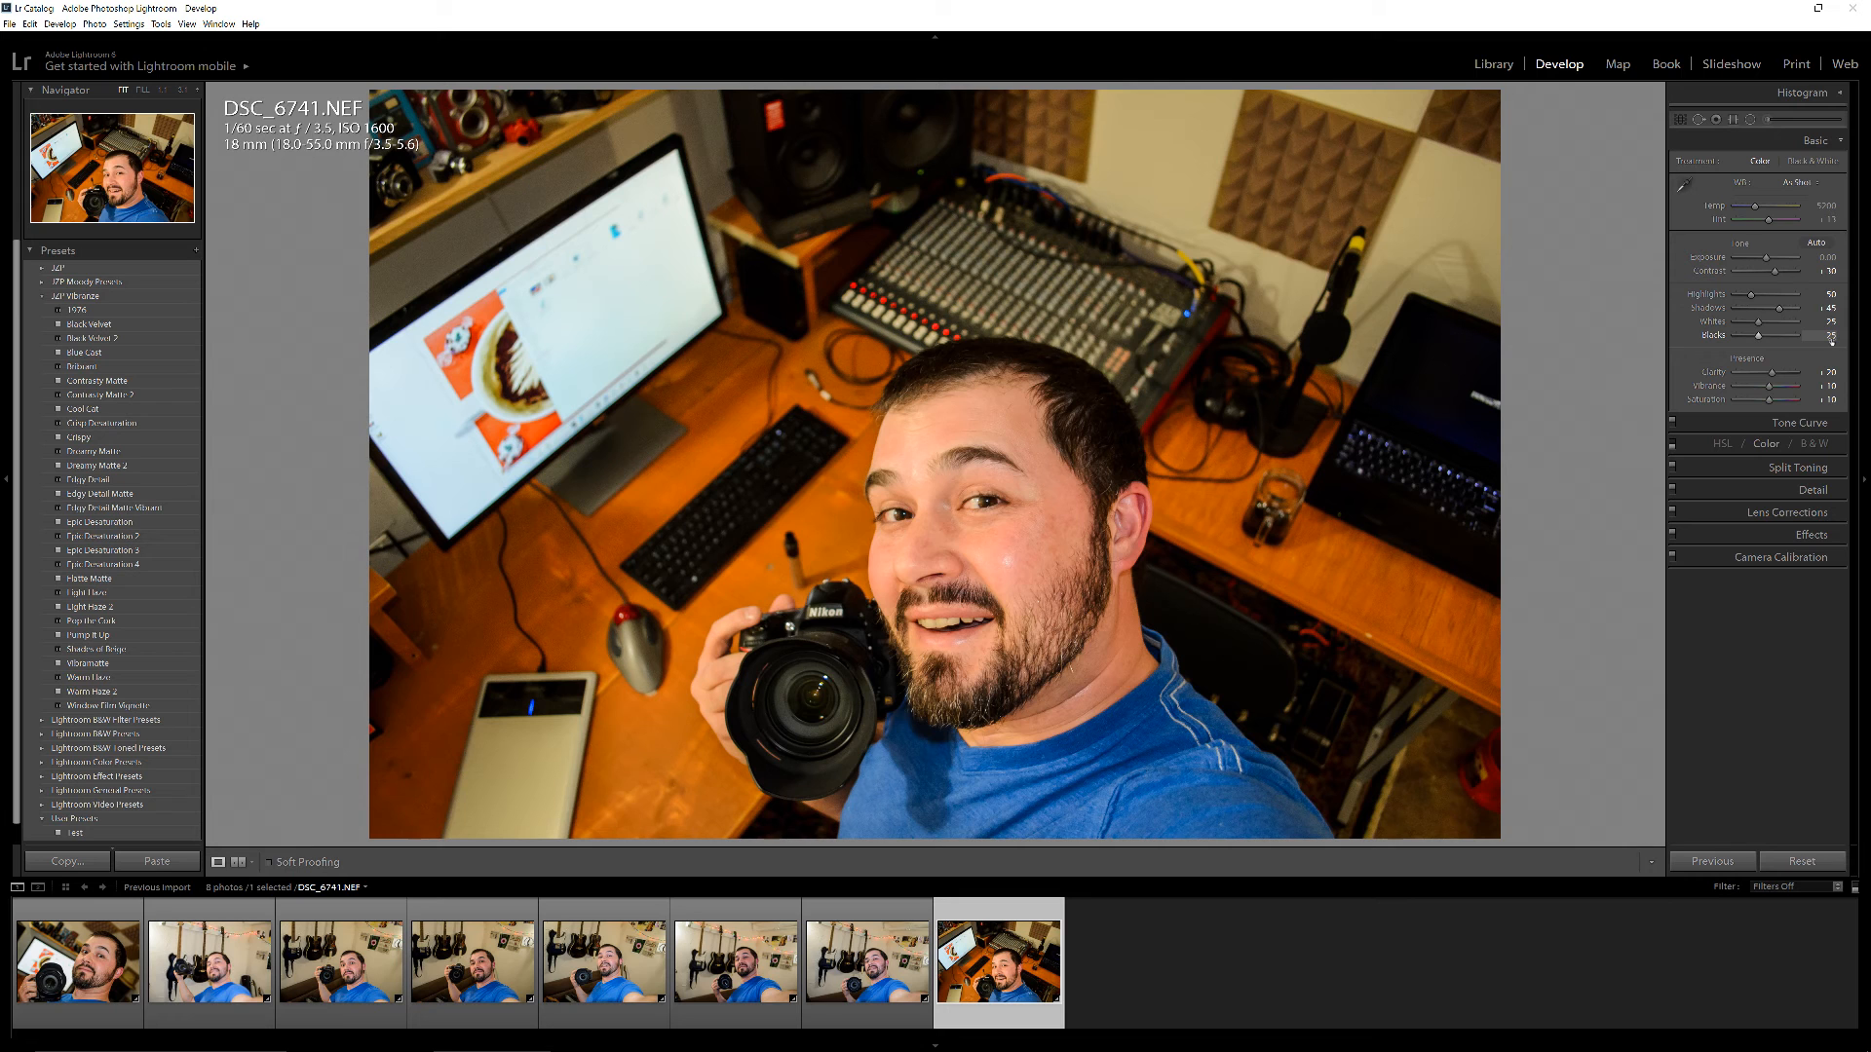
Lower the Blacks of DSC_6741.NEF to -40
click(1744, 335)
drag(1744, 335, 1746, 335)
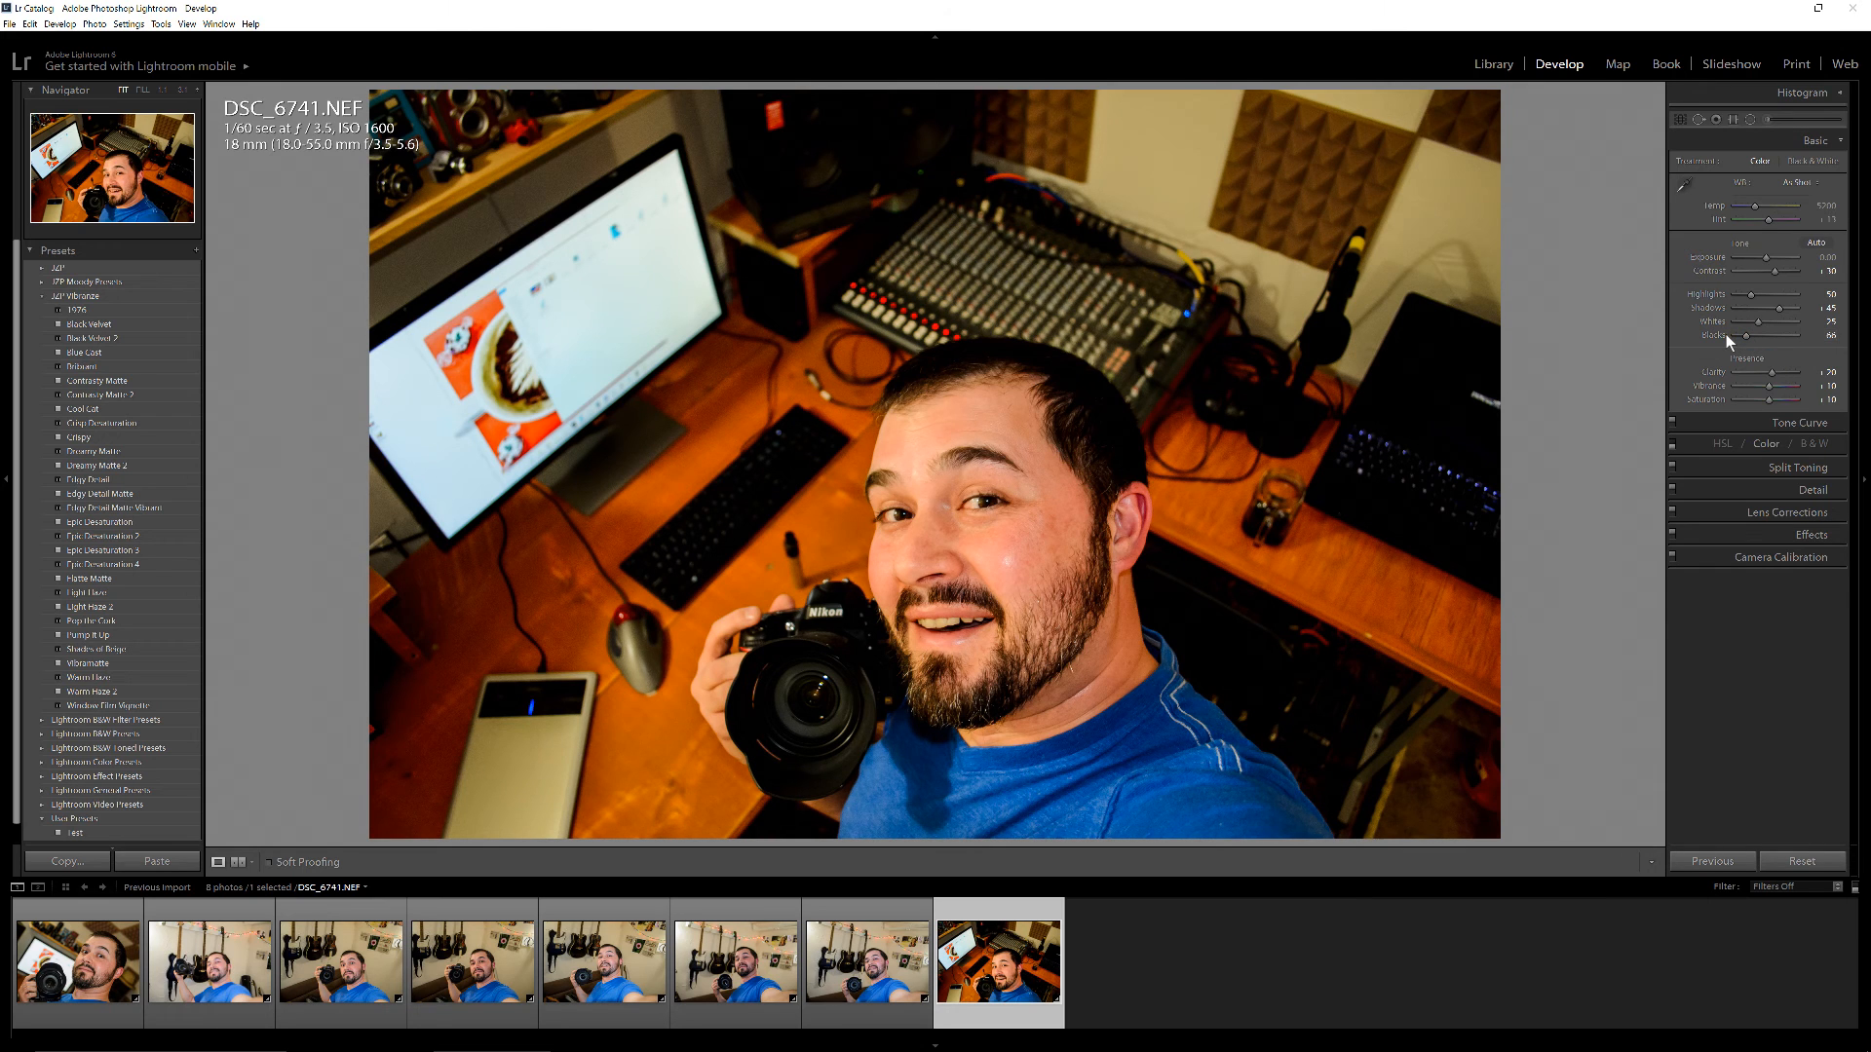
click(1744, 336)
drag(1746, 338, 1755, 336)
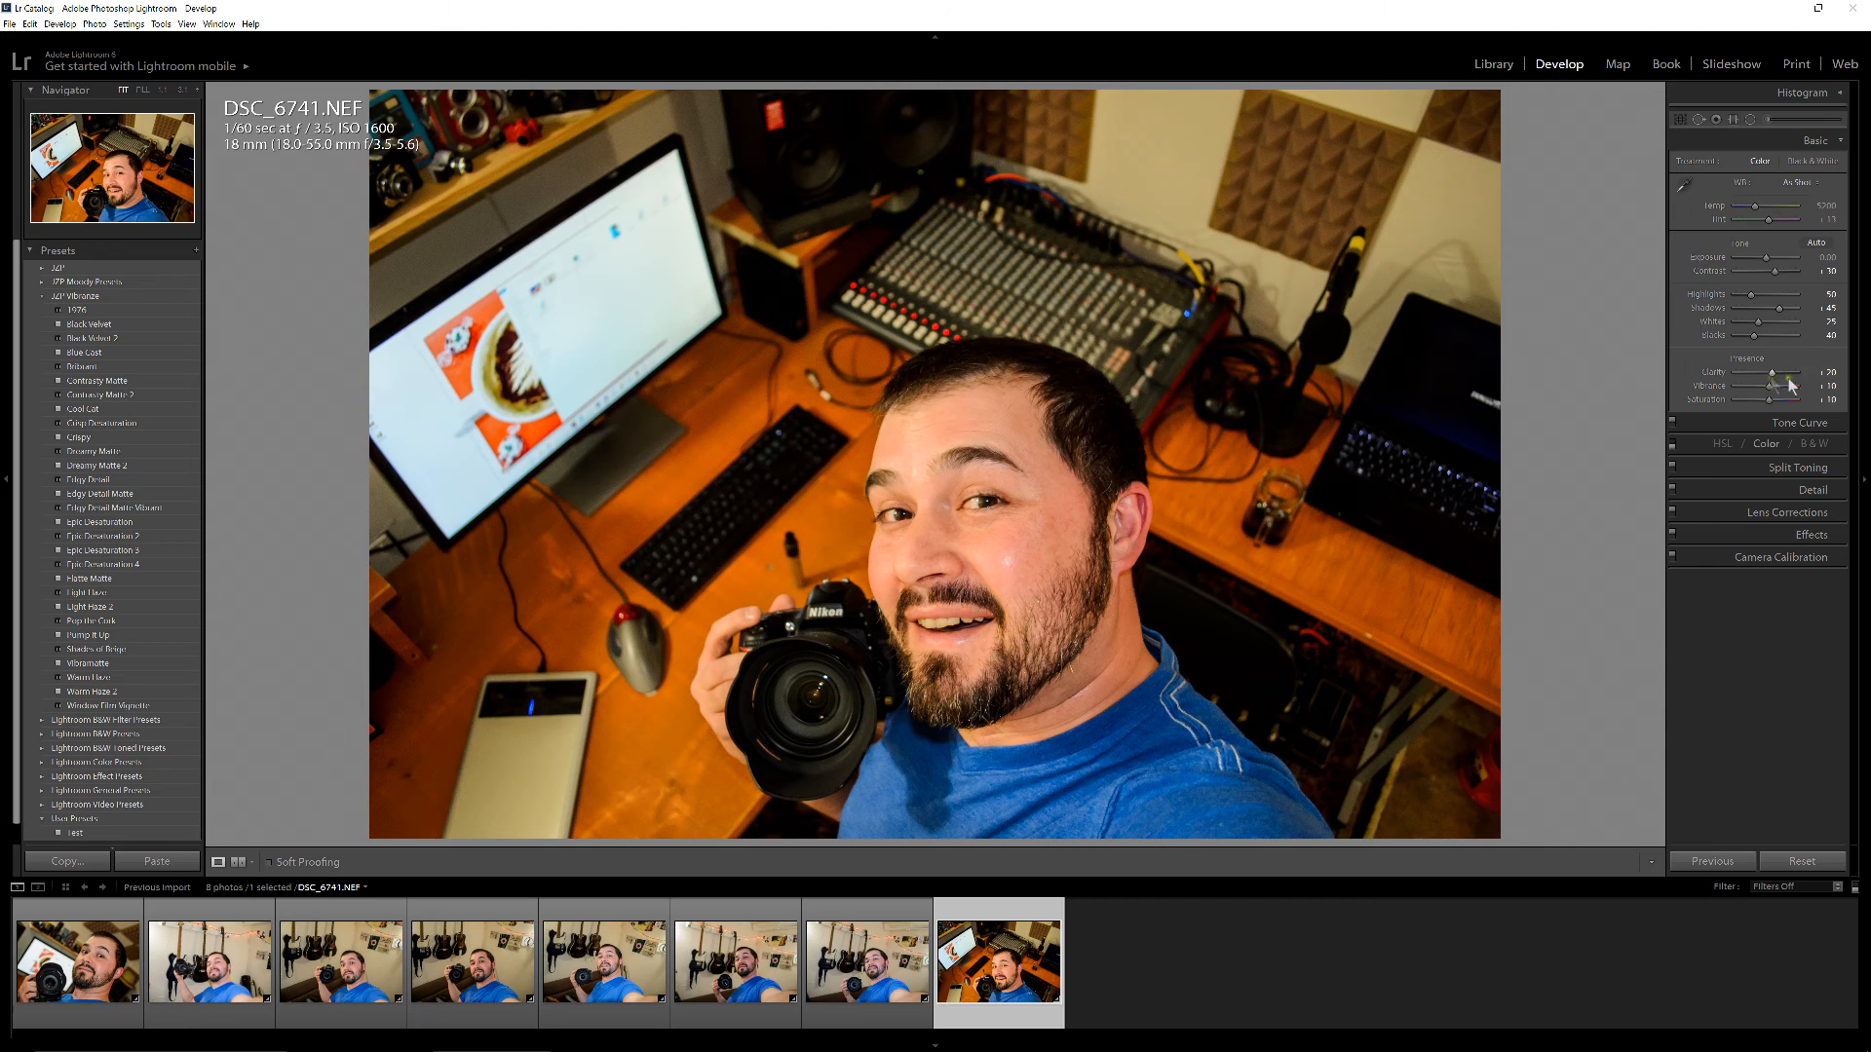
Try a very low Clarity on DSC_6741.NEF and settle on about +50
drag(1773, 380, 1726, 366)
drag(1718, 369, 1781, 370)
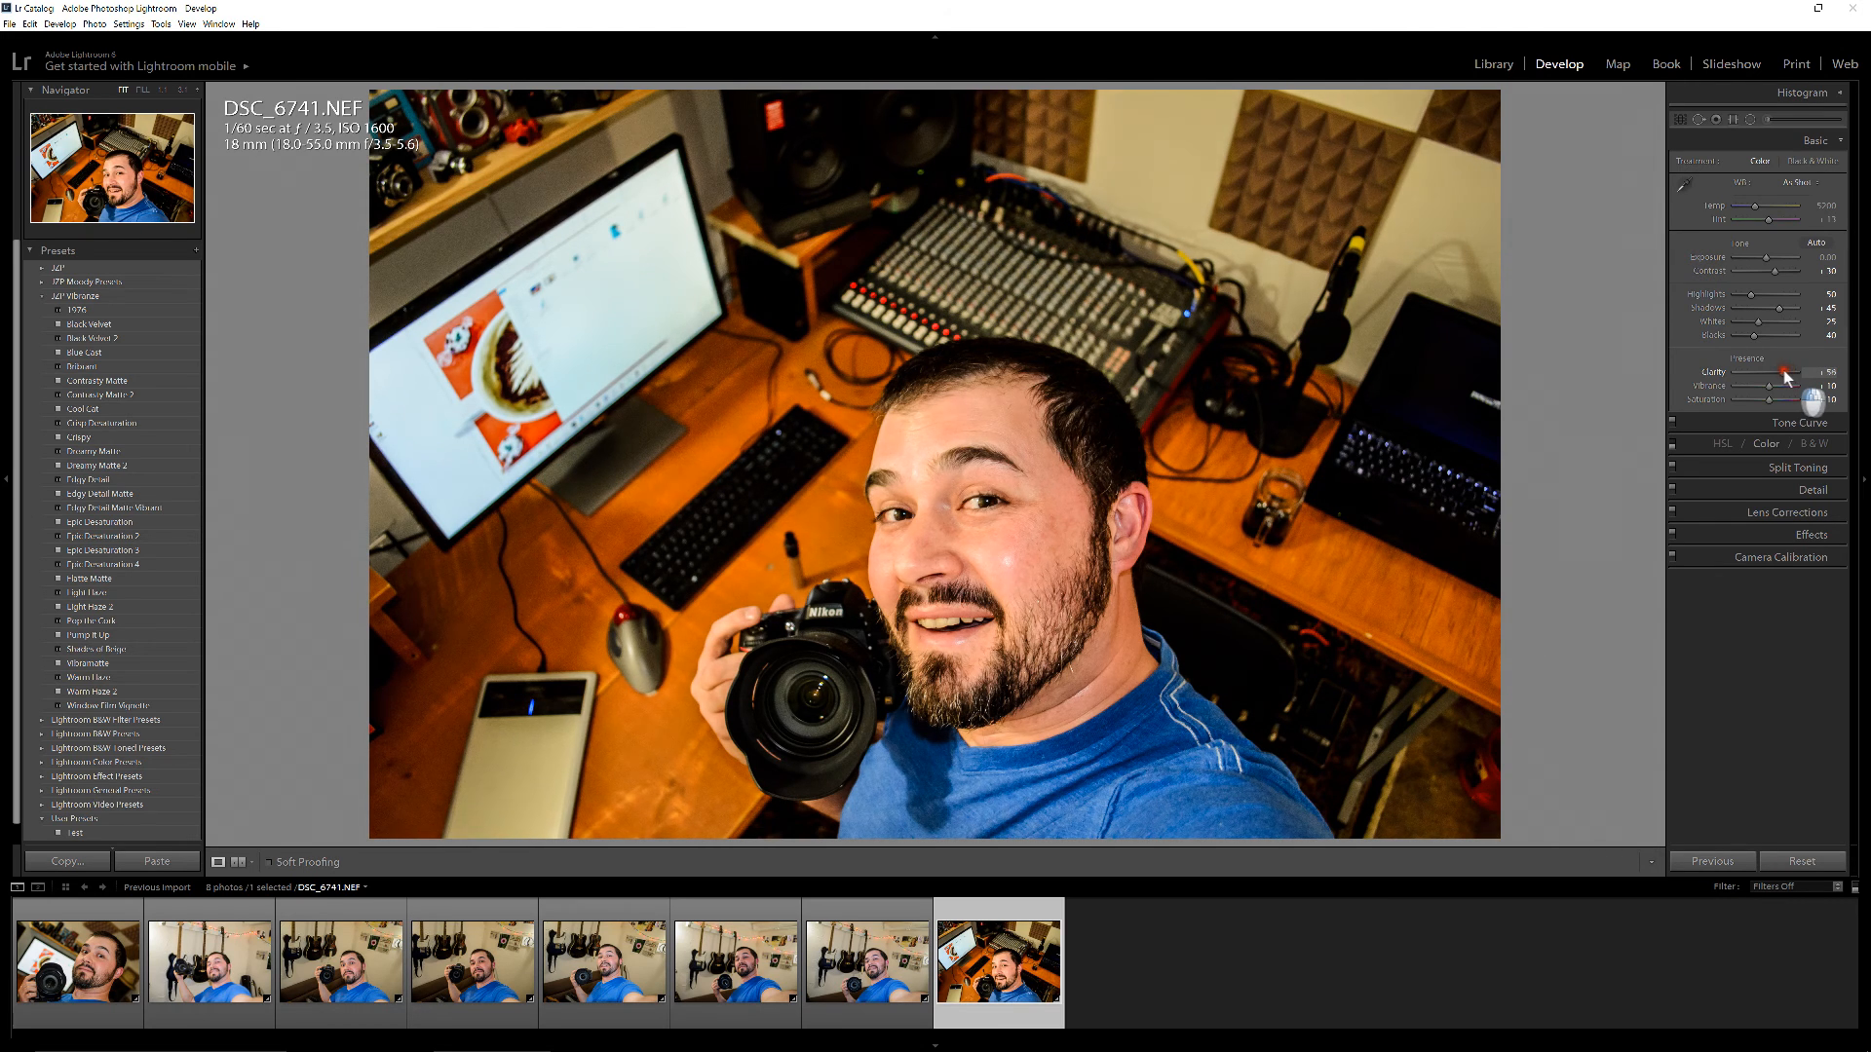
drag(1781, 370, 1781, 370)
Examine the Tone Curve, HSL / Color and Camera Calibration settings of DSC_6741.NEF
click(1832, 428)
click(1709, 441)
click(1842, 448)
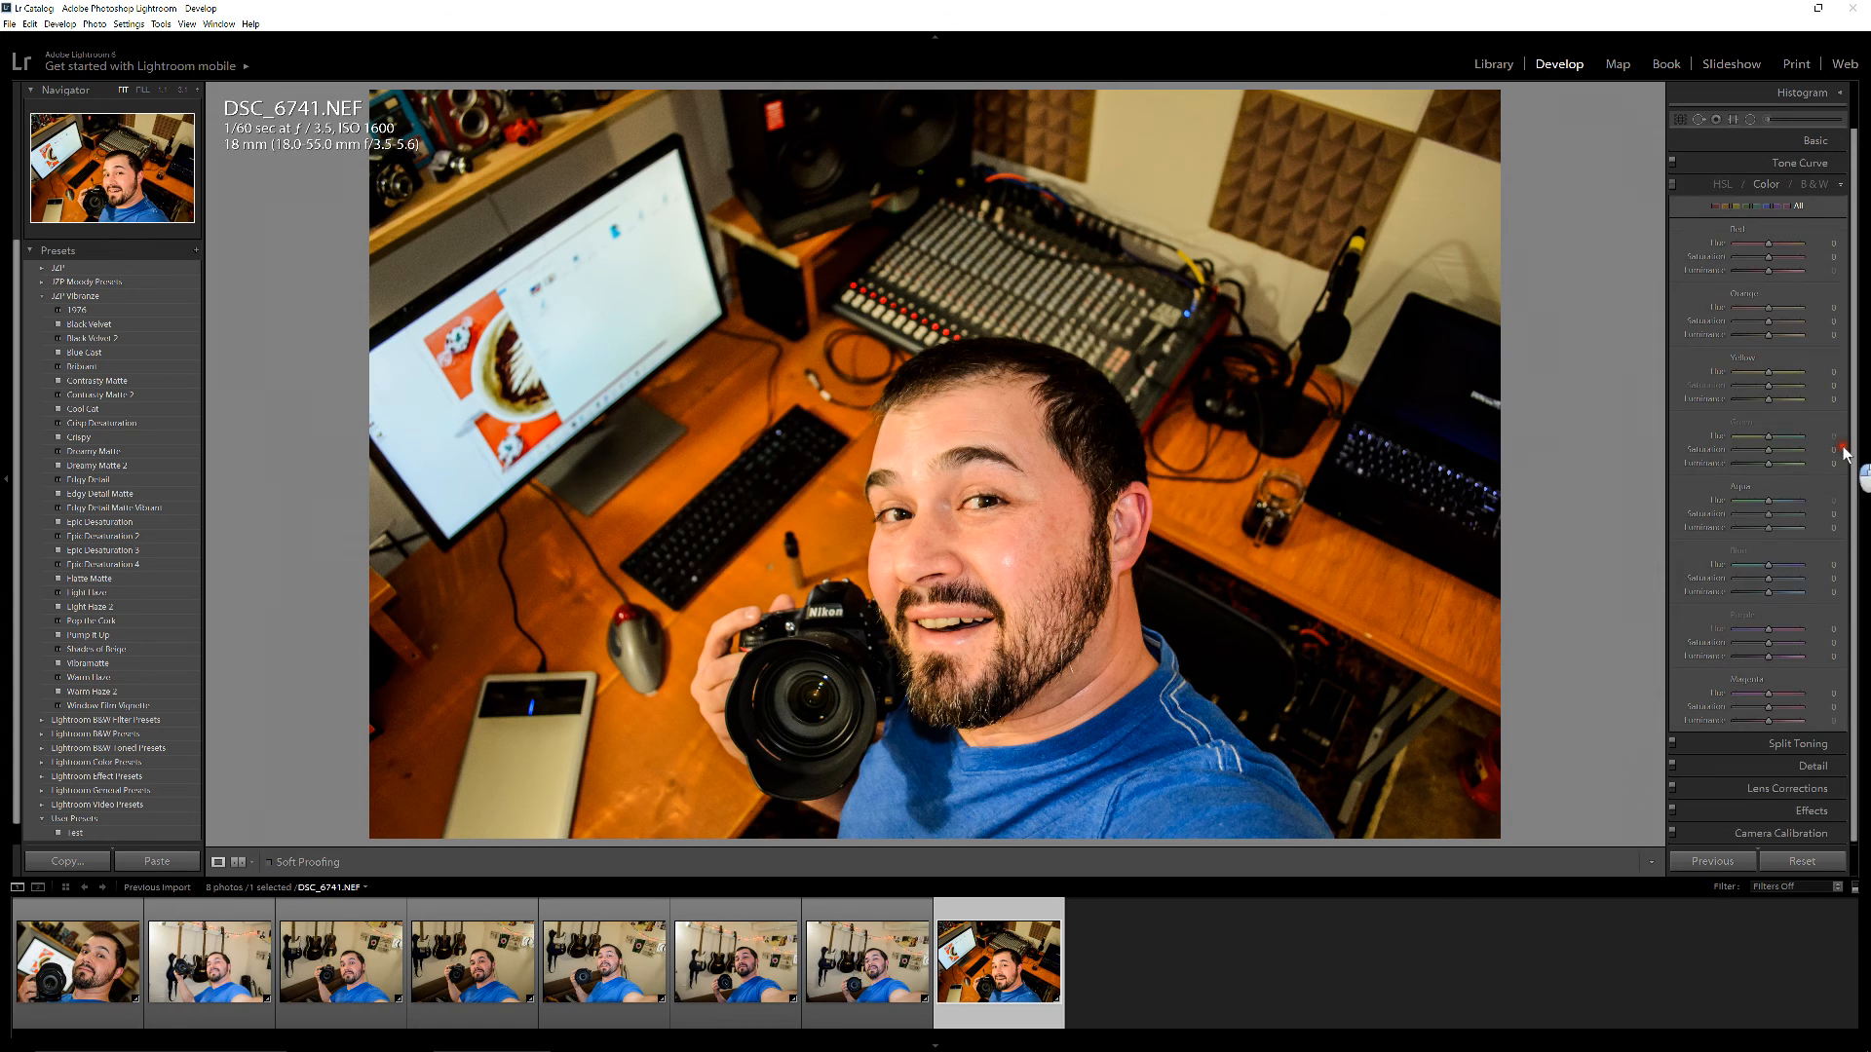
click(1843, 192)
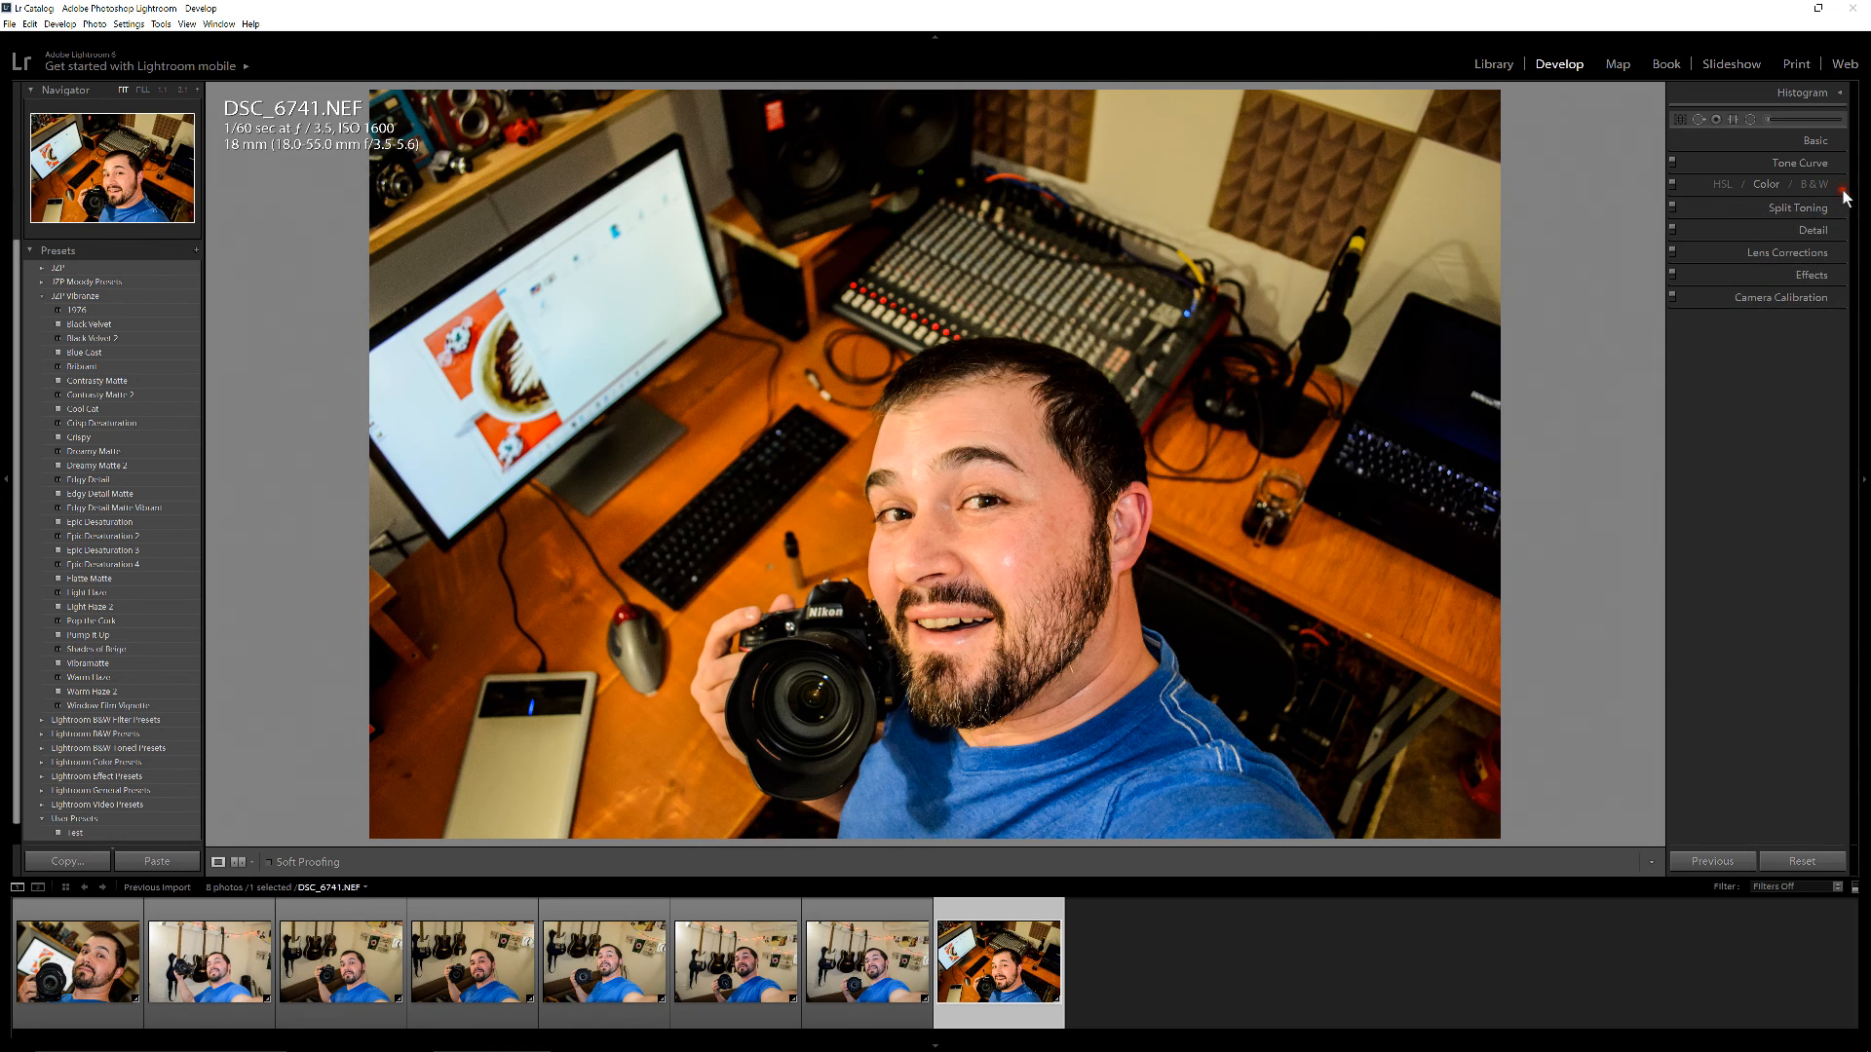
click(1837, 297)
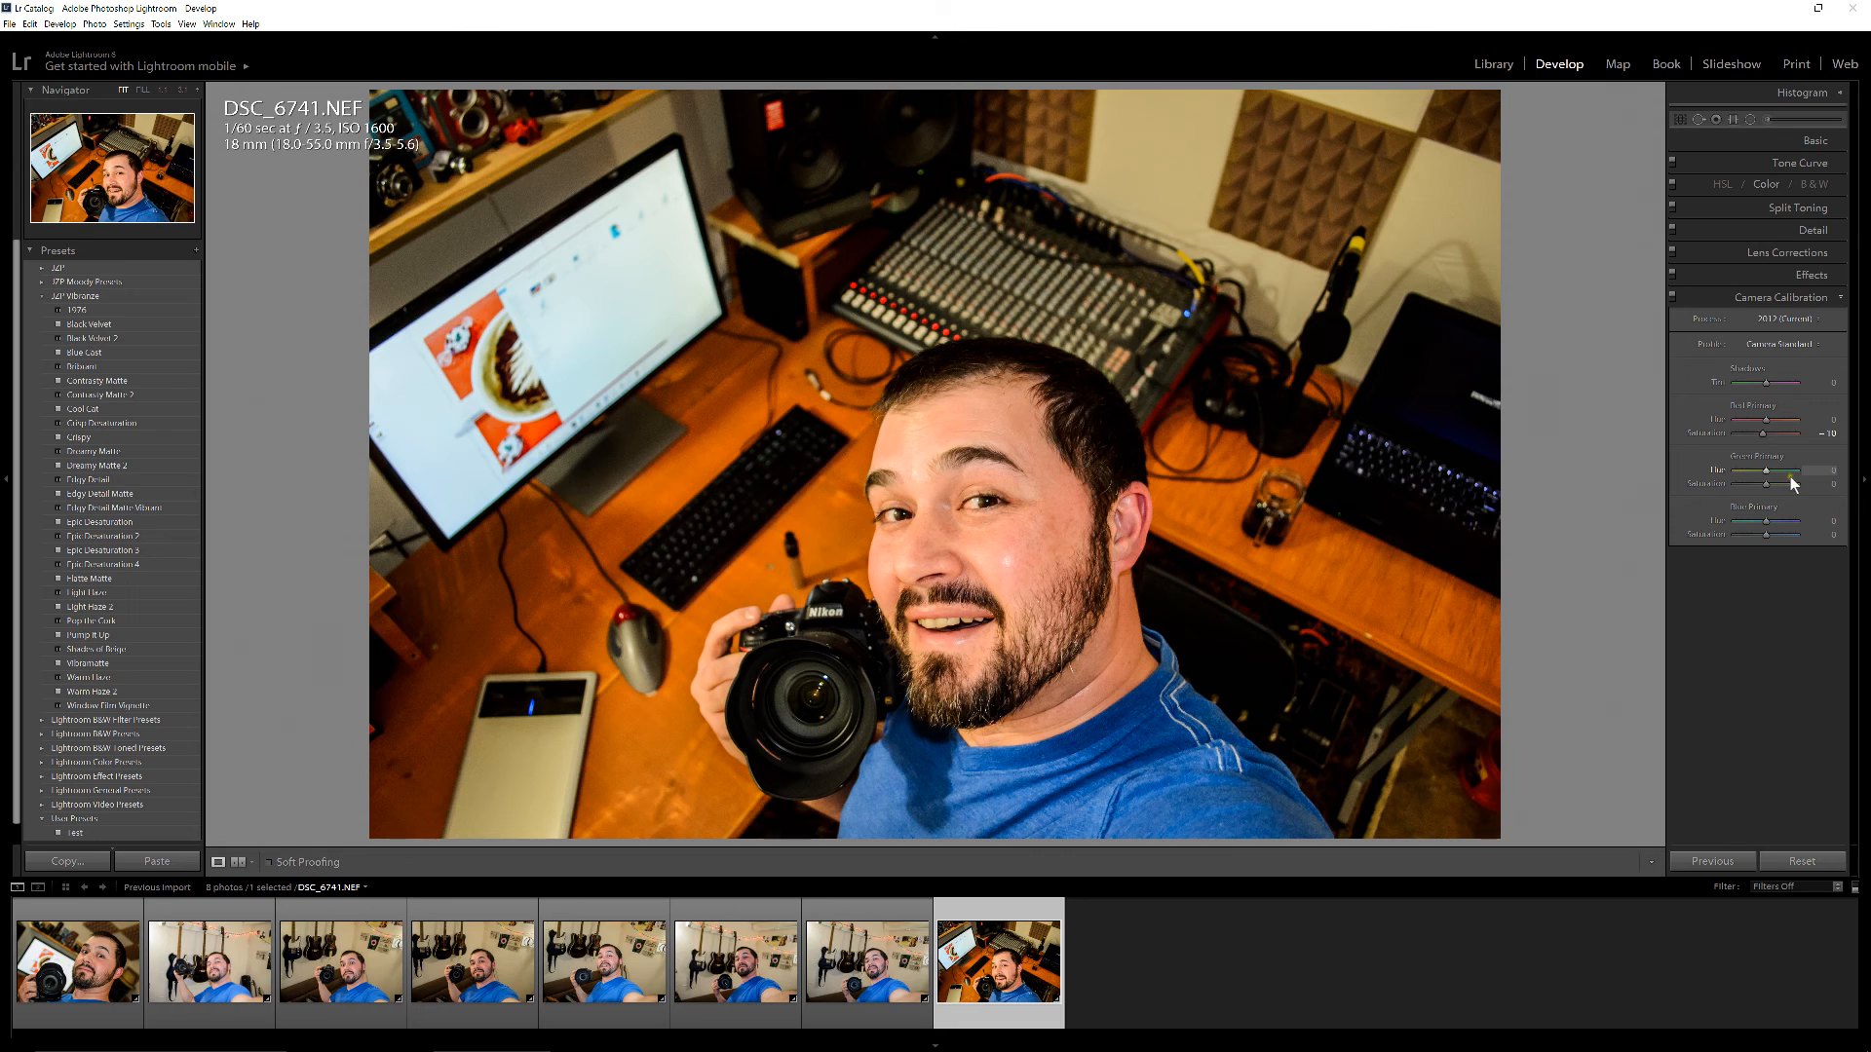
click(1839, 297)
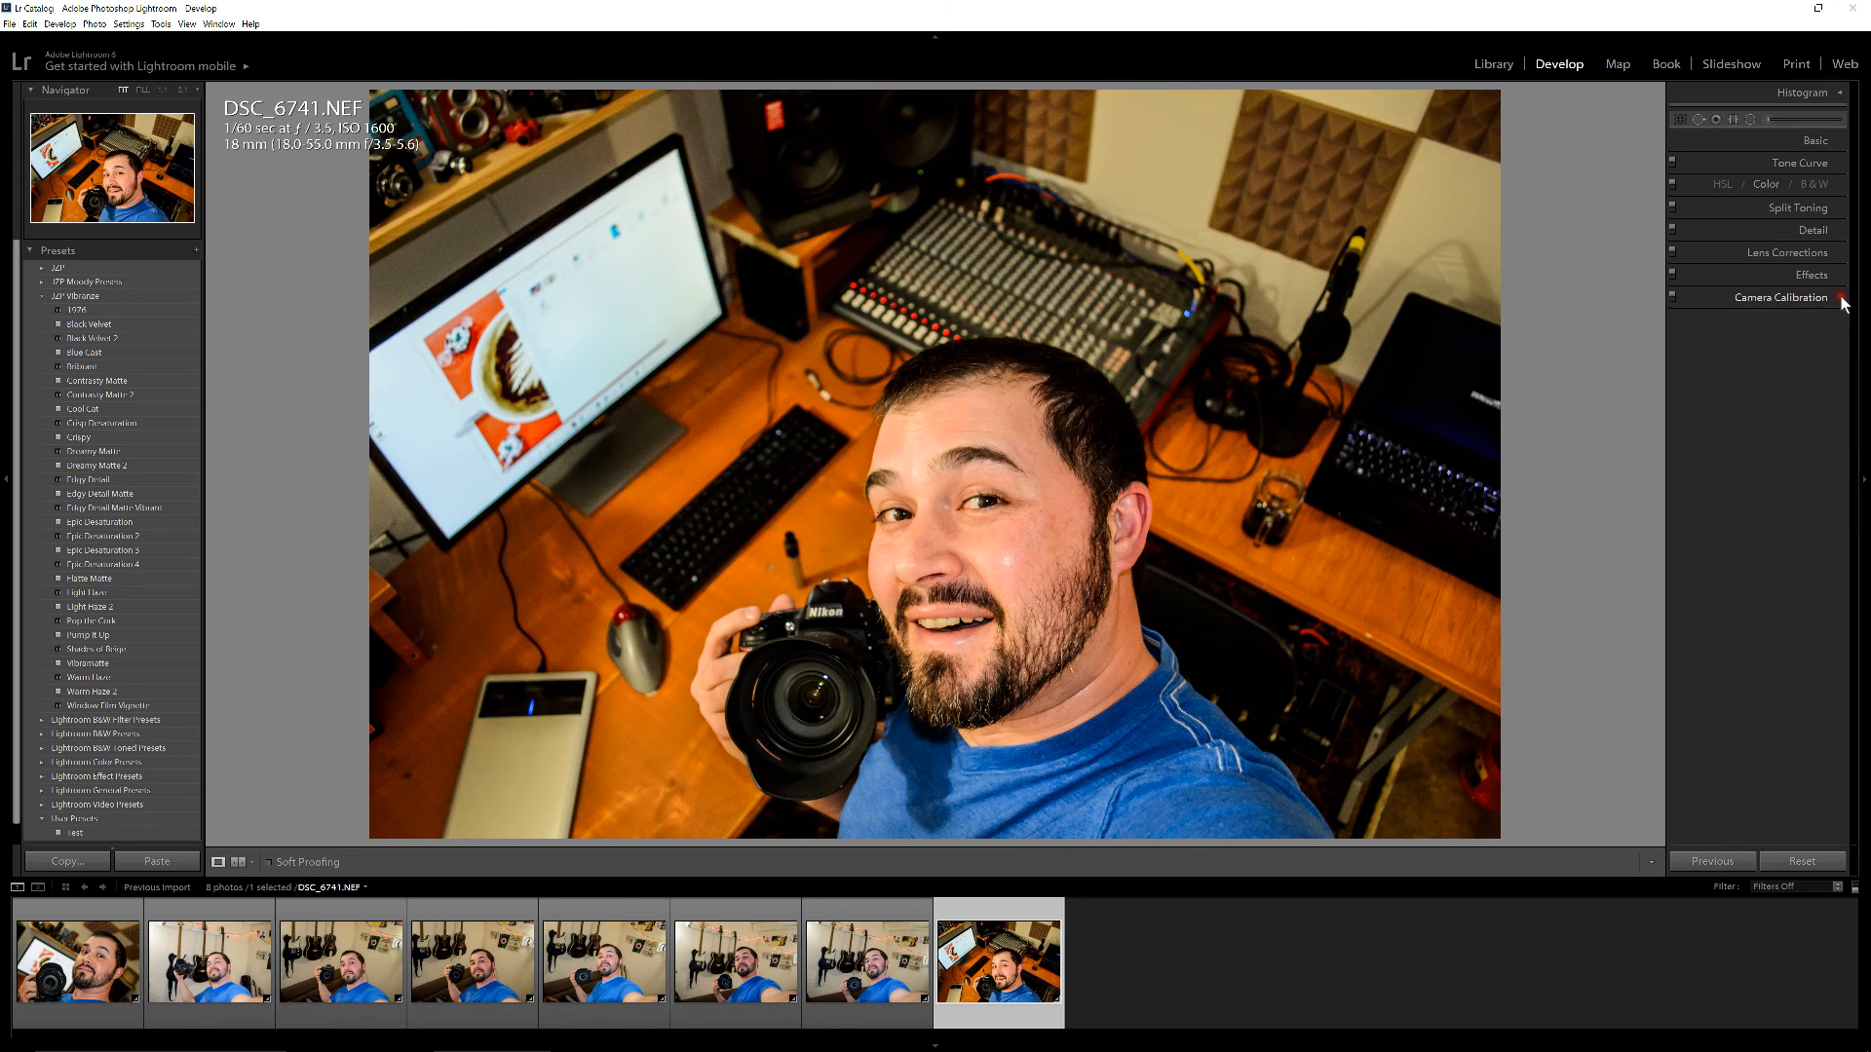
click(1841, 297)
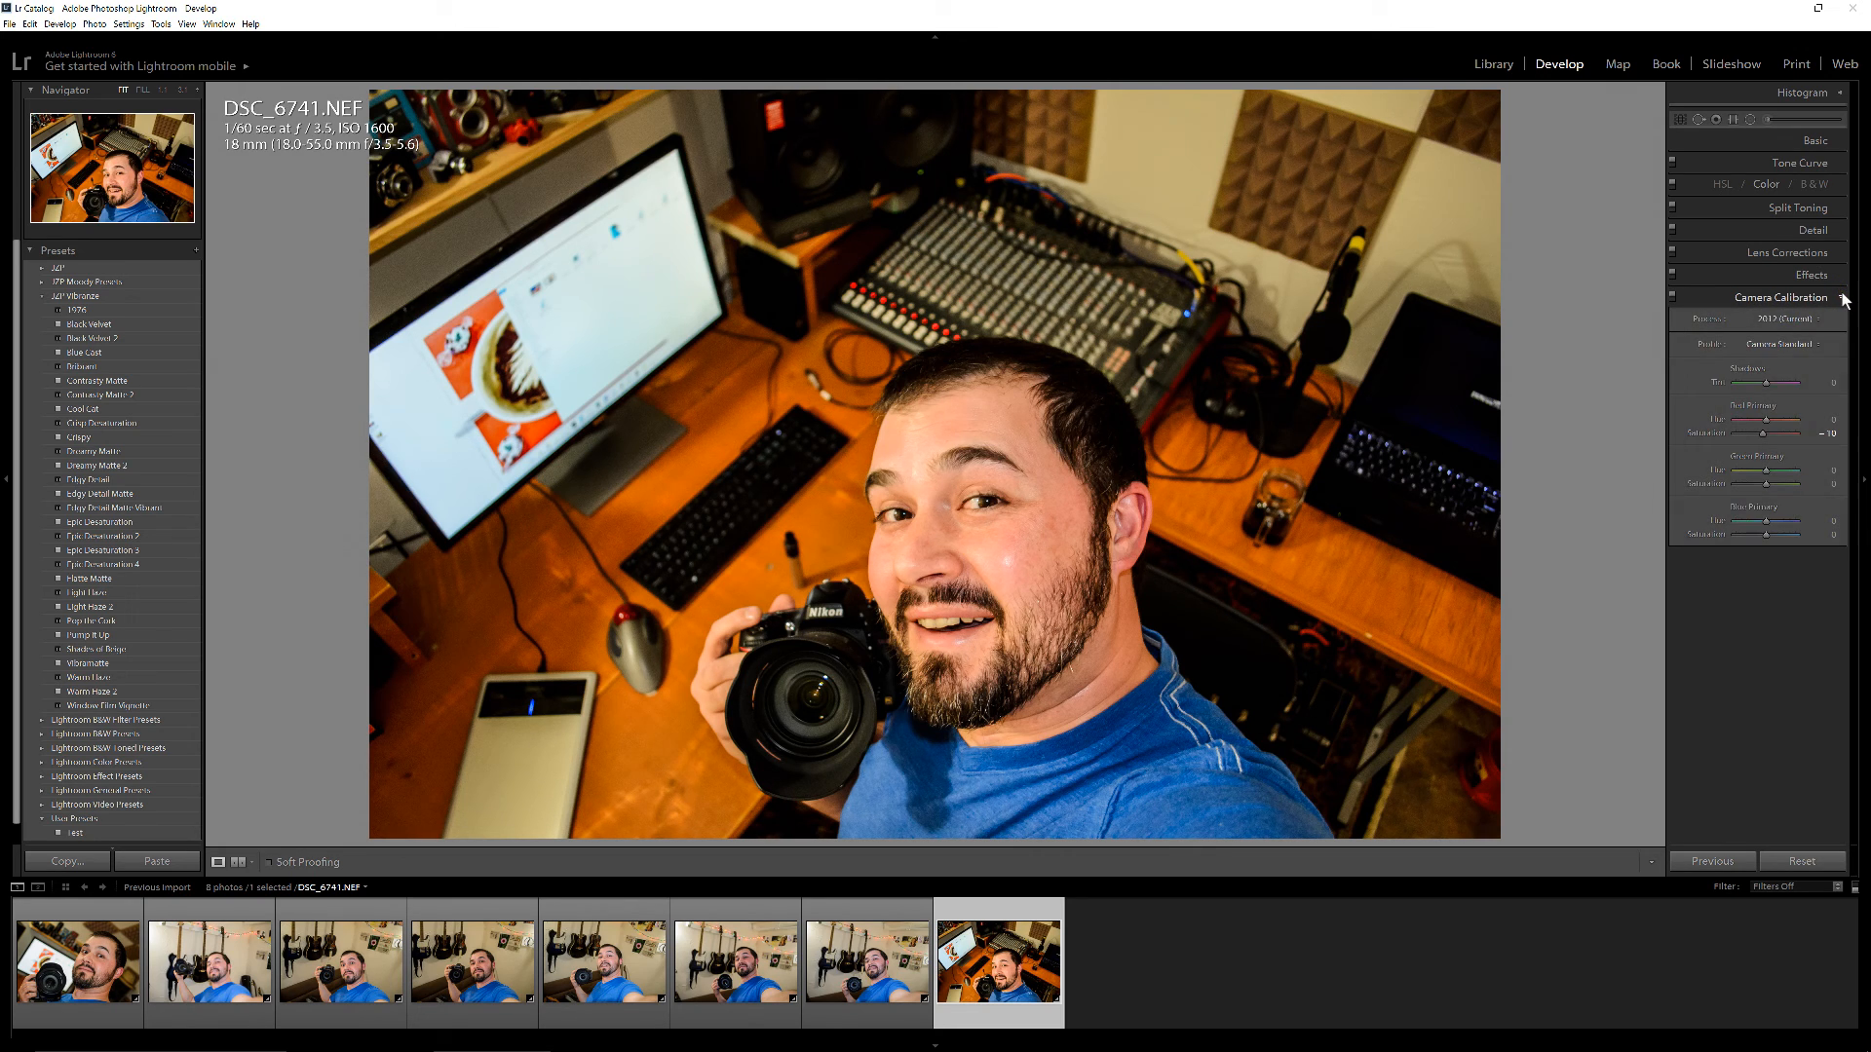
click(1842, 298)
click(1841, 298)
click(1842, 302)
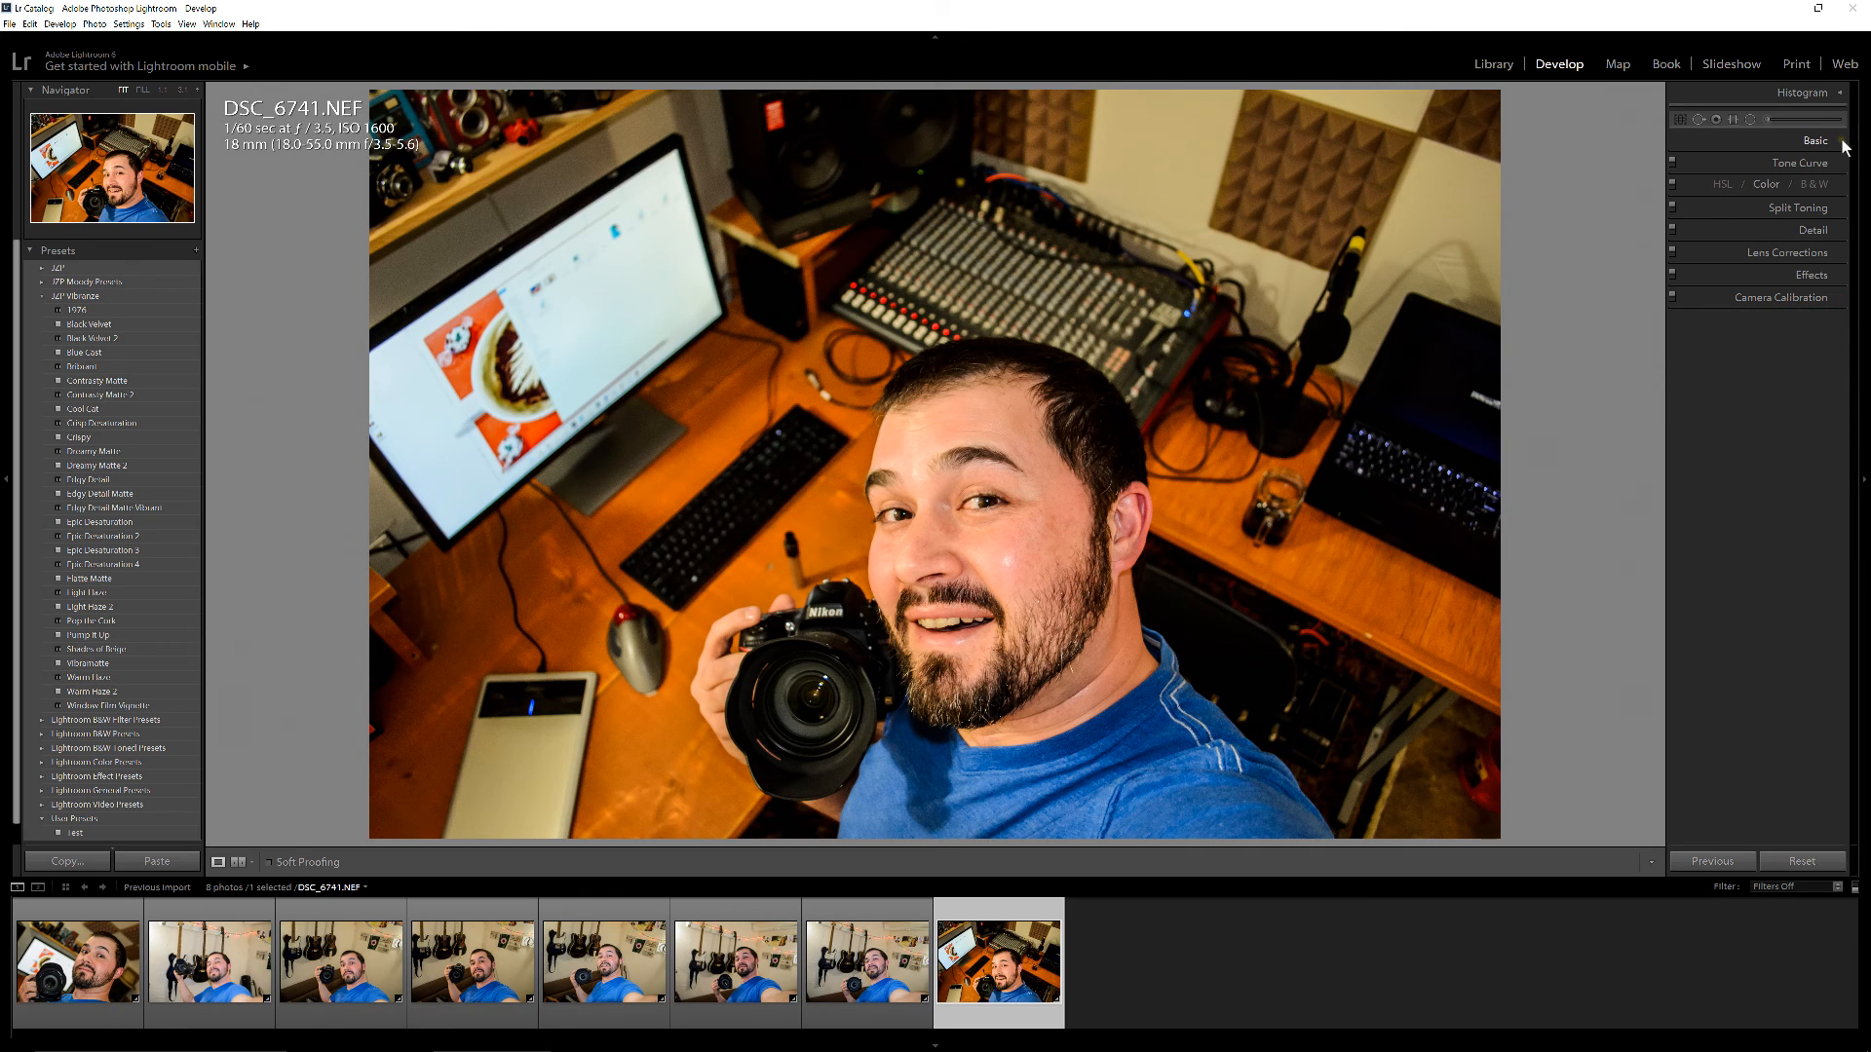
Set the sharpening Radius of DSC_6740.NEF to about 1.9 while checking the face up close
click(1841, 234)
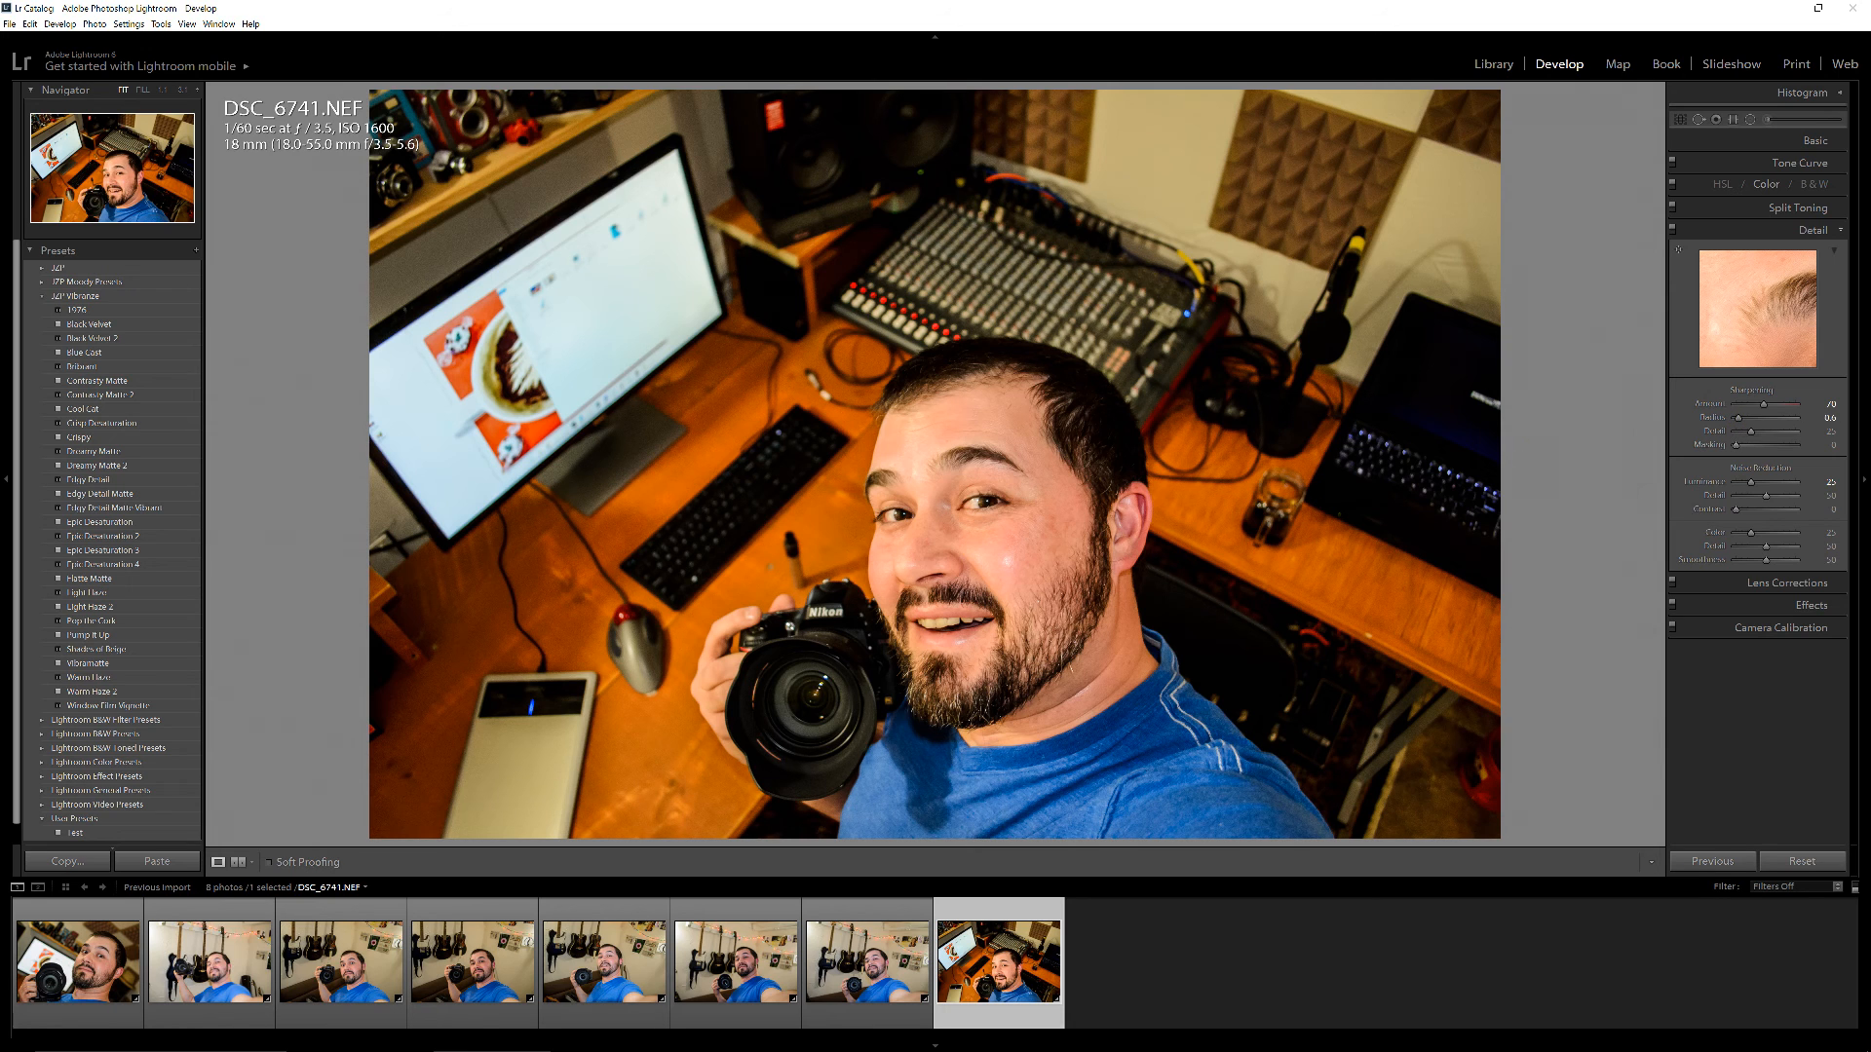
click(862, 994)
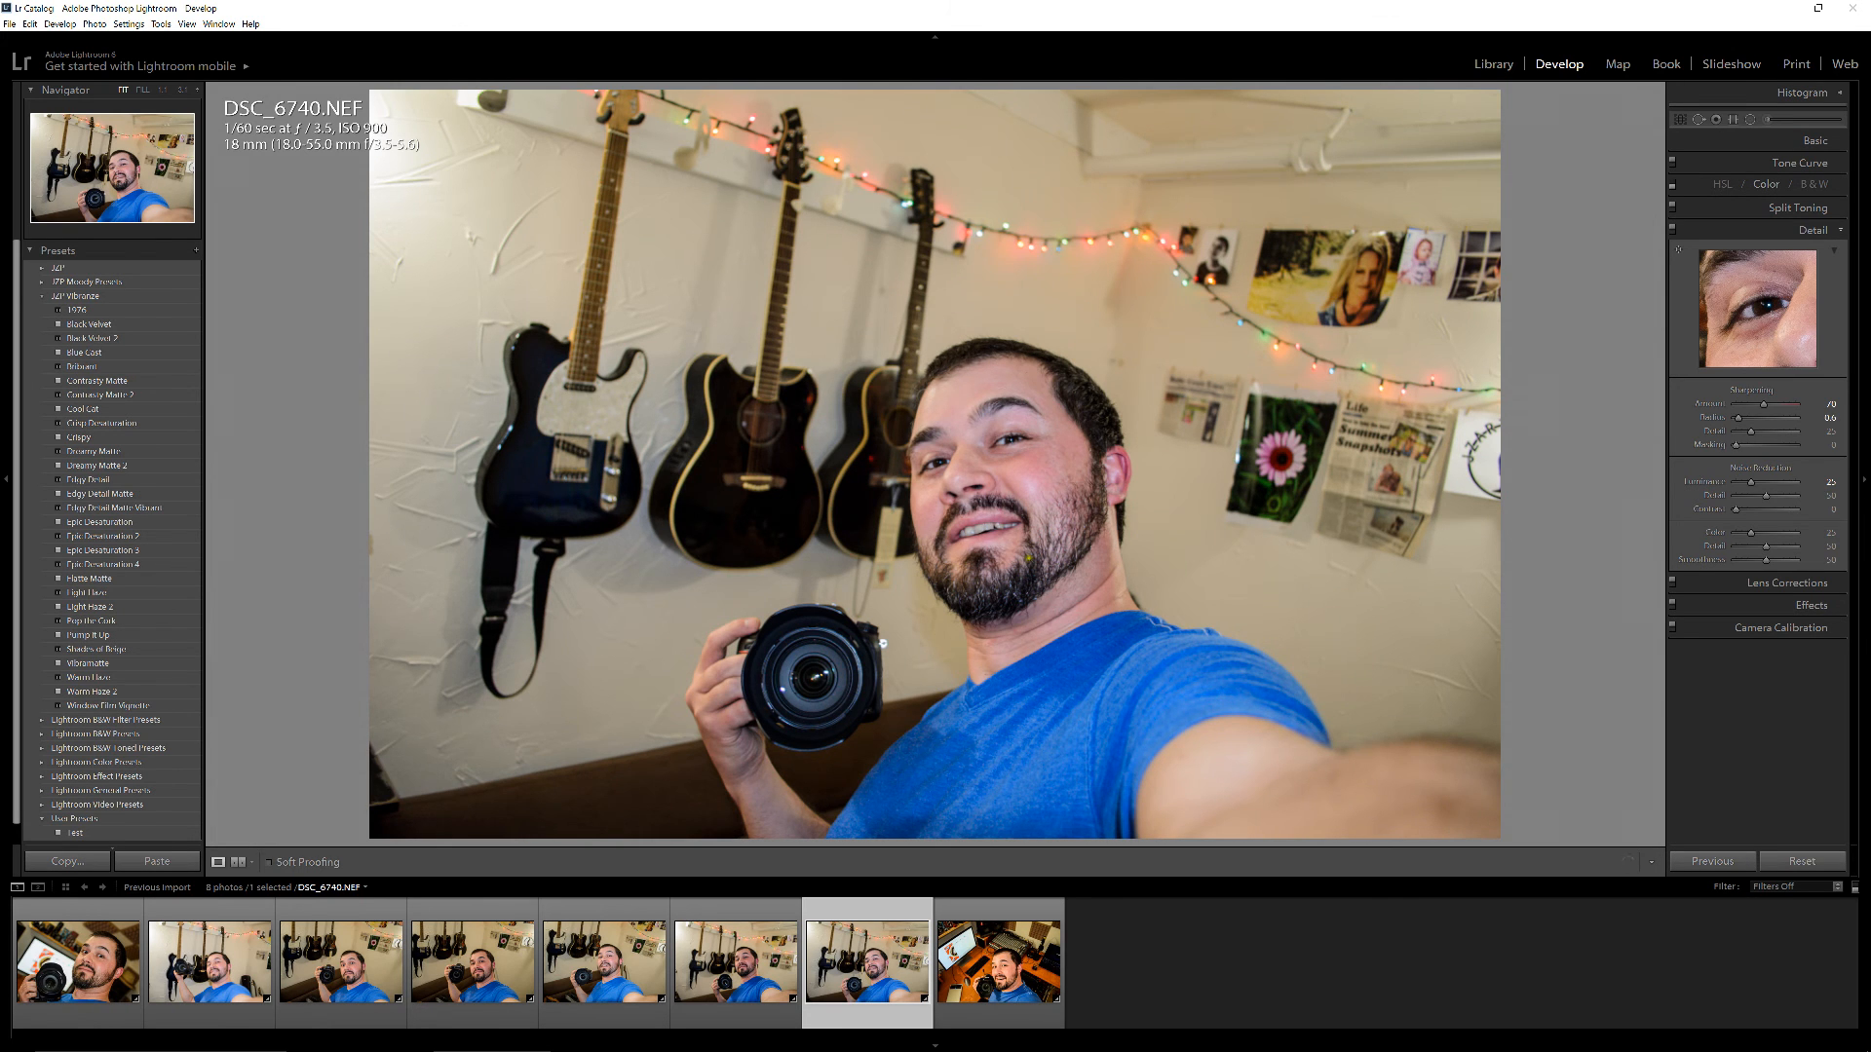
click(1035, 584)
drag(1019, 219, 1025, 380)
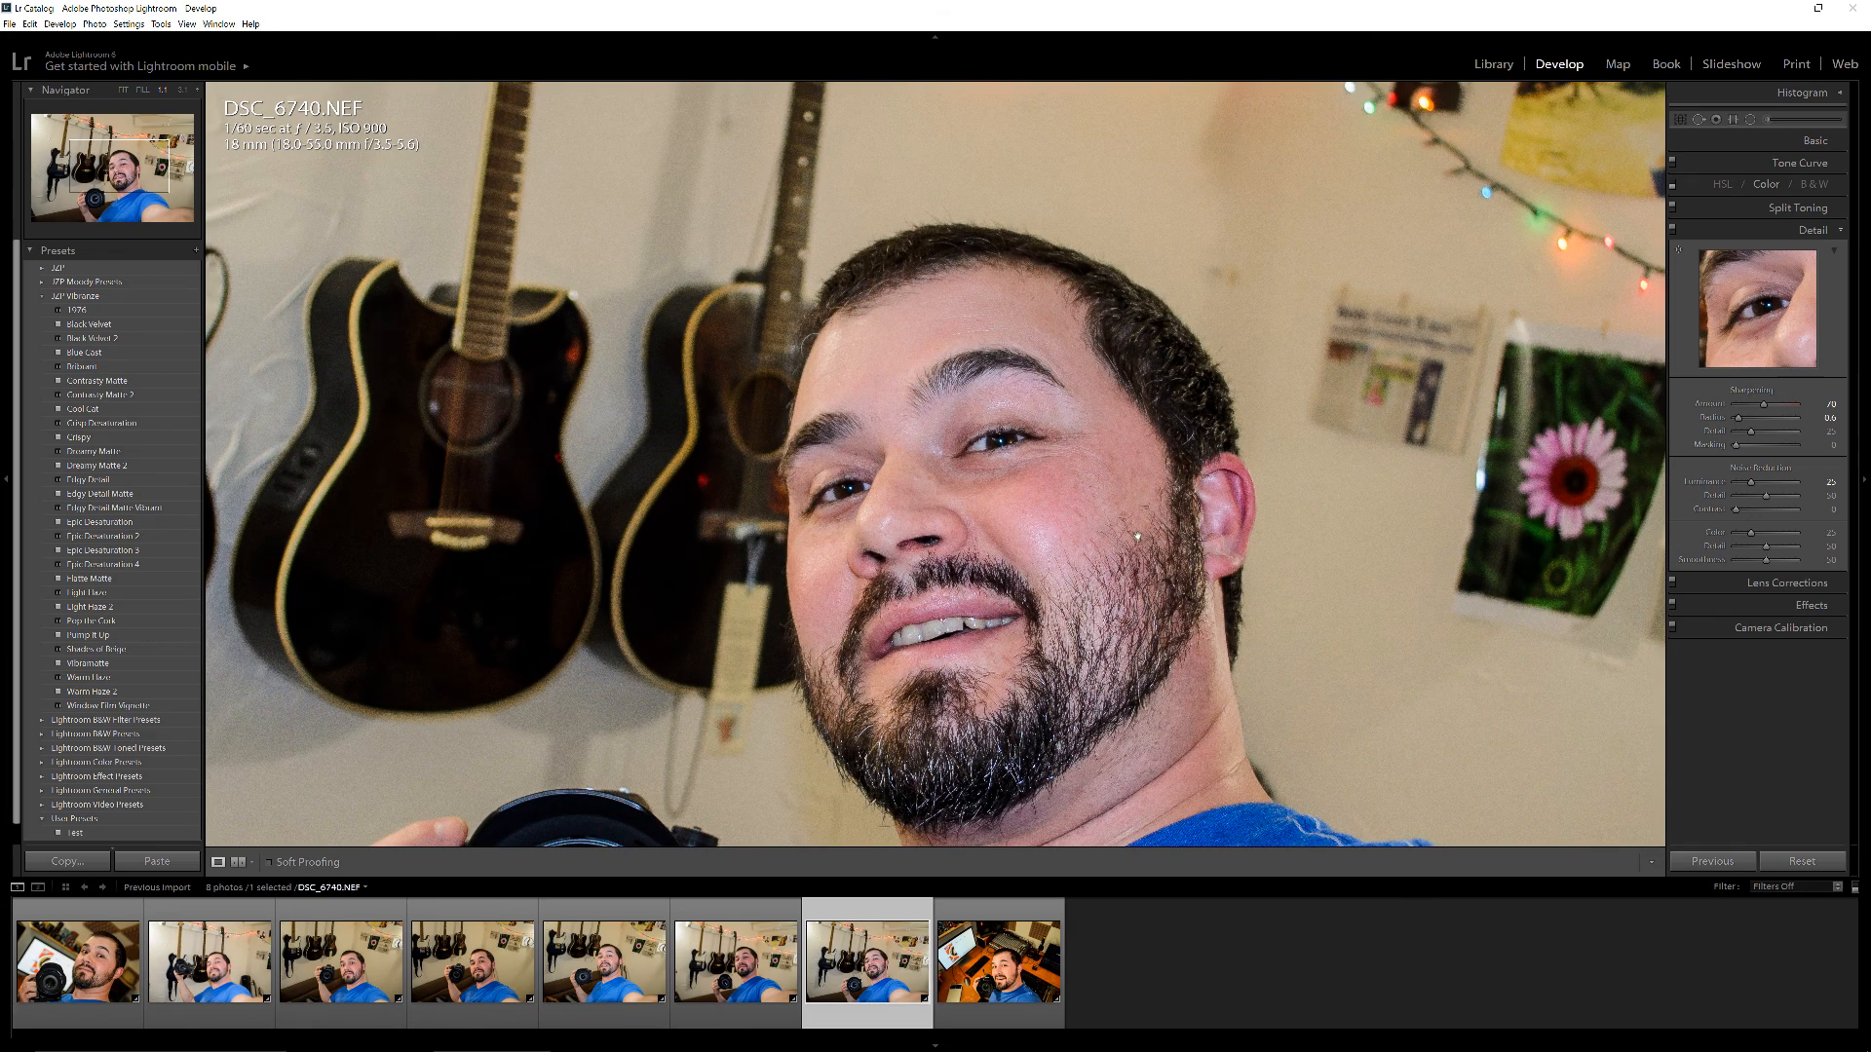
drag(950, 687, 1024, 540)
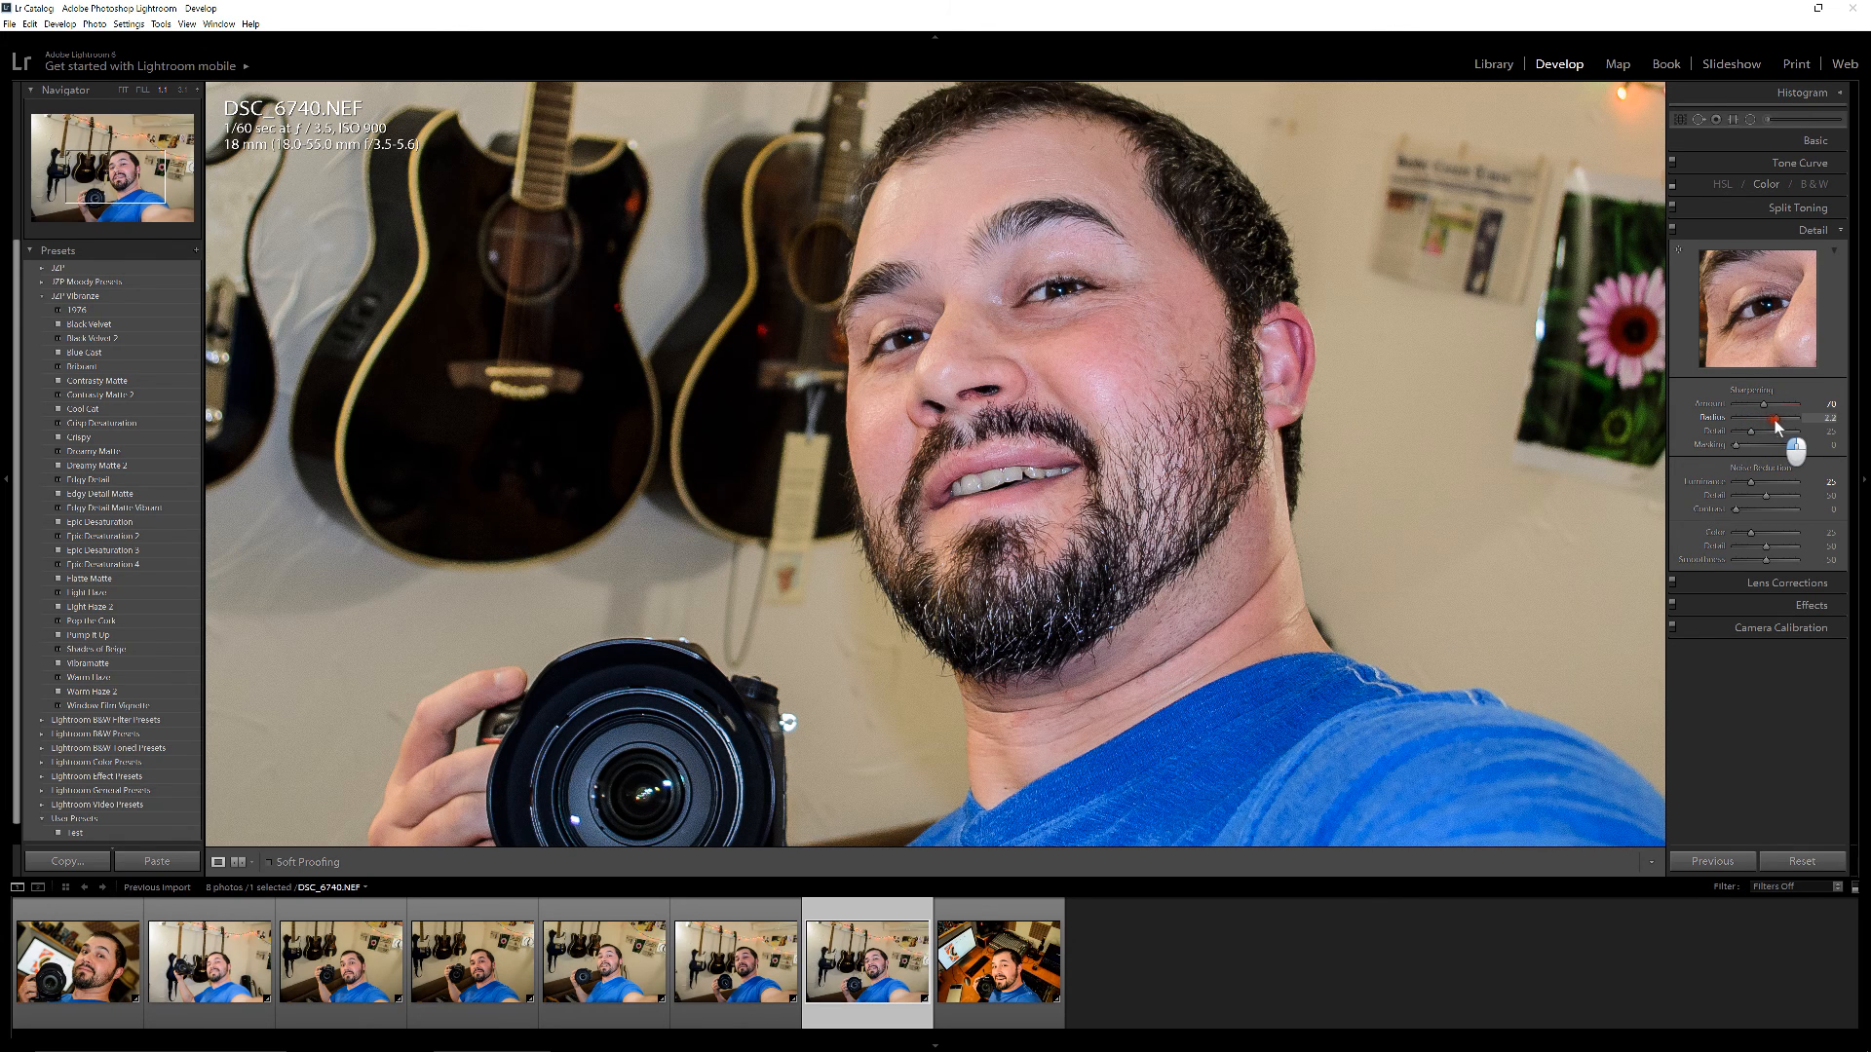
drag(1781, 419, 1796, 428)
drag(1792, 421, 1769, 419)
click(1019, 343)
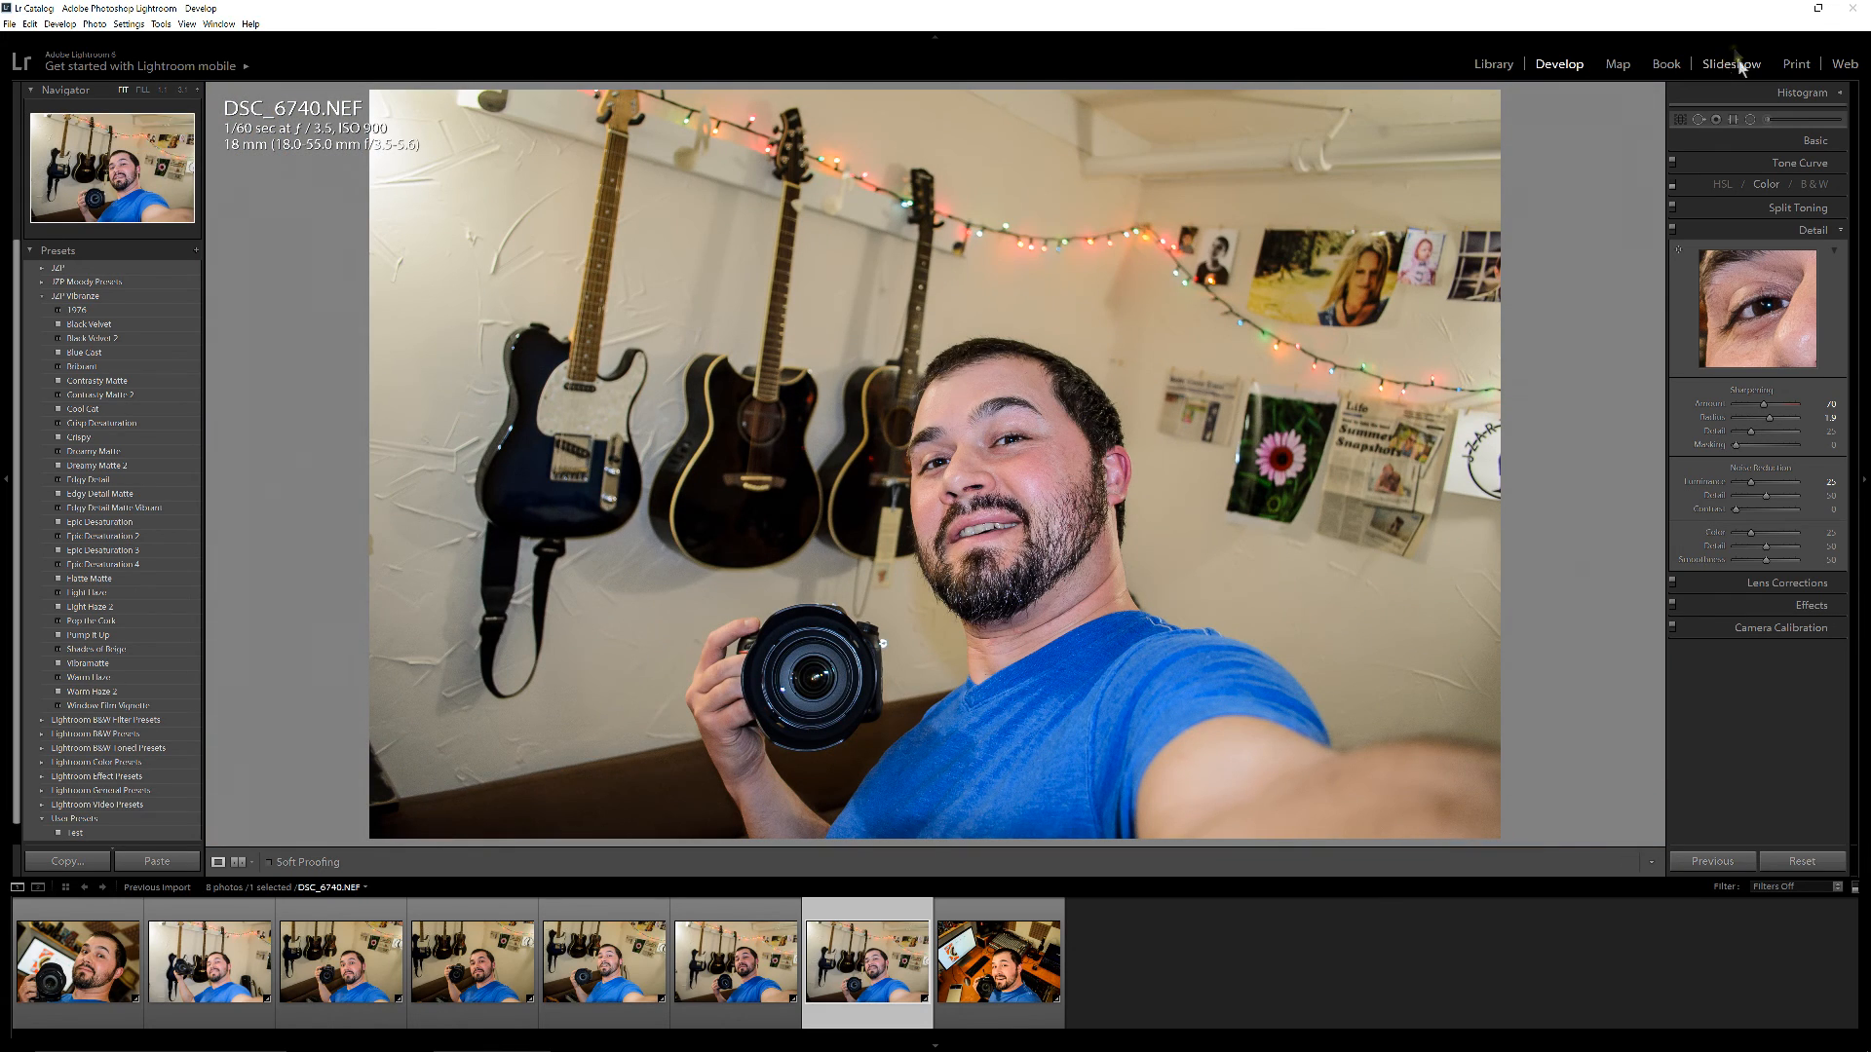
Restore the maximized Lightroom window to its smaller floating size
click(1817, 8)
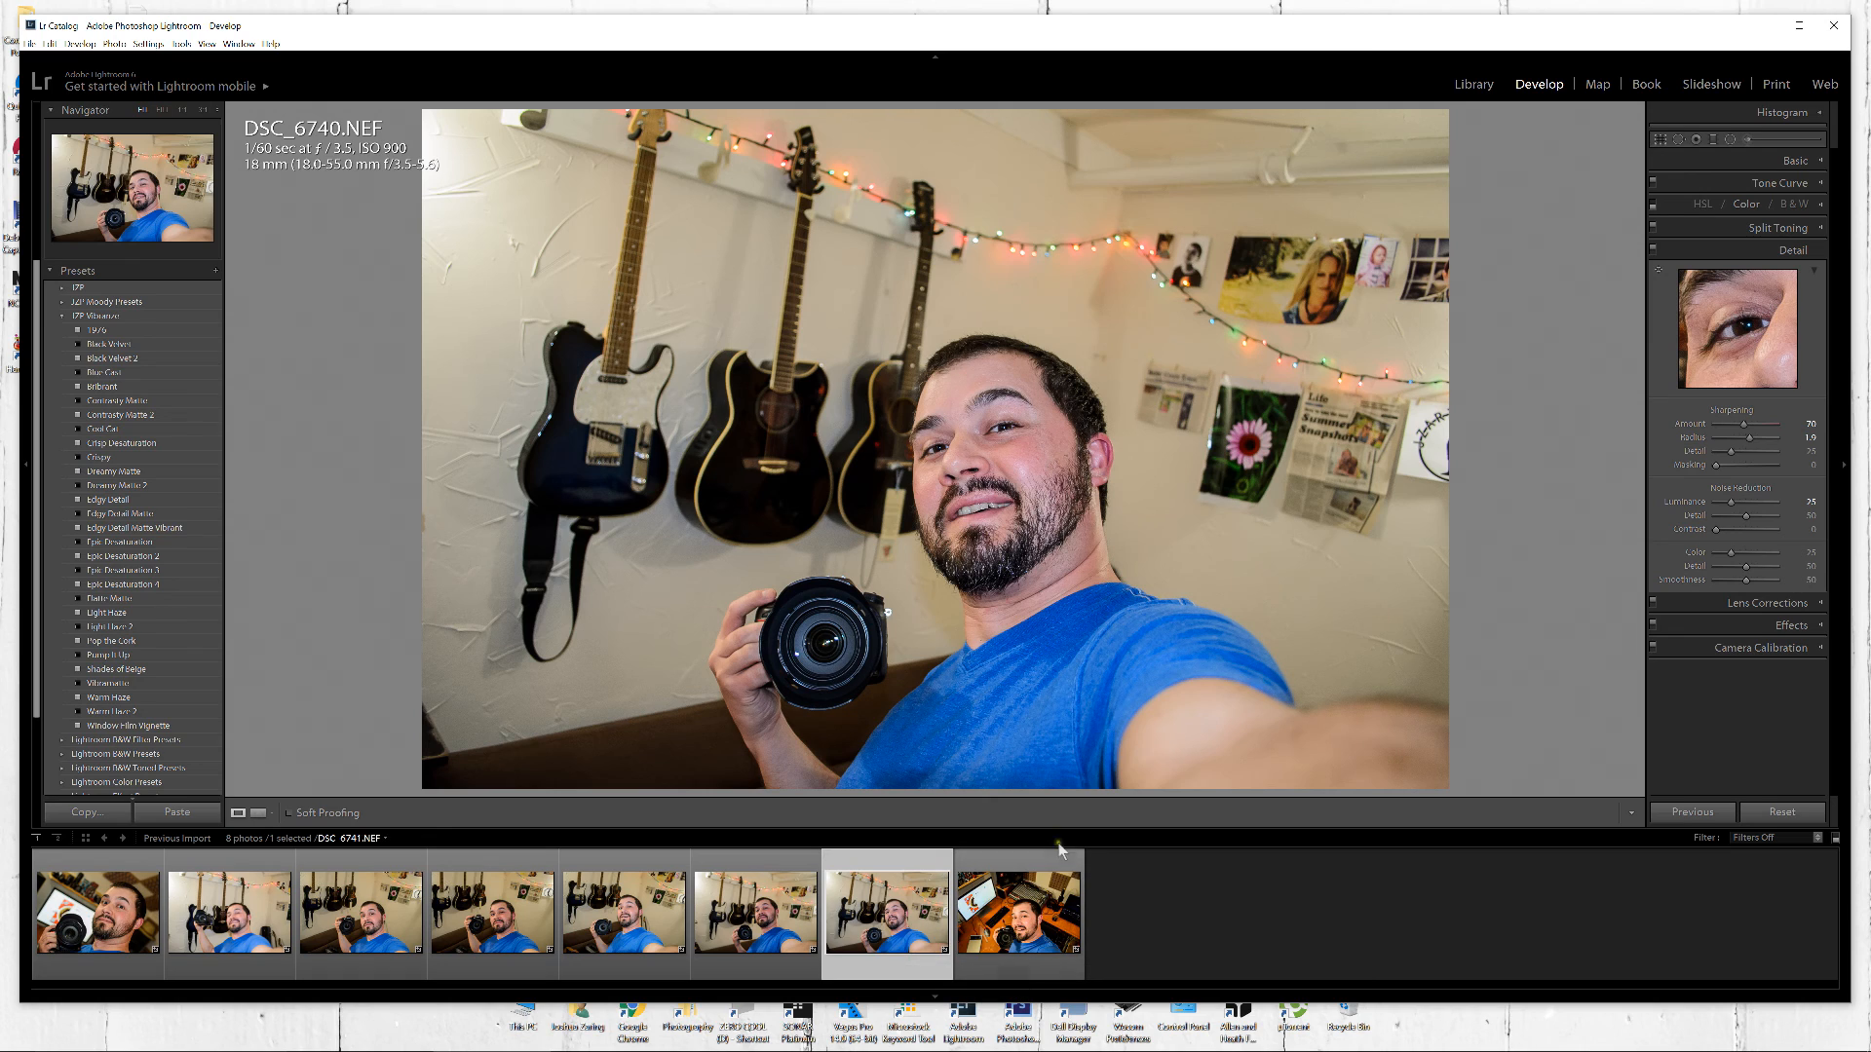
Maximize the Lightroom window, shrink the filmstrip slightly and open the desk photo DSC_6741.NEF
double_click(1253, 27)
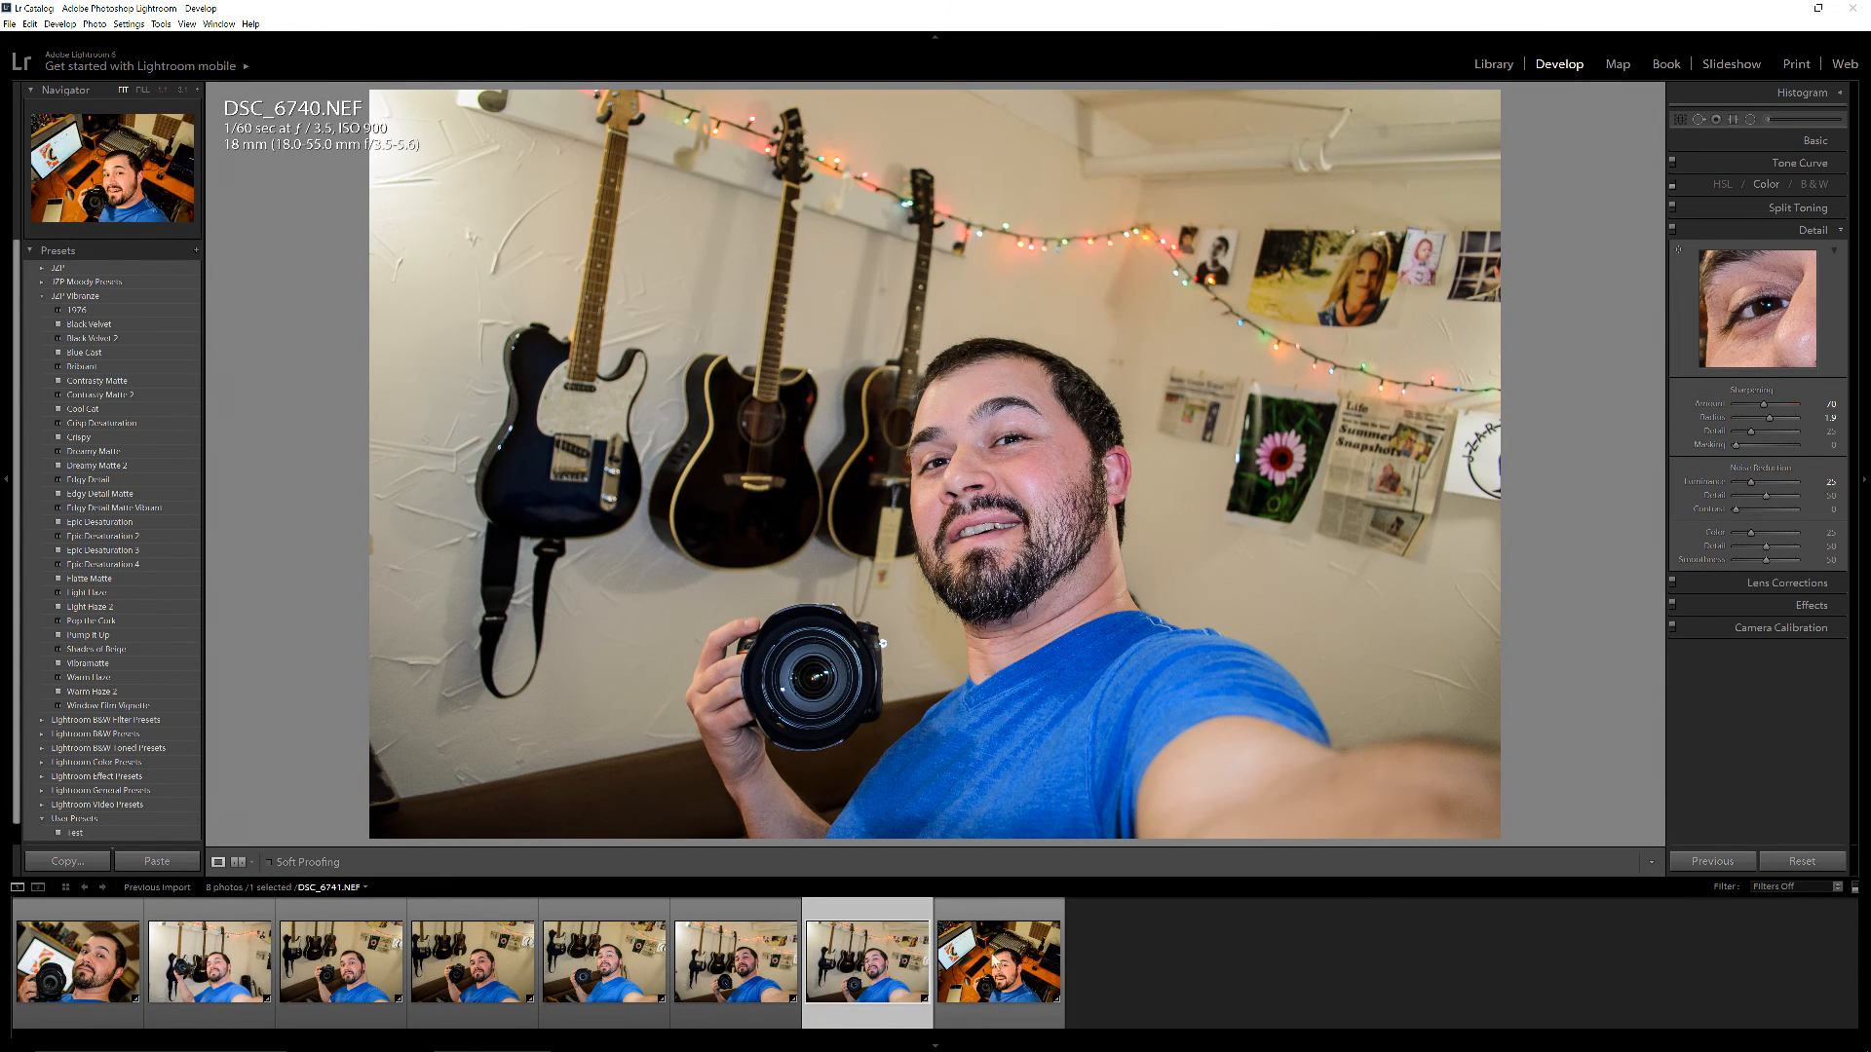
drag(954, 877, 994, 906)
click(923, 984)
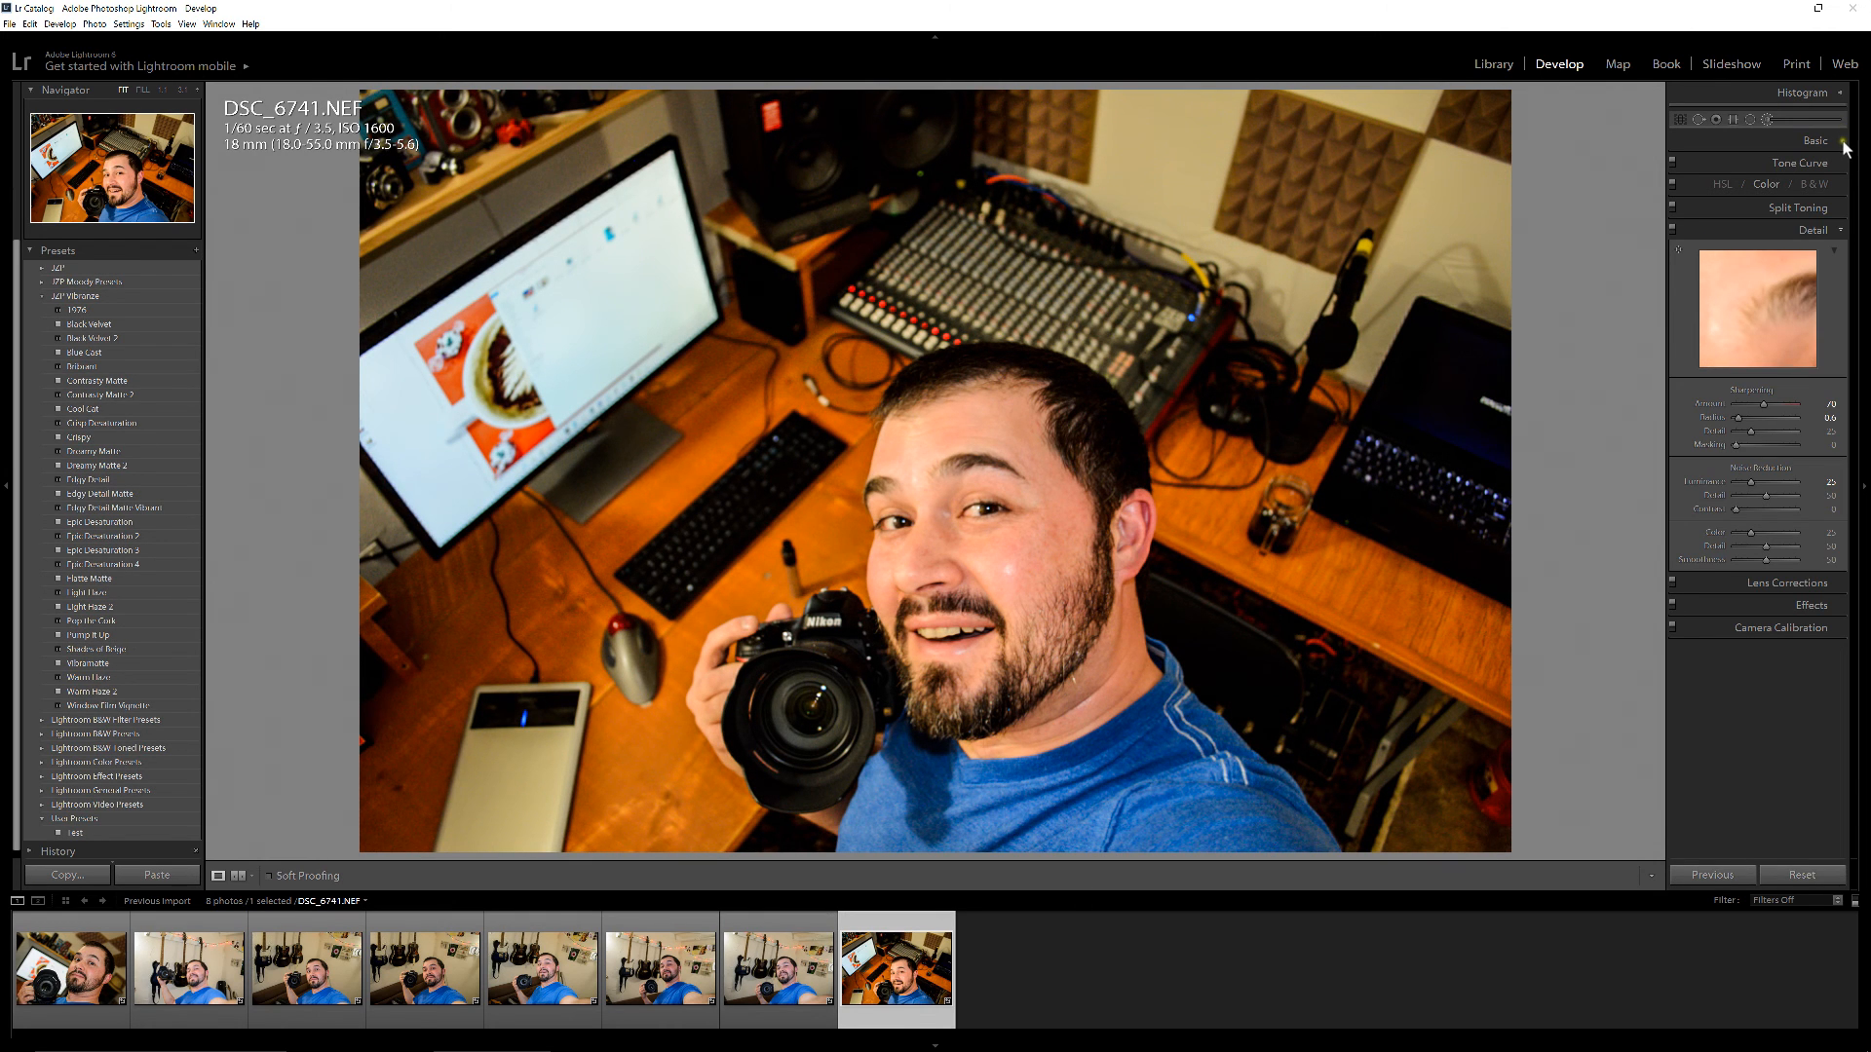
Try a white balance sample from the monitor screen, then set the white balance from the white wall beside the foam panel
click(1787, 144)
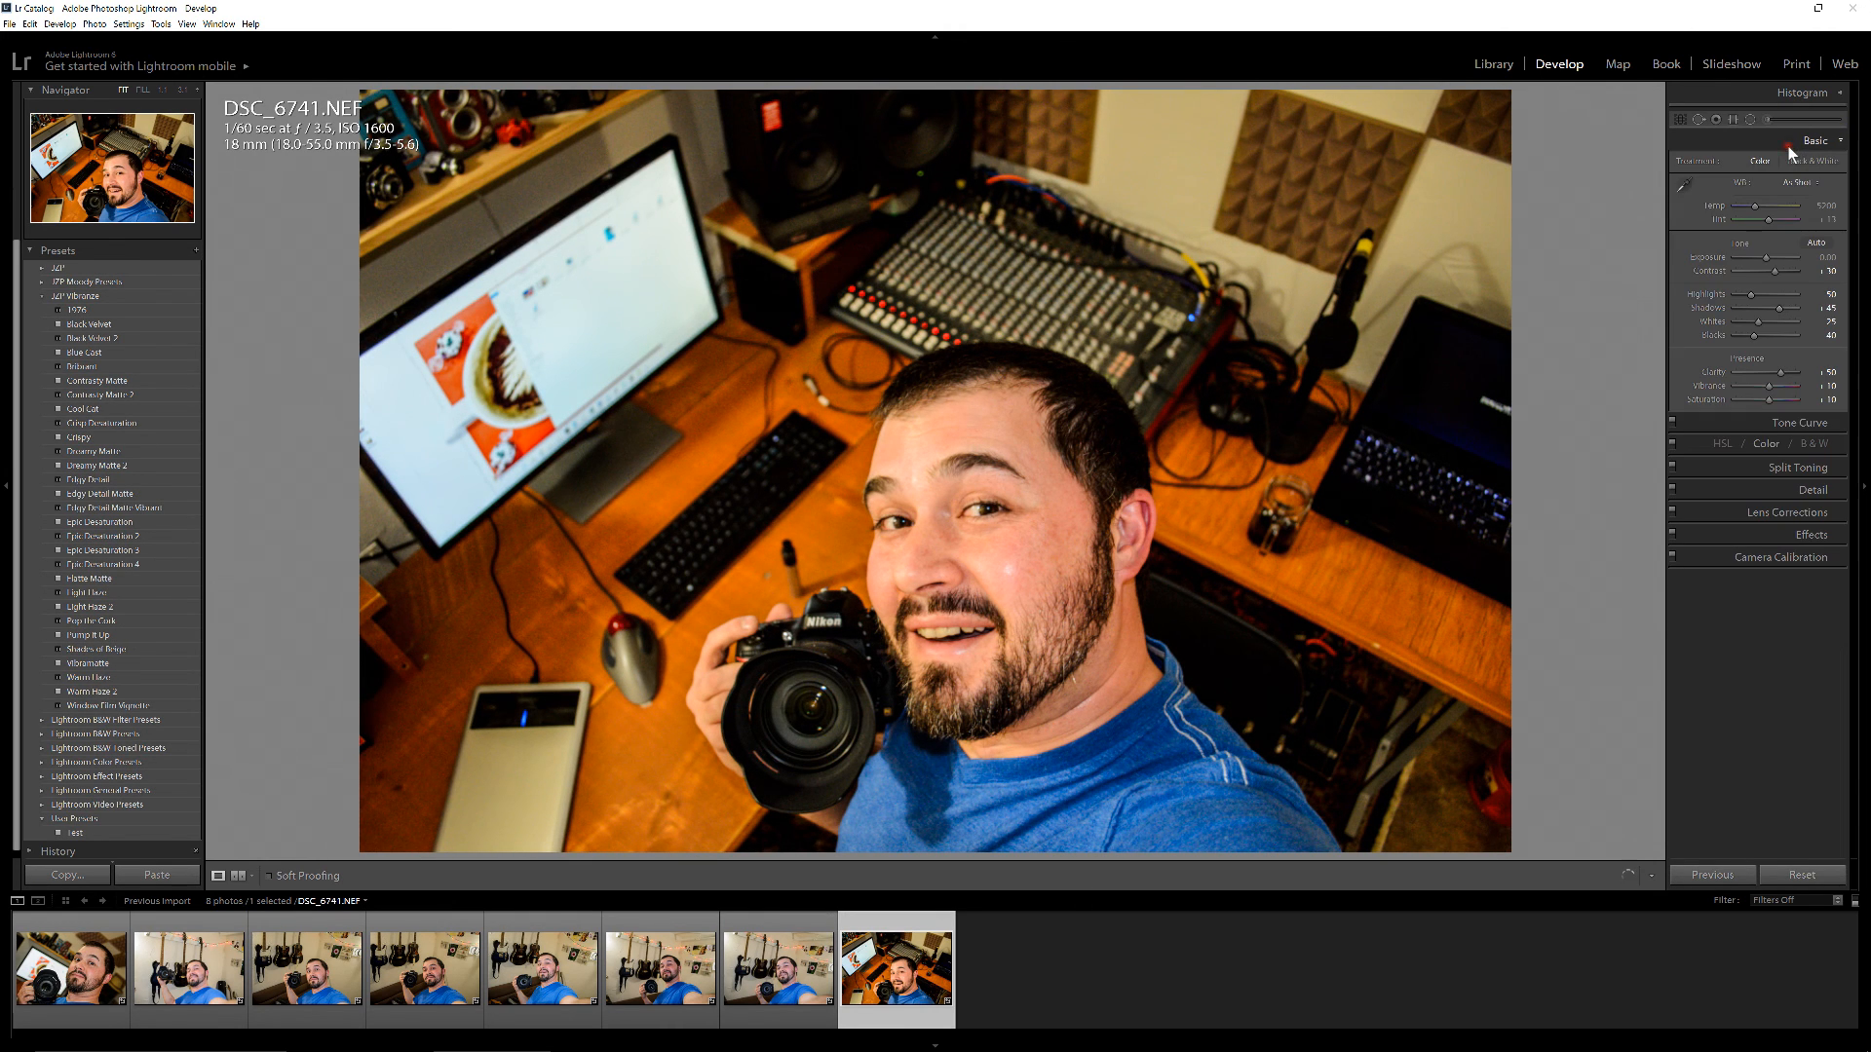
click(1682, 185)
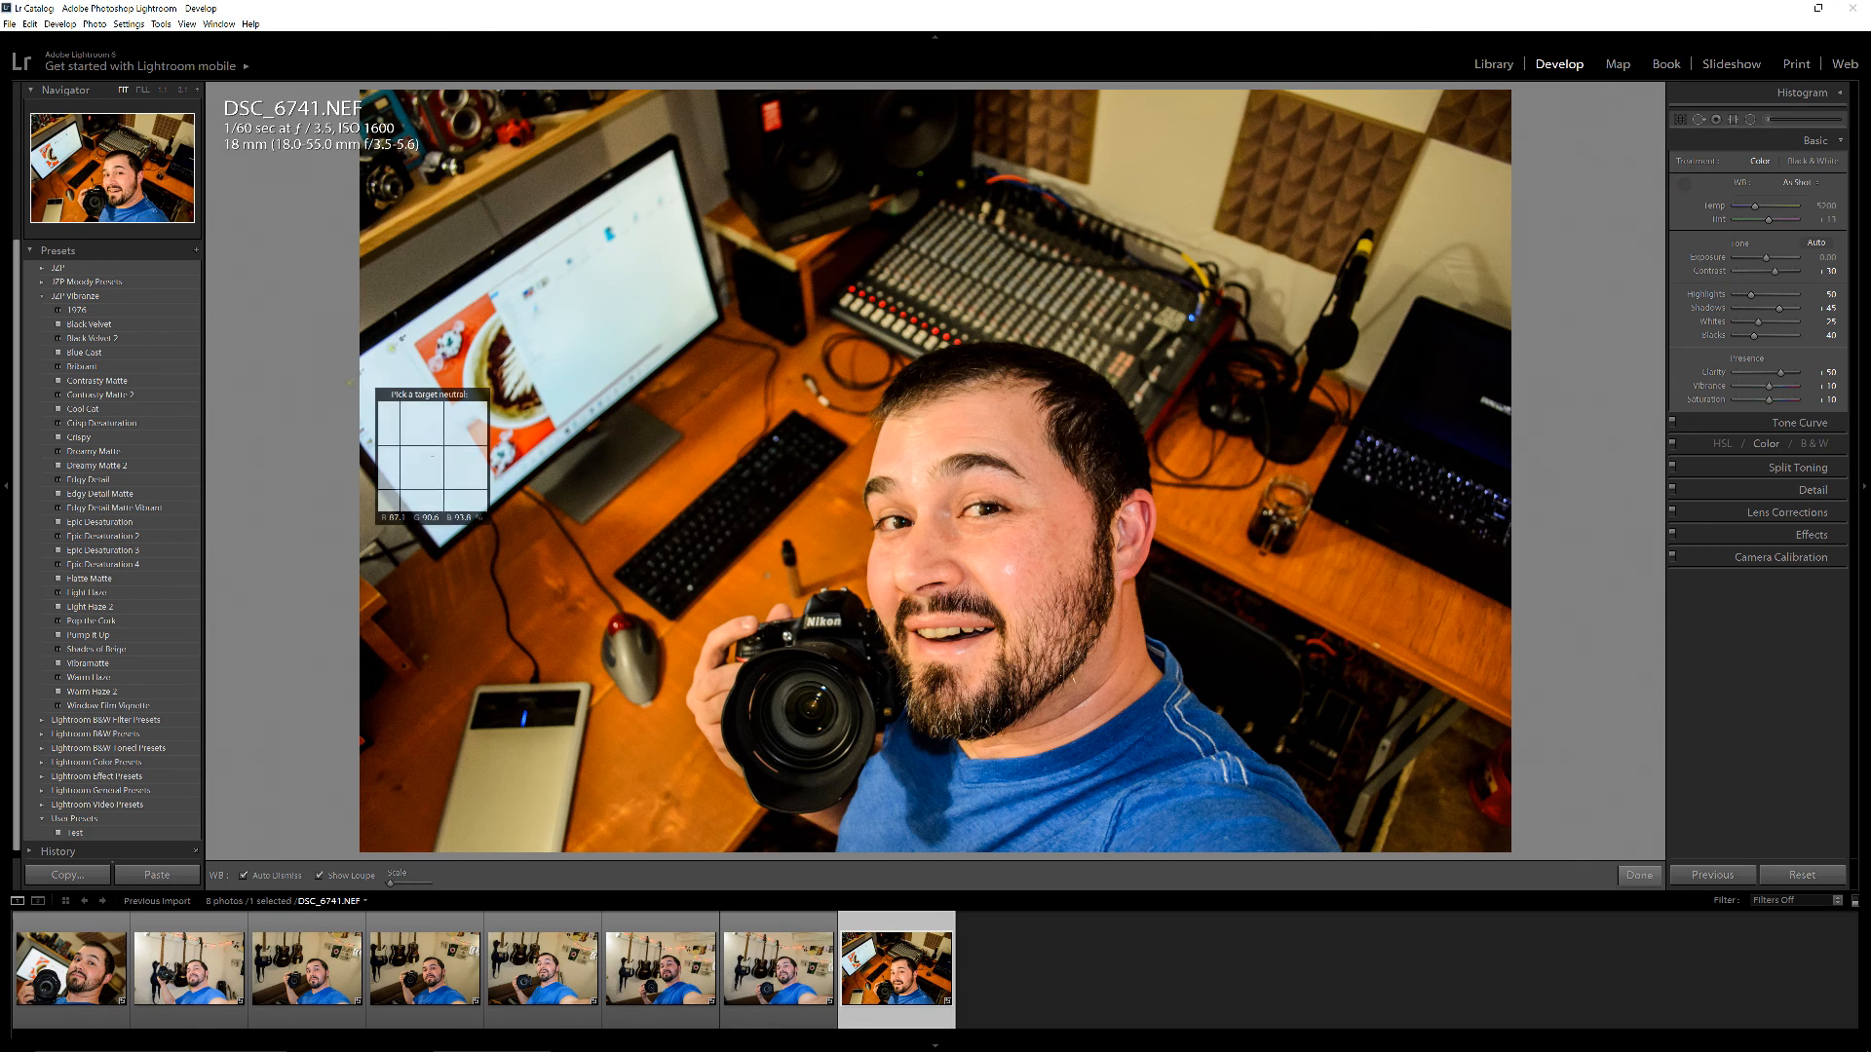
click(394, 343)
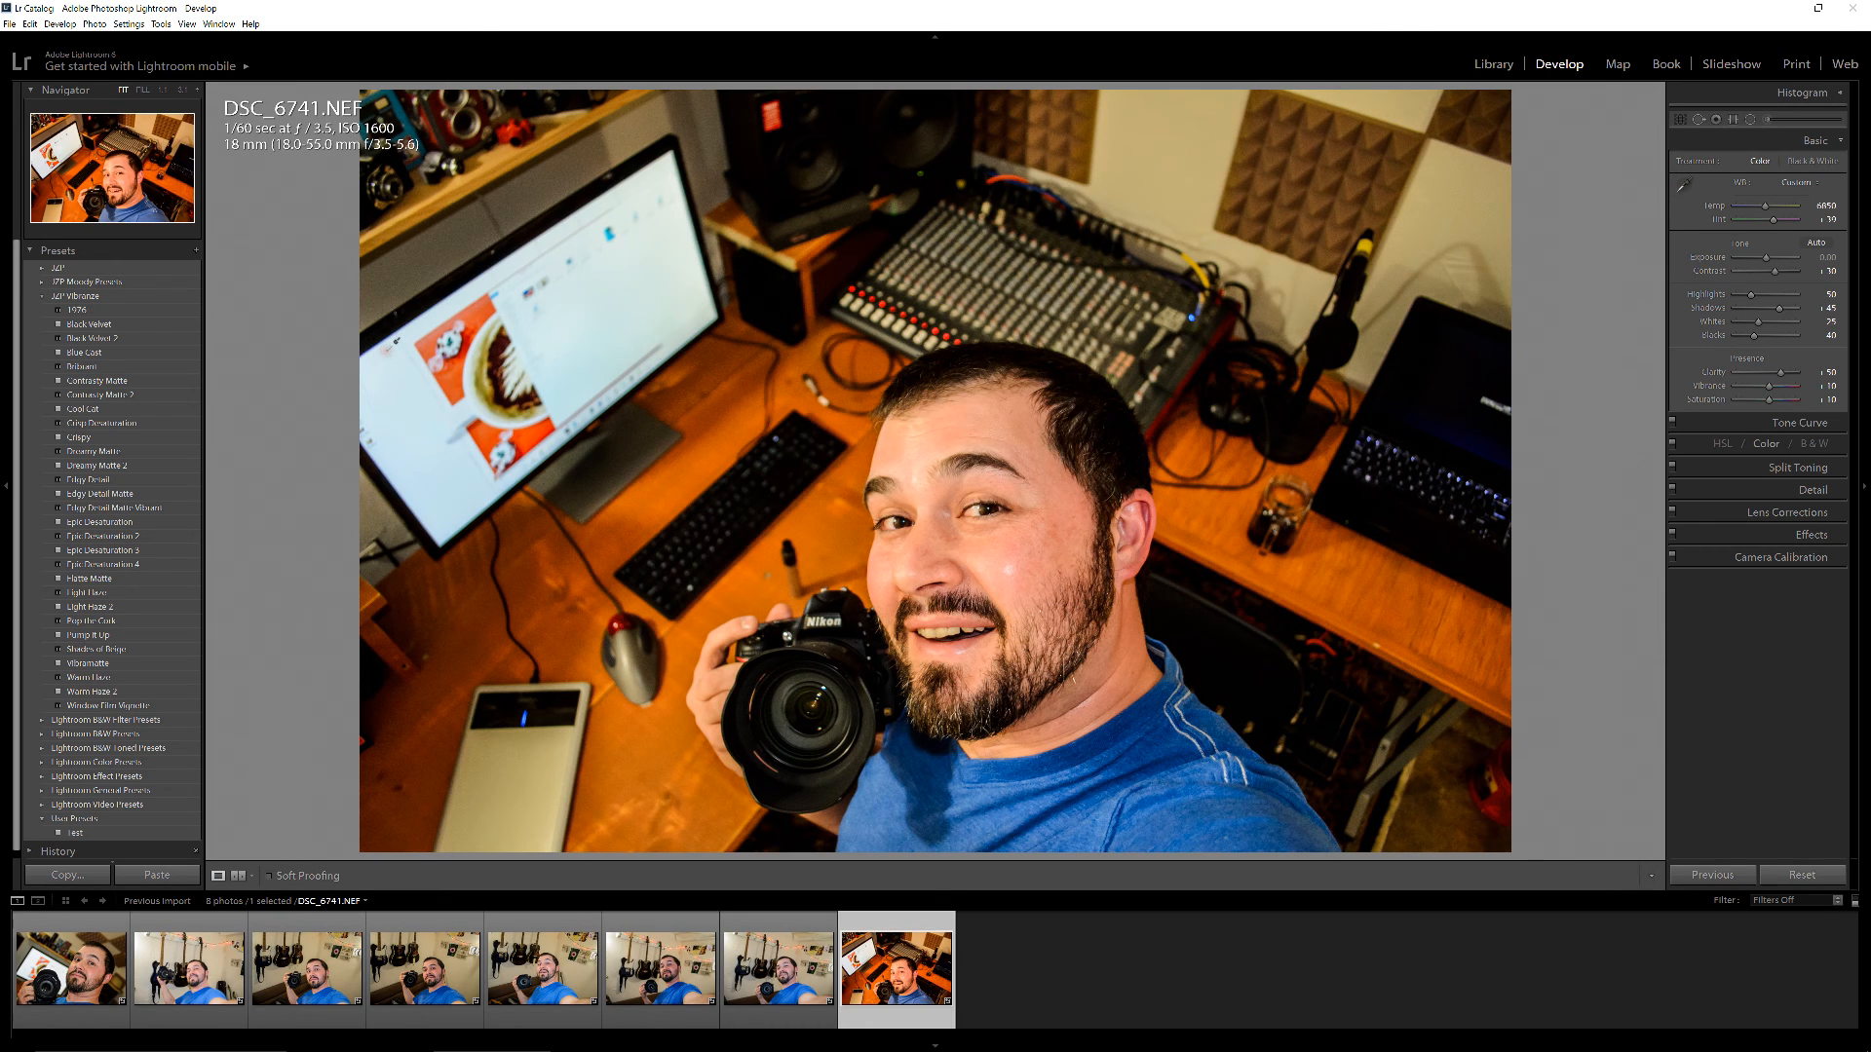
click(1684, 179)
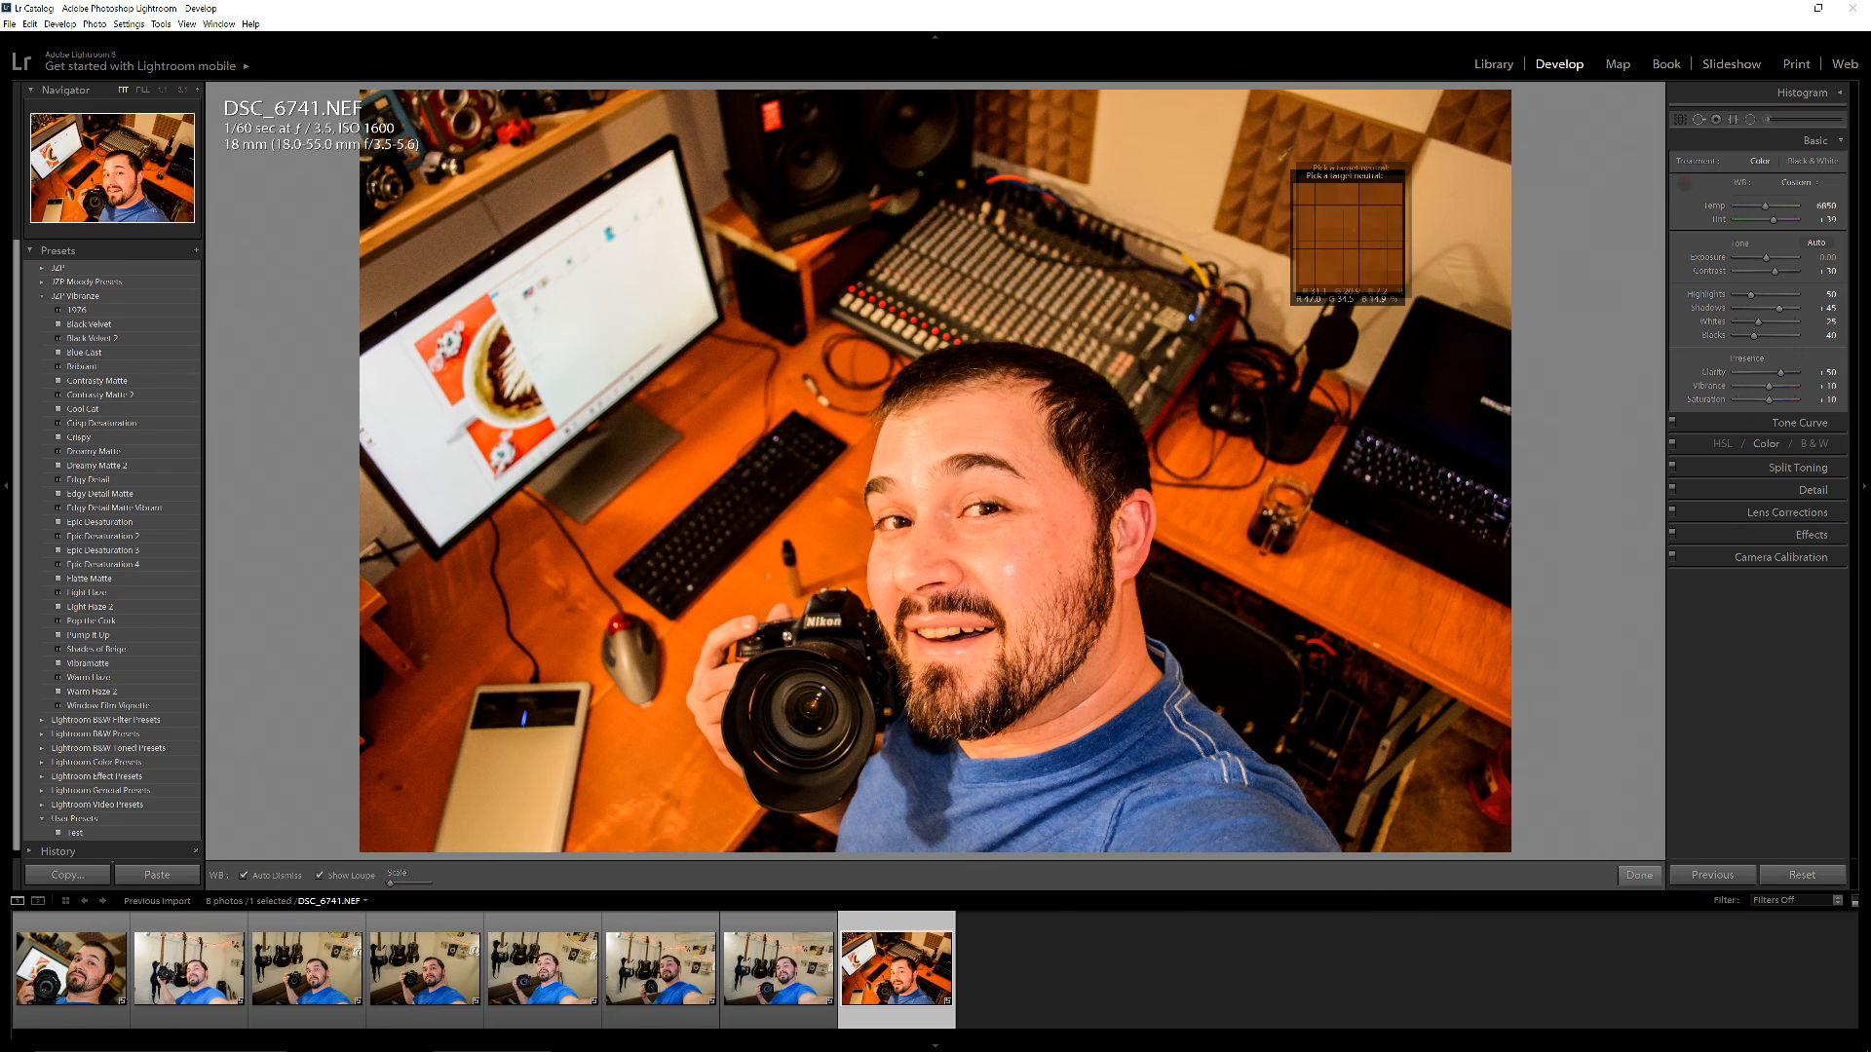
click(1195, 126)
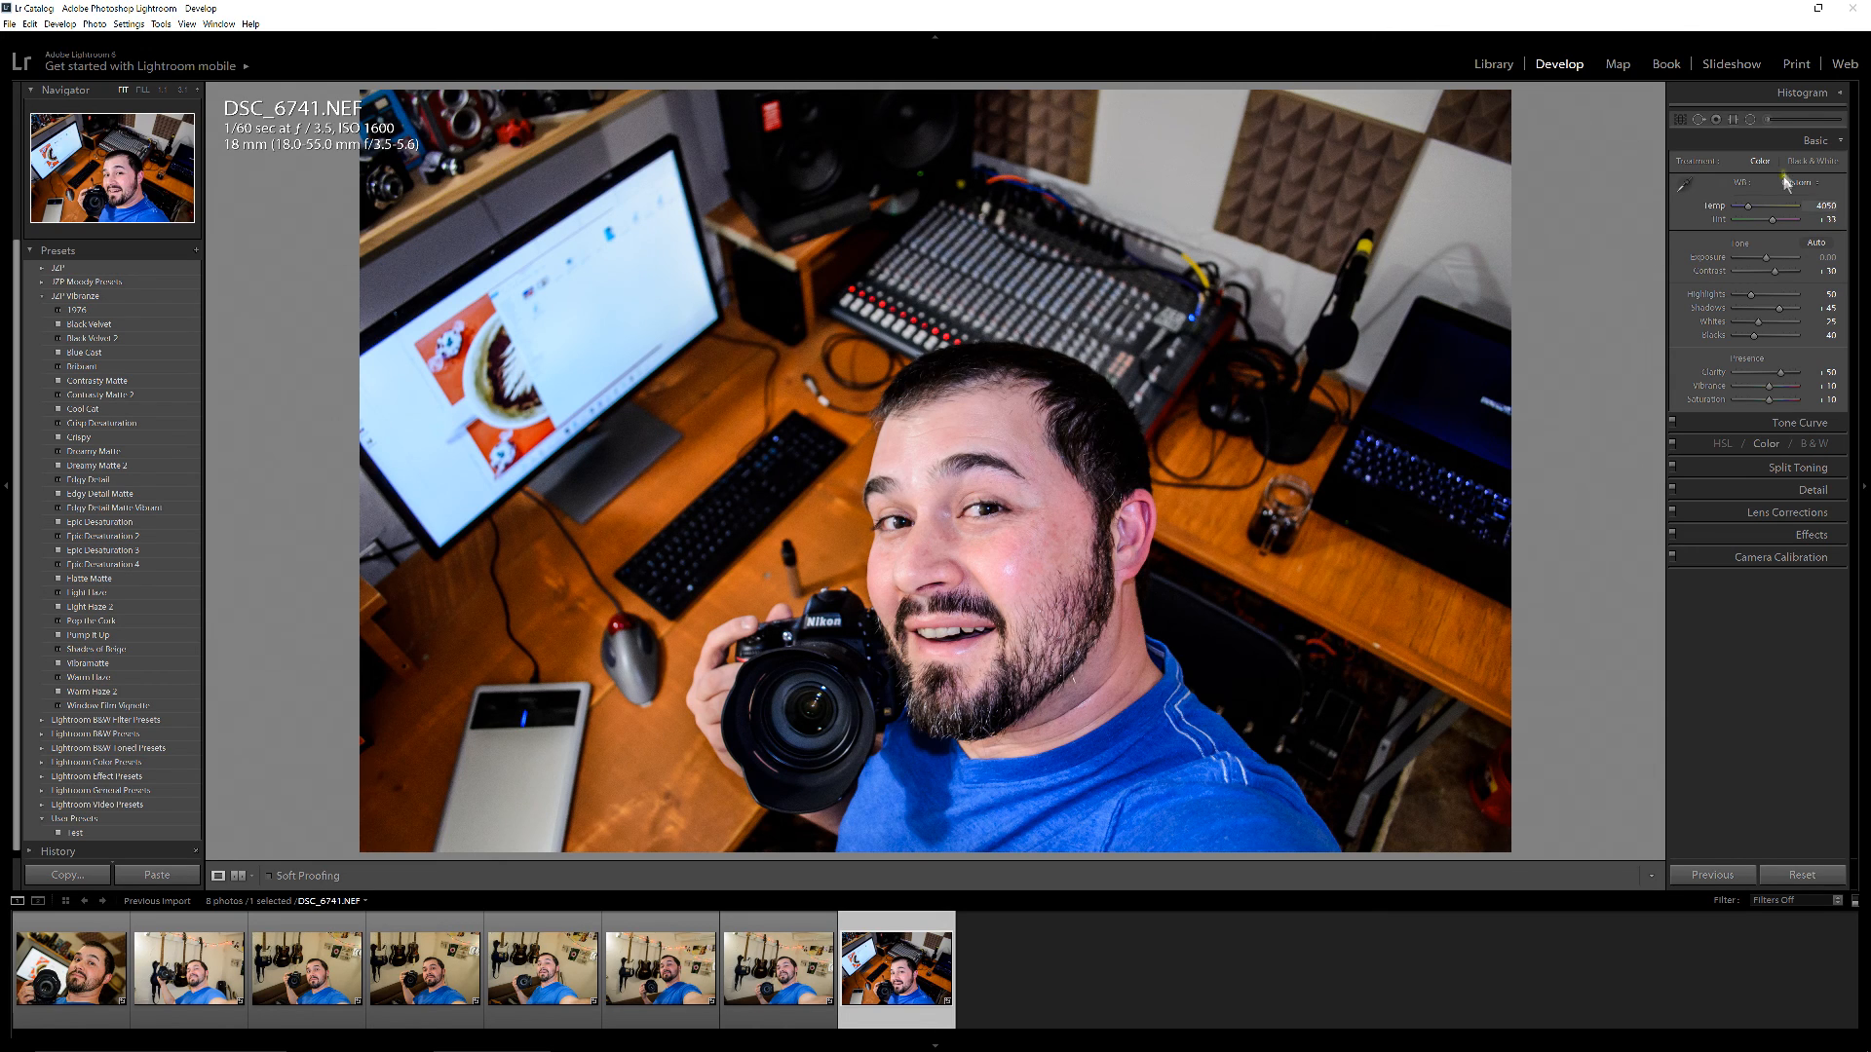
Paint an Adjustment Brush stroke on the cheek and set its Clarity to about -56
click(1769, 119)
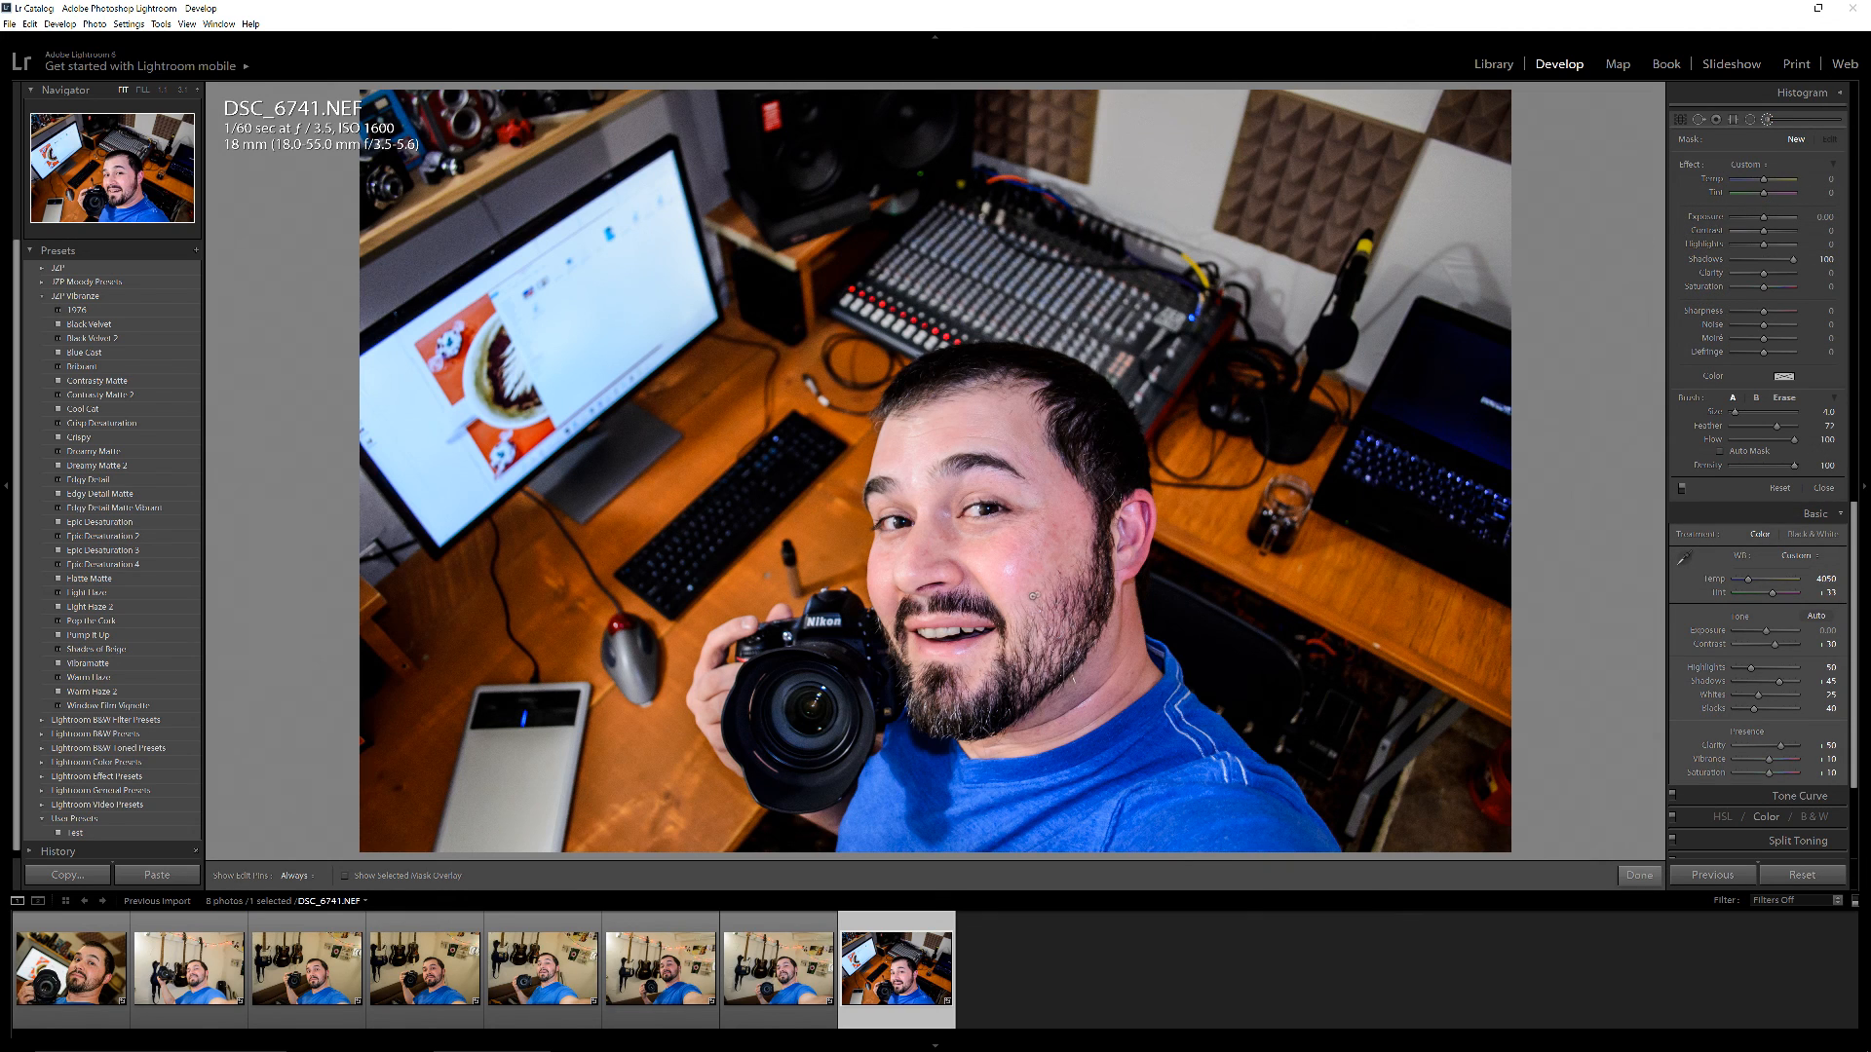
drag(1009, 571, 1018, 568)
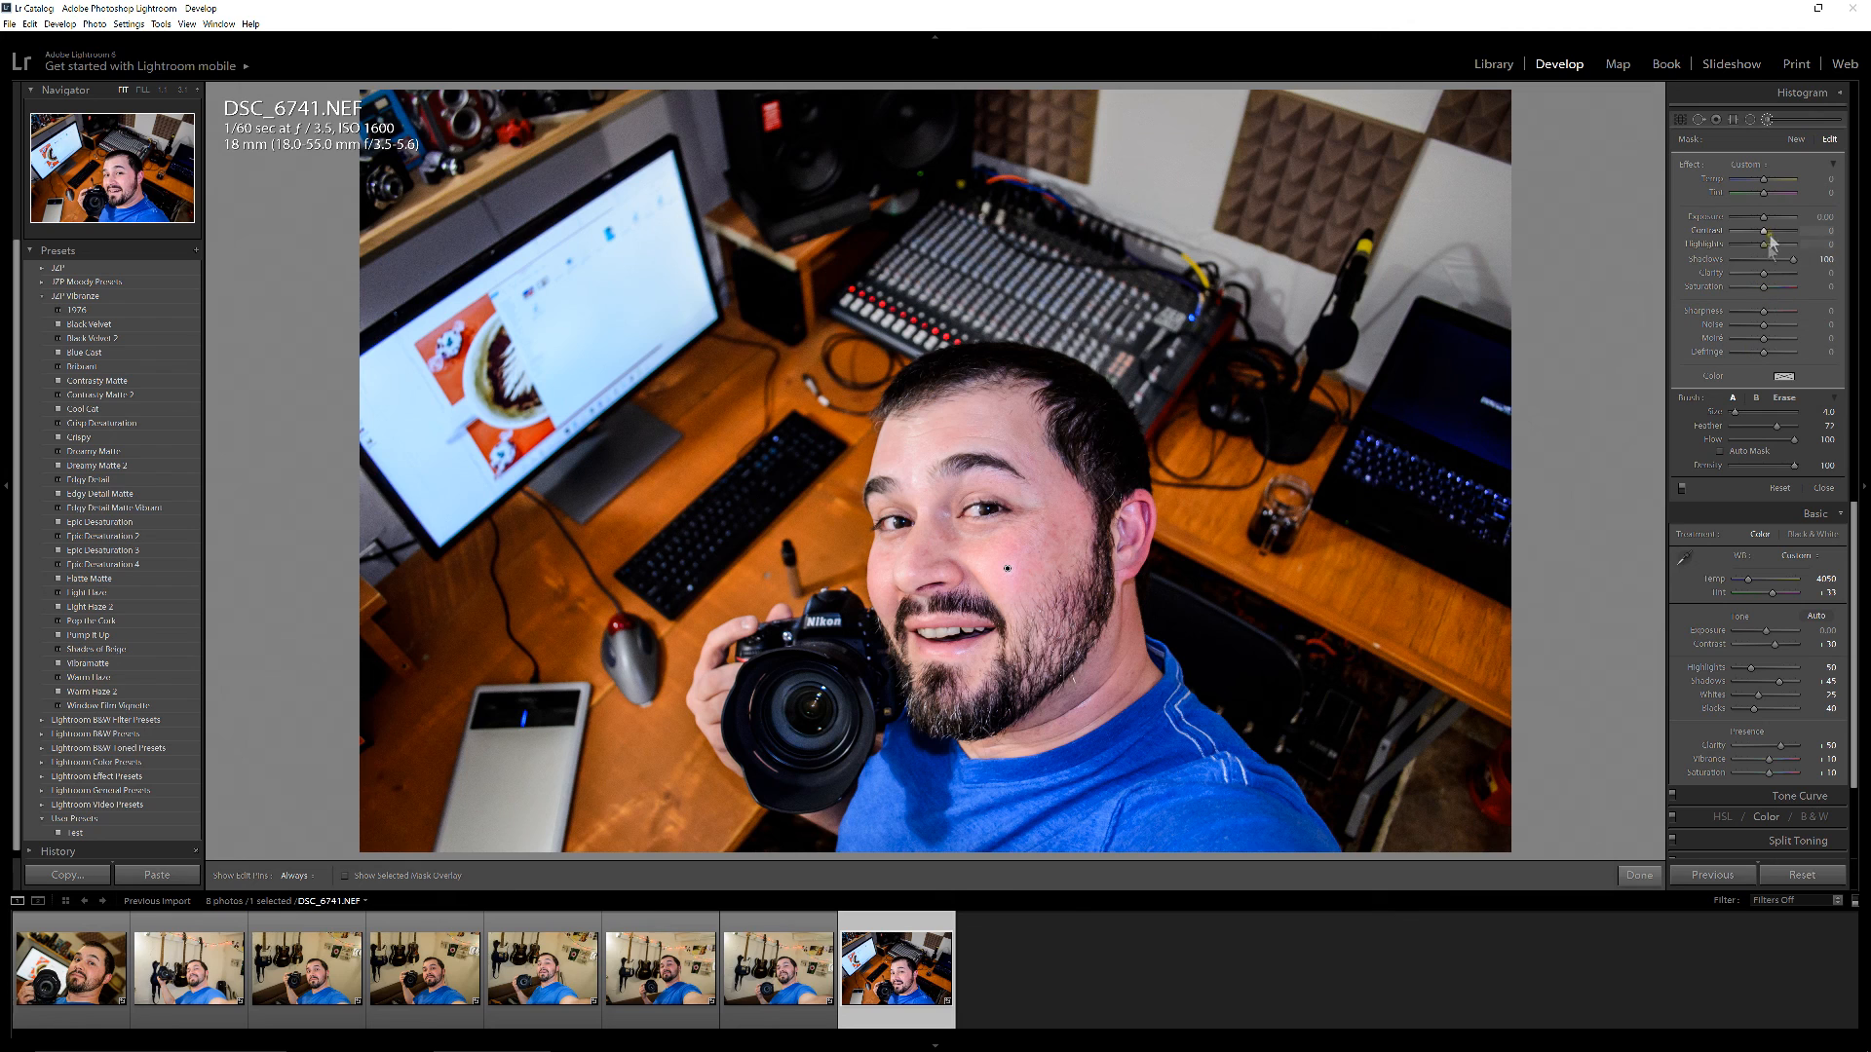
drag(1742, 274, 1747, 274)
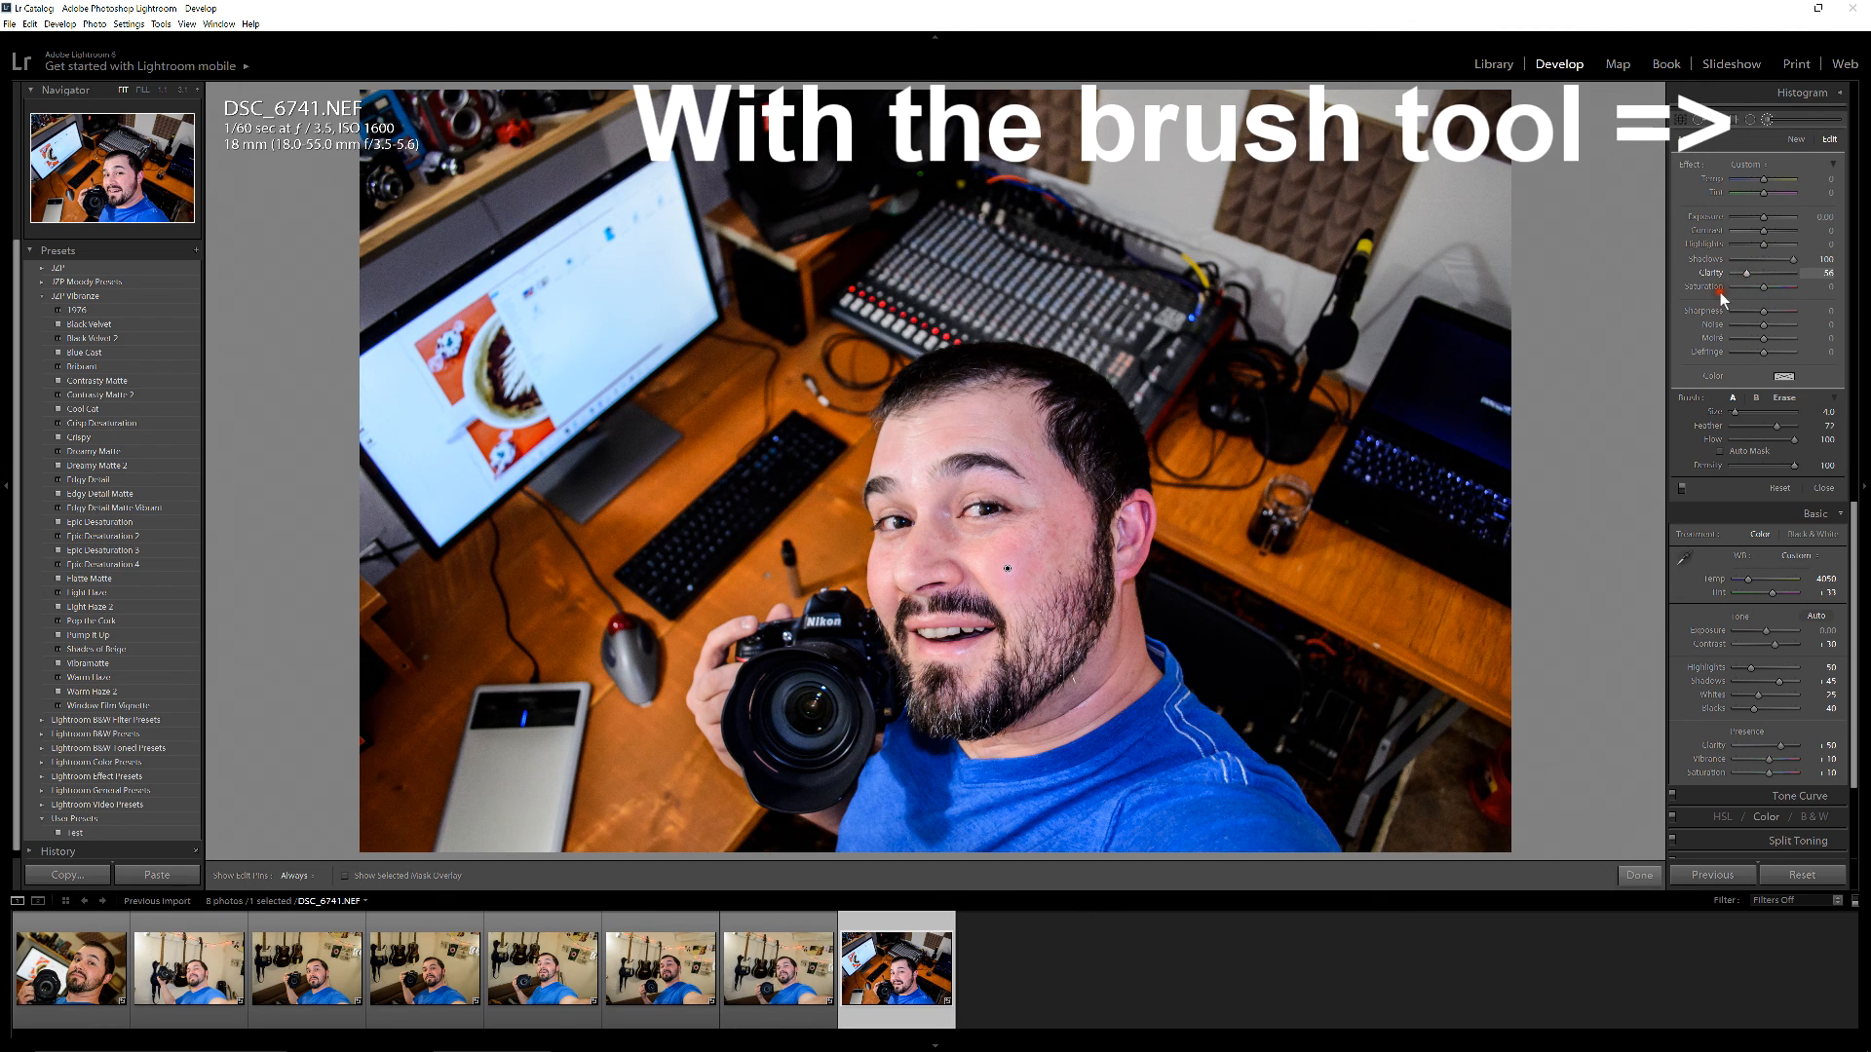
mouse_move(997, 556)
mouse_down()
mouse_move(1020, 563)
mouse_move(1005, 558)
mouse_up()
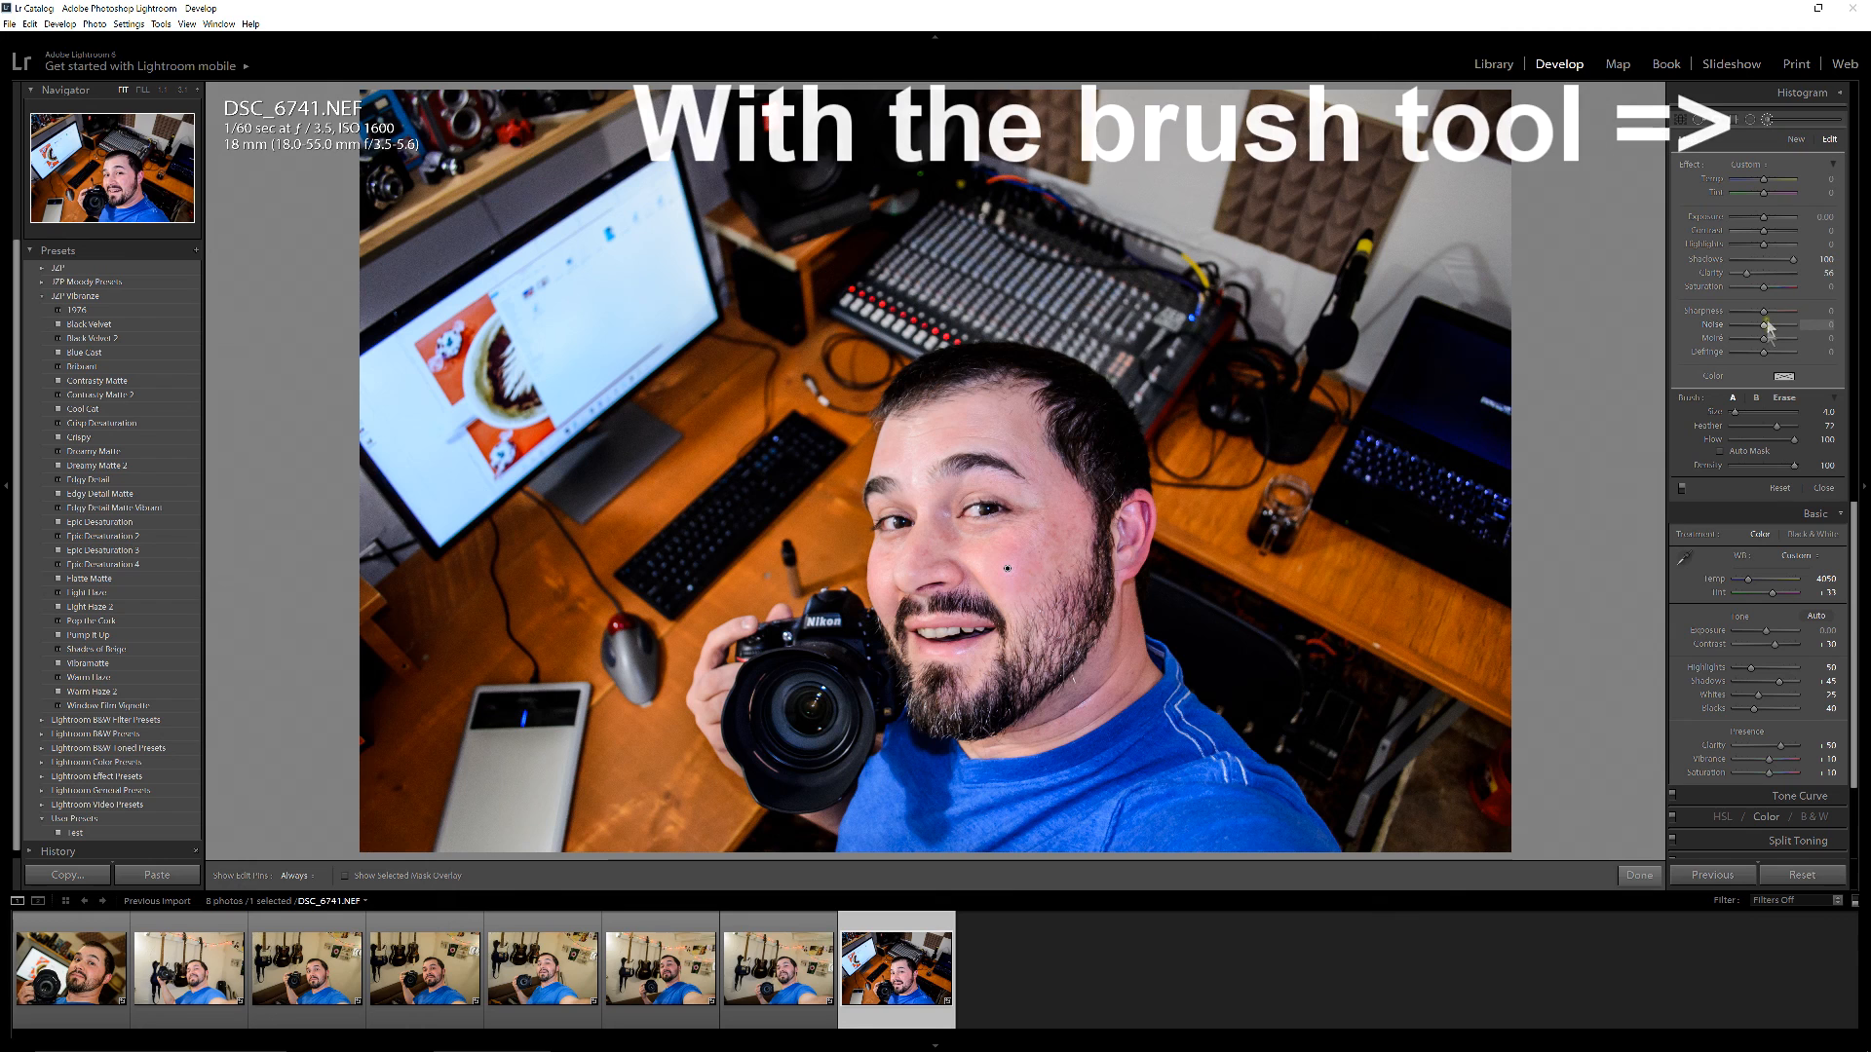
Set the brush adjustment's Sharpness to about -53, brush over the forehead and close the Adjustment Brush
drag(1763, 311, 1750, 312)
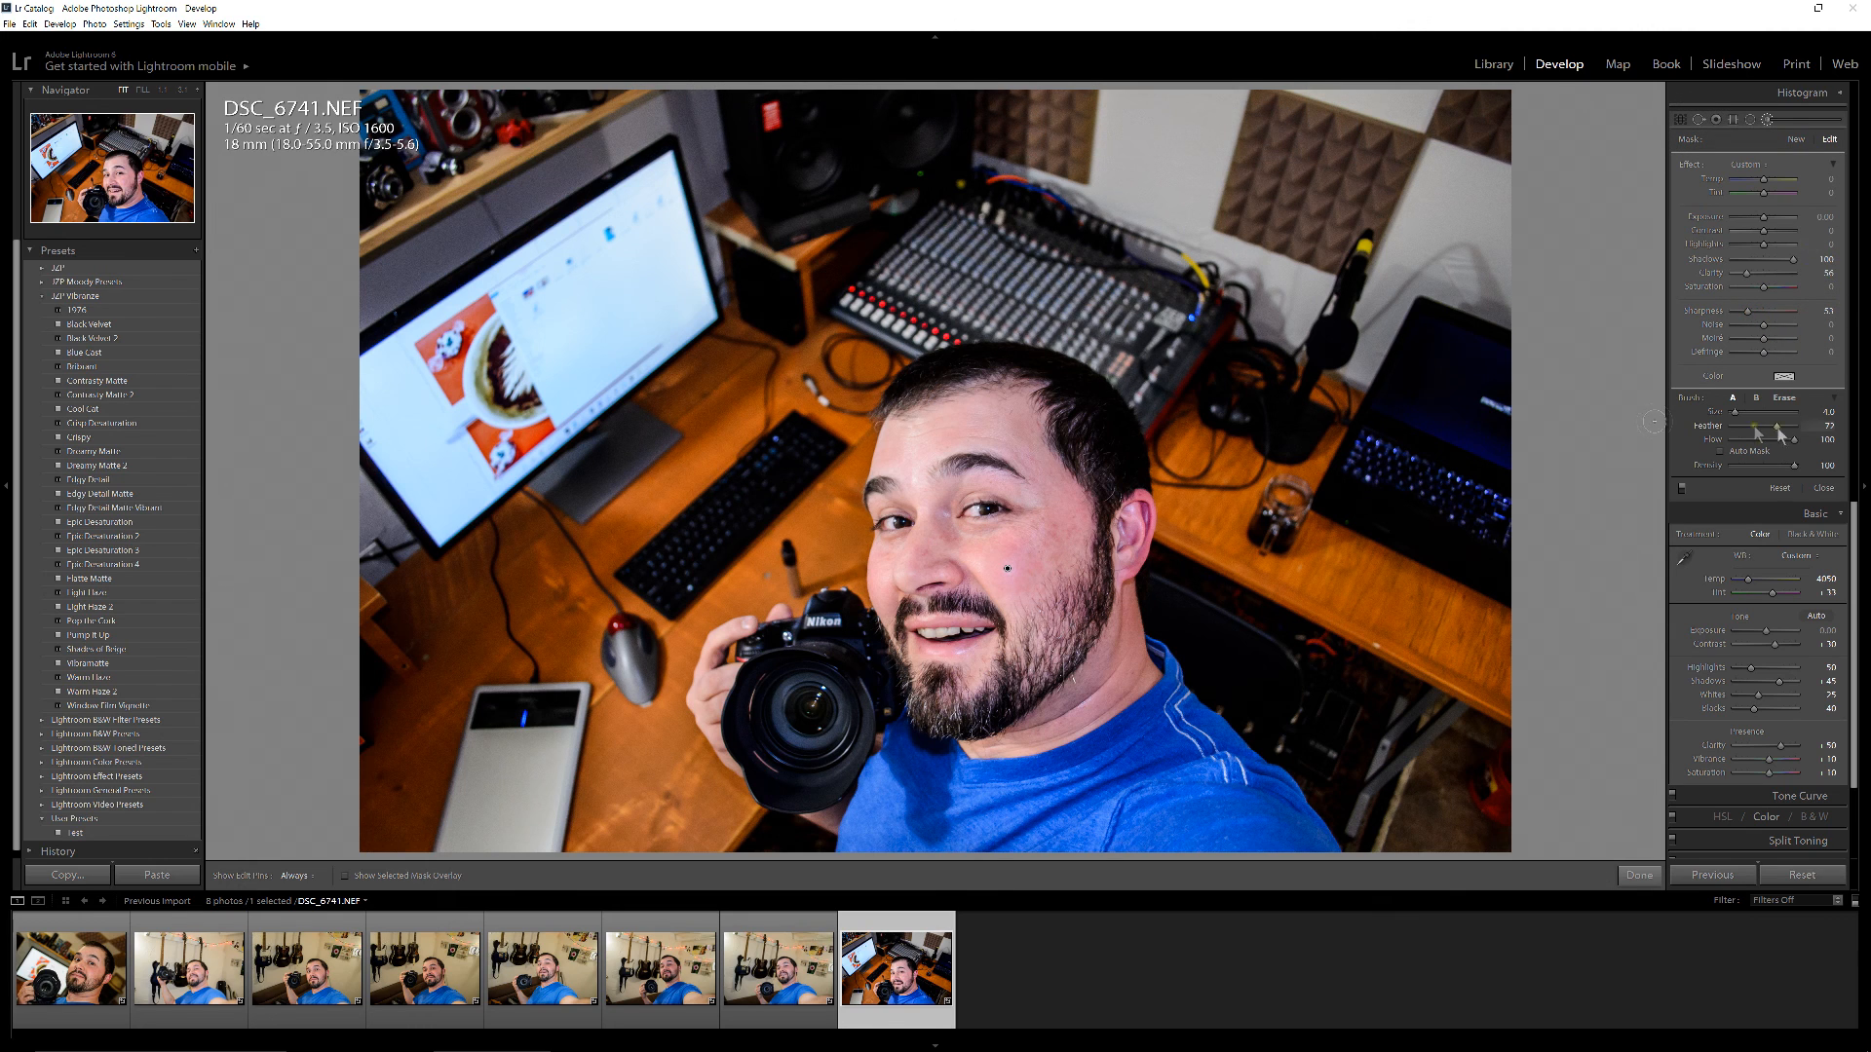
click(1681, 489)
mouse_move(917, 429)
mouse_down()
mouse_move(916, 492)
mouse_move(917, 447)
mouse_move(953, 421)
mouse_move(924, 424)
mouse_up()
click(1823, 488)
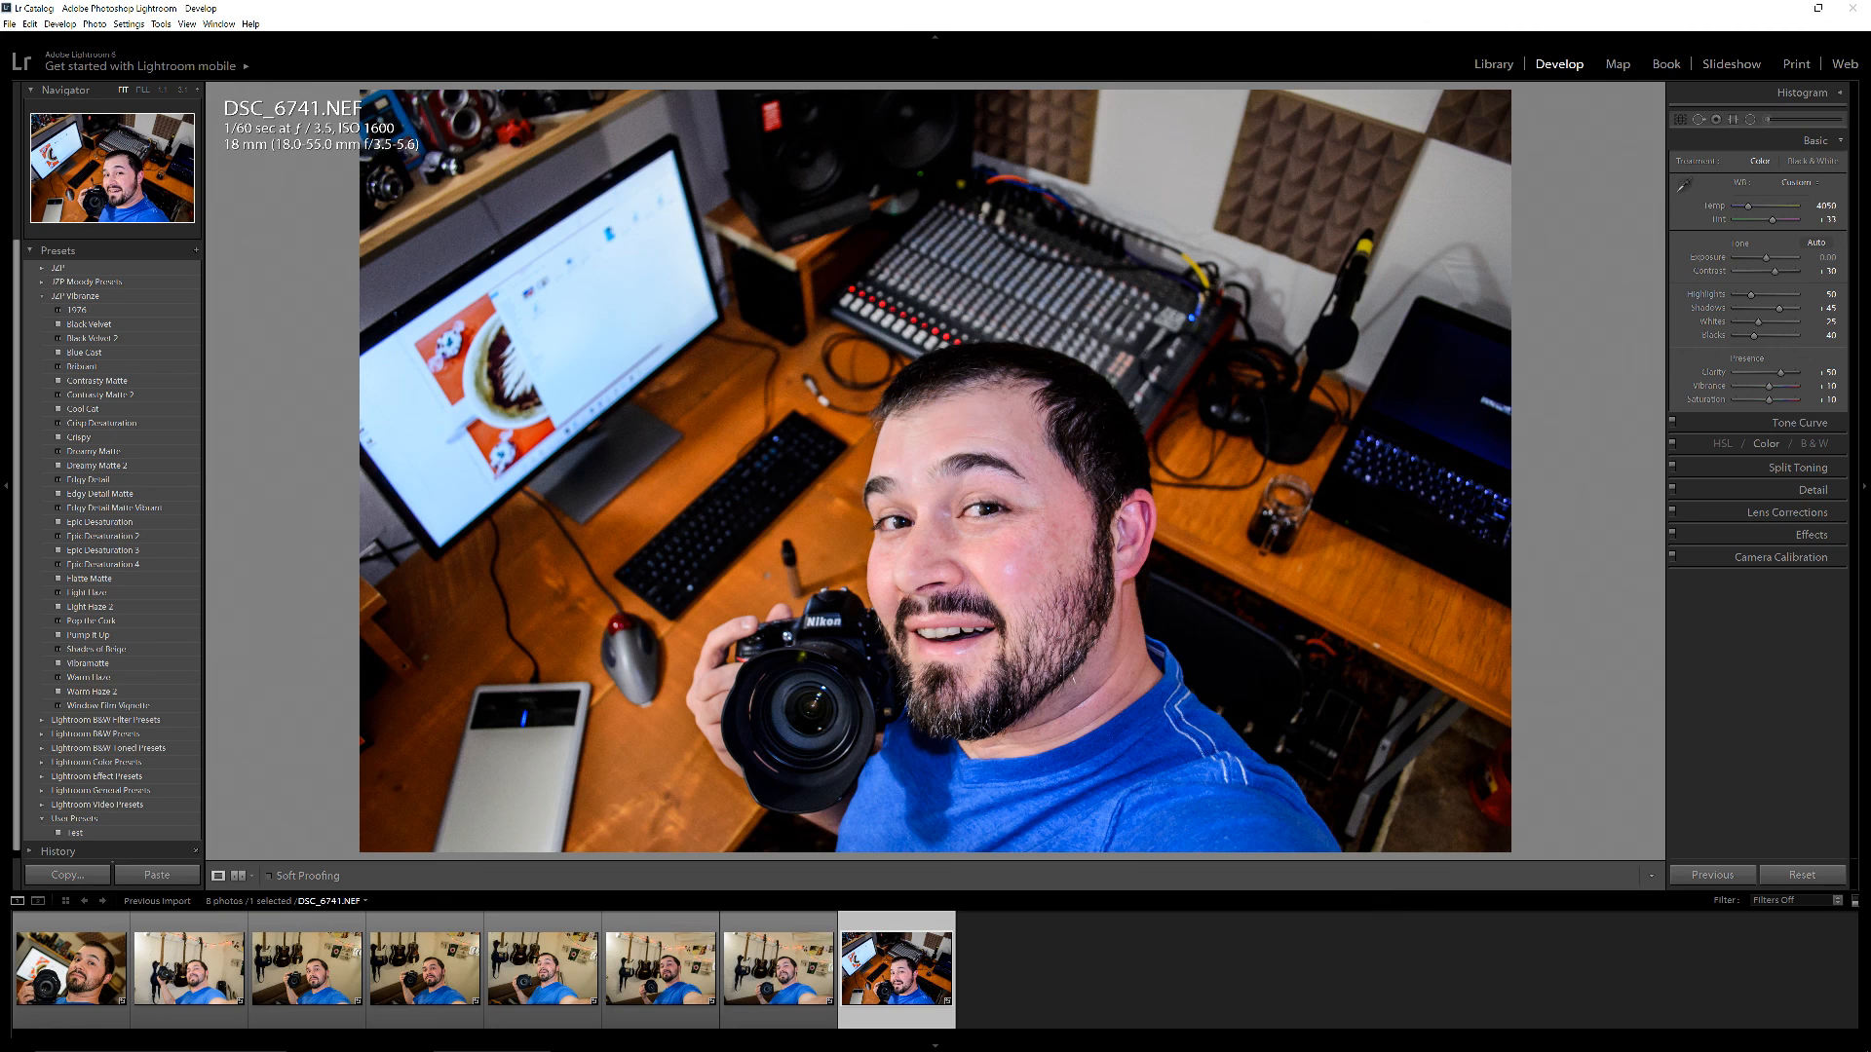
Set the Blacks to about -67 and the Exposure to +0.12 for the desk photo
click(1754, 336)
drag(1754, 337, 1747, 336)
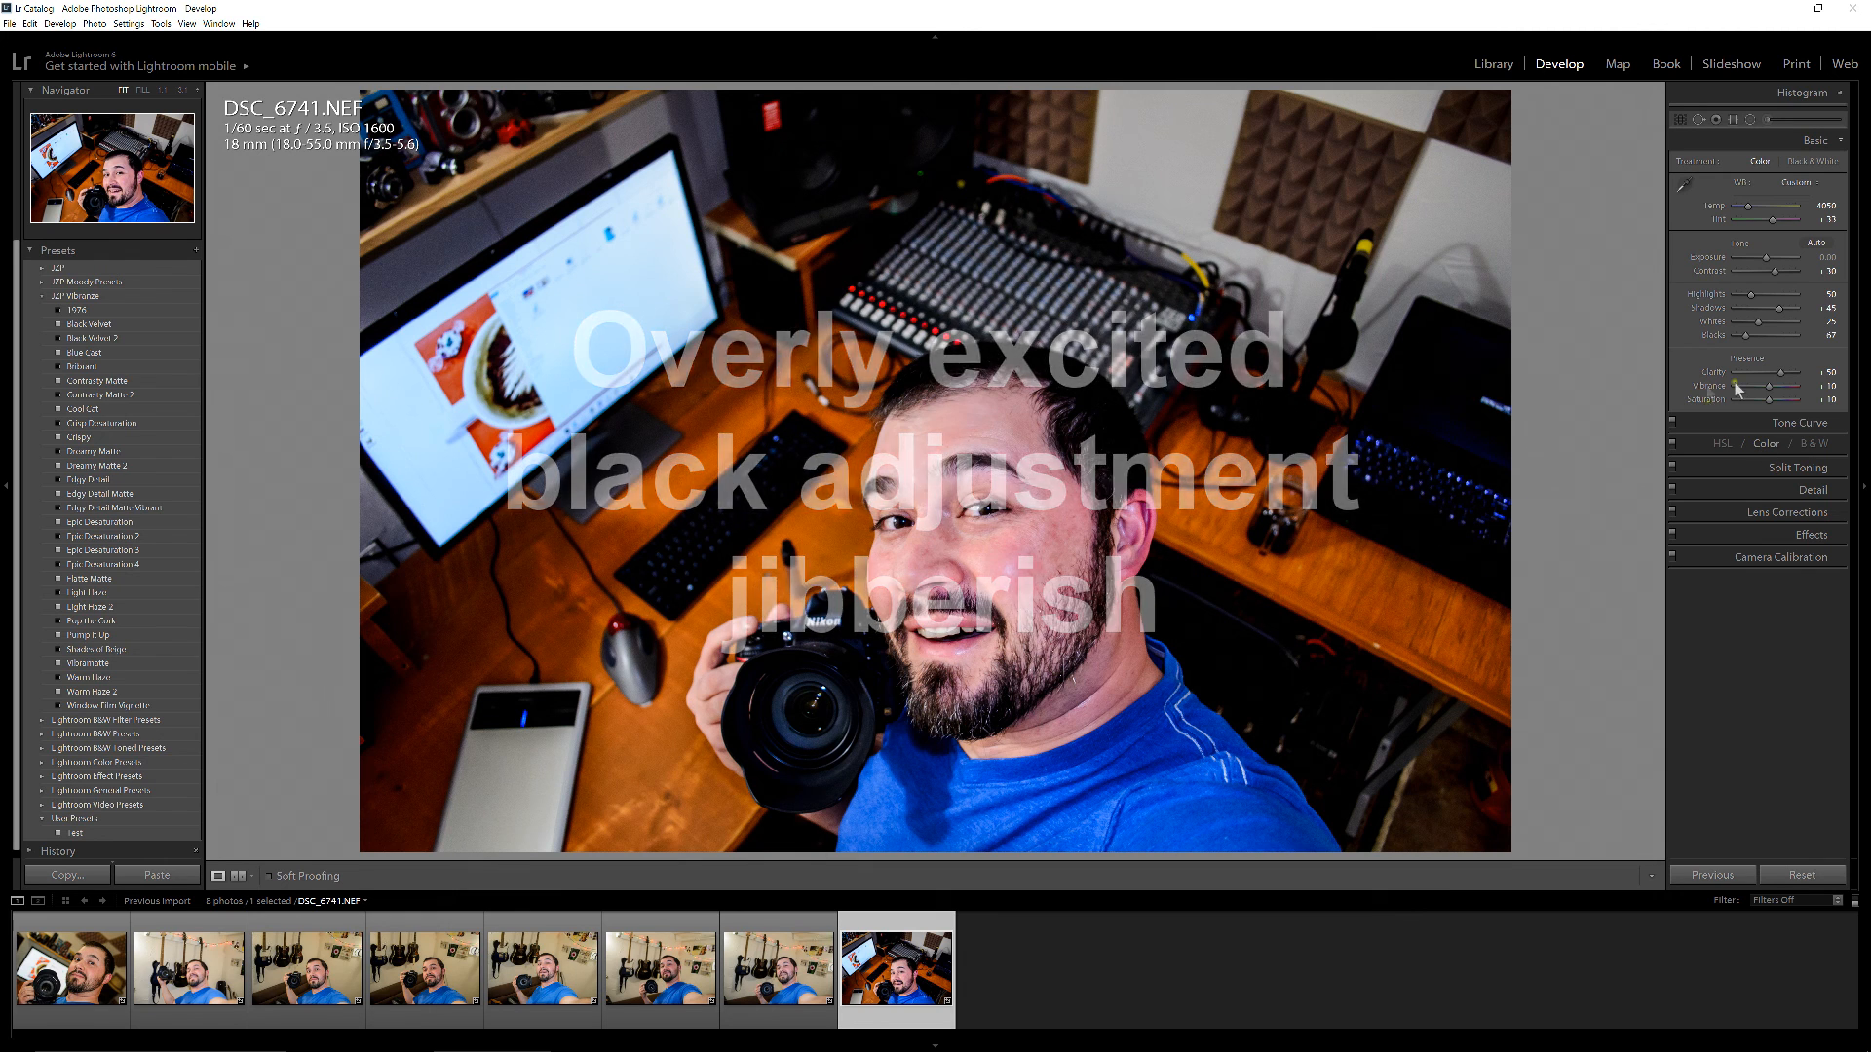
drag(1767, 259, 1764, 257)
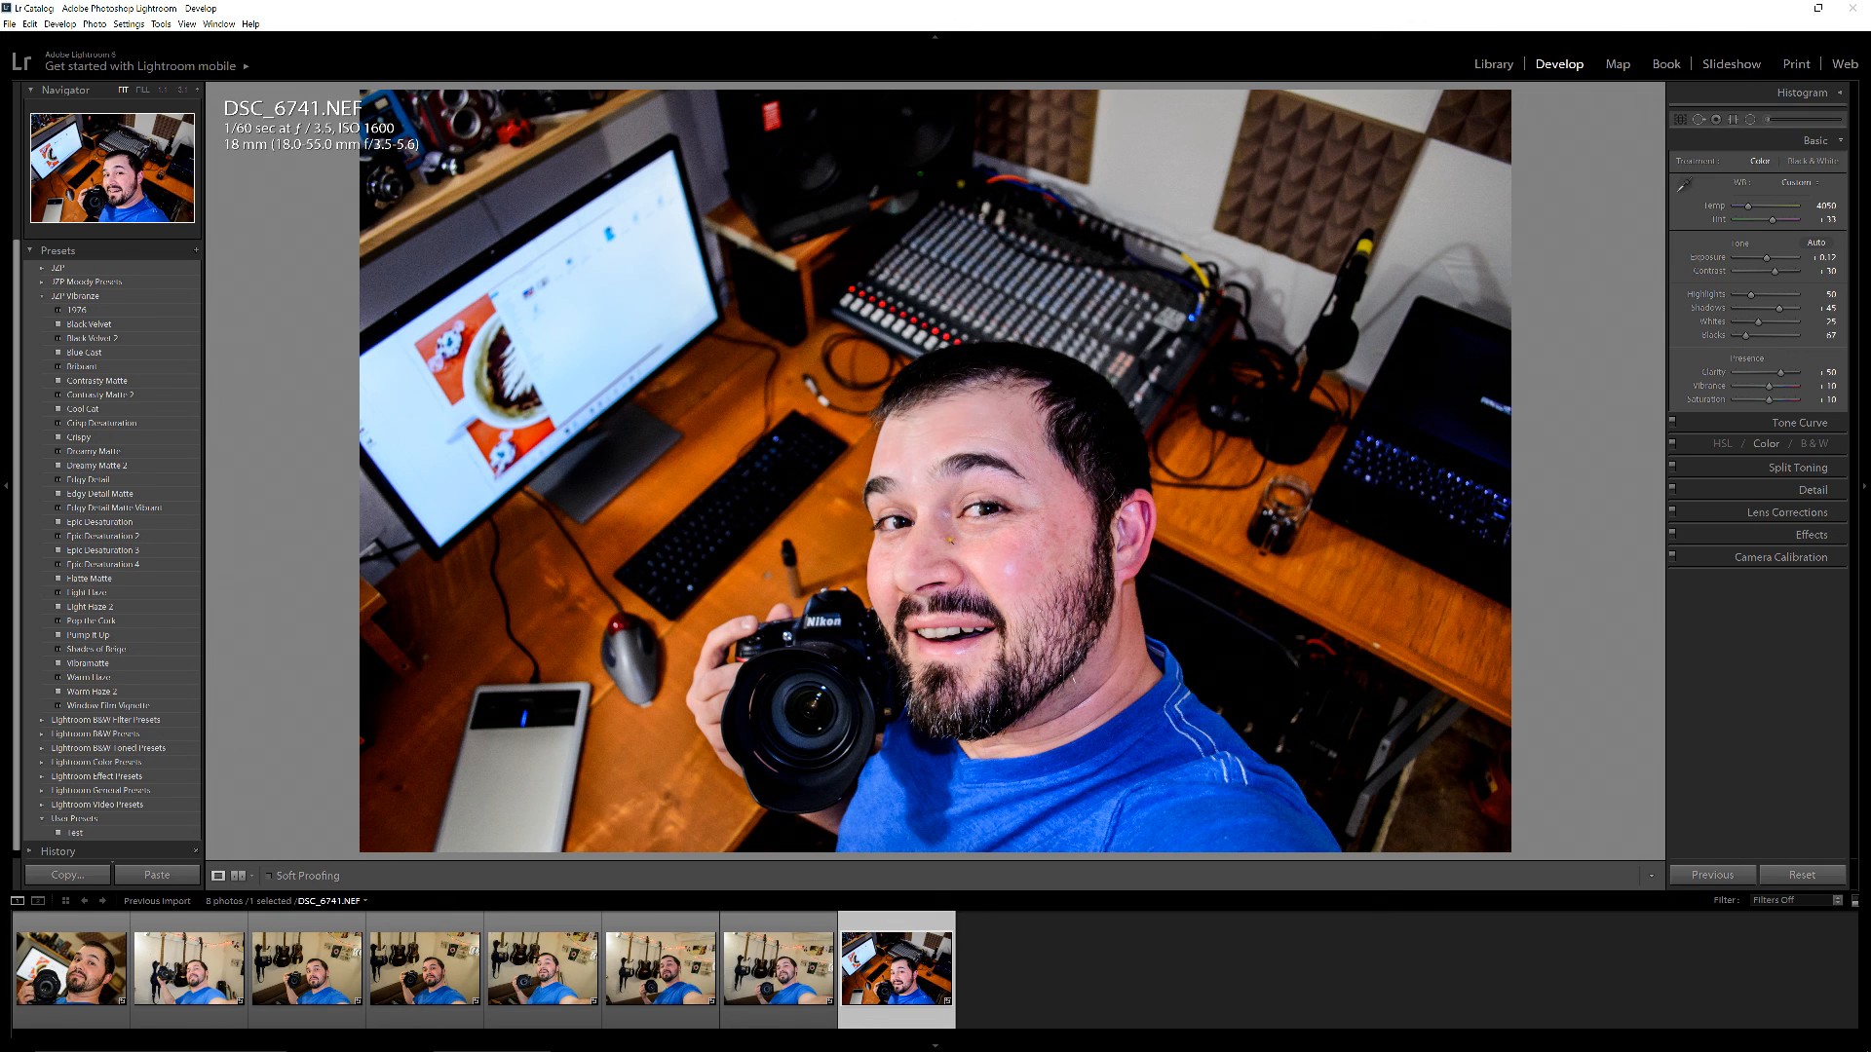
Inspect the face in the desk photo up close and compare the edit with DSC_6740.NEF
click(950, 539)
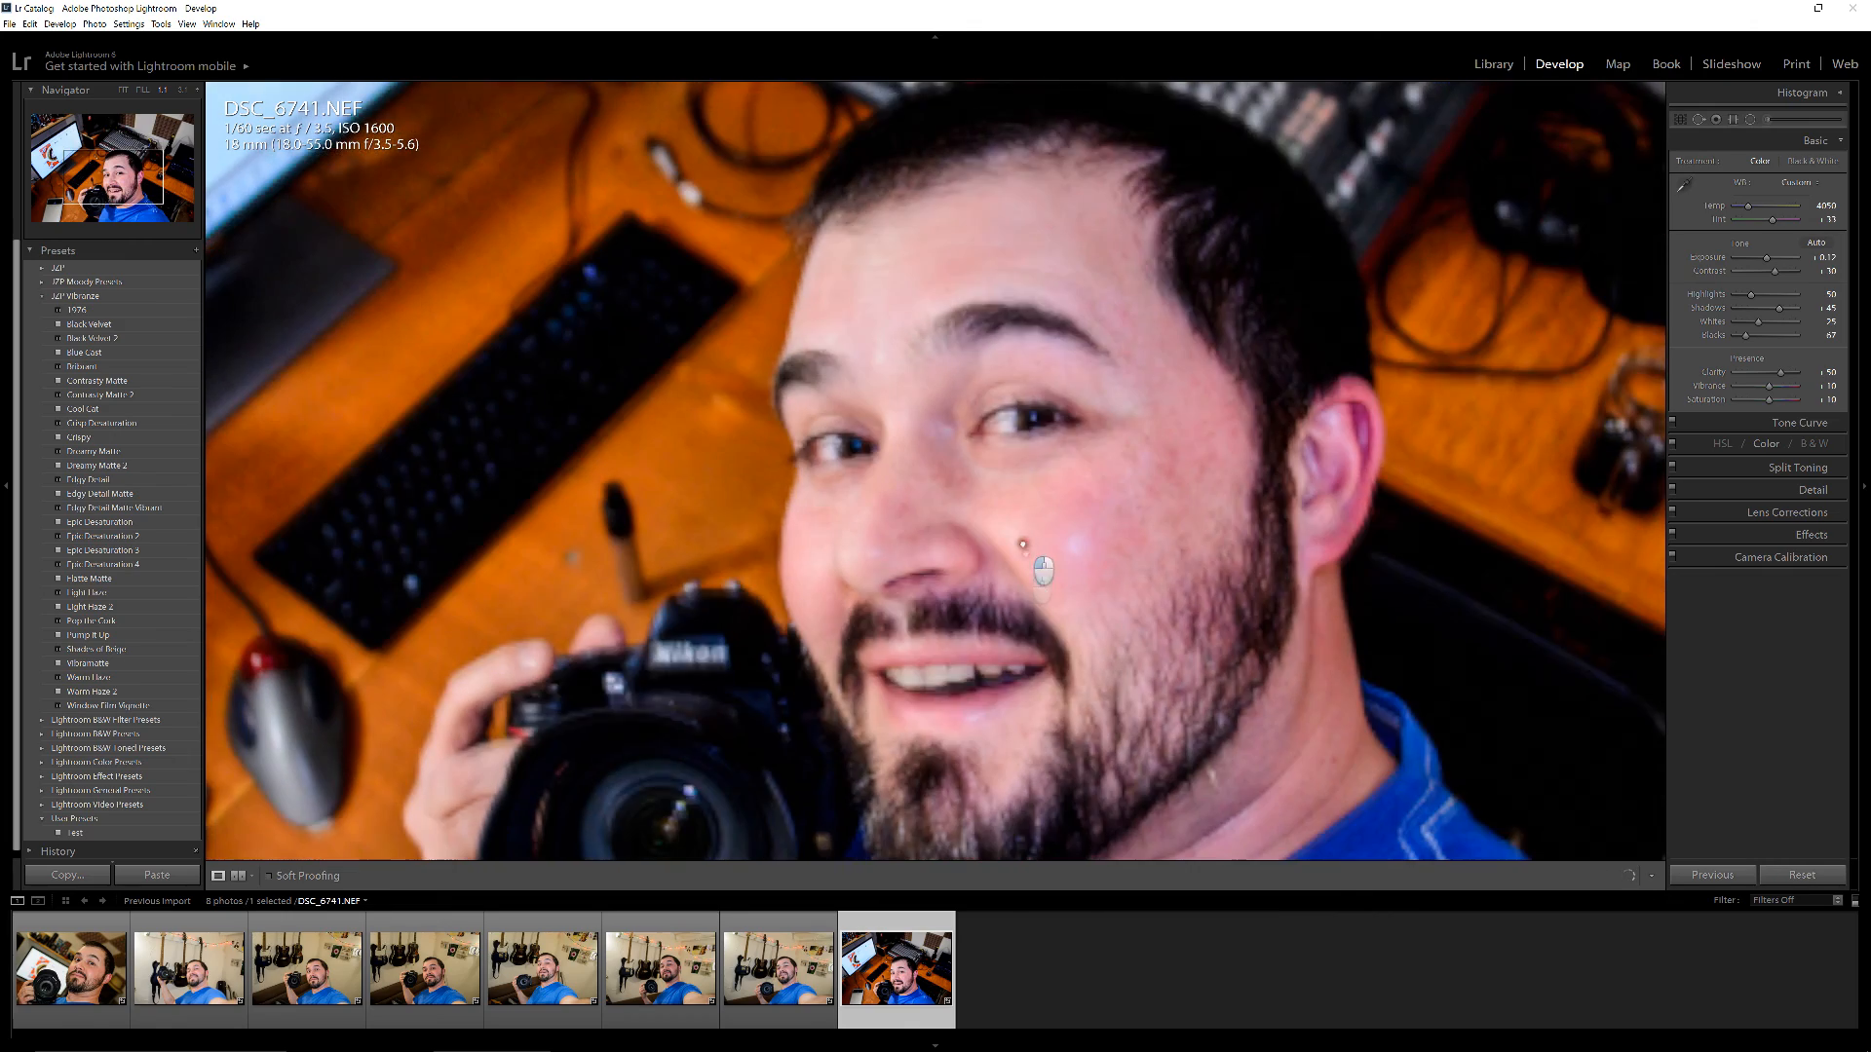
click(1023, 546)
key(Left)
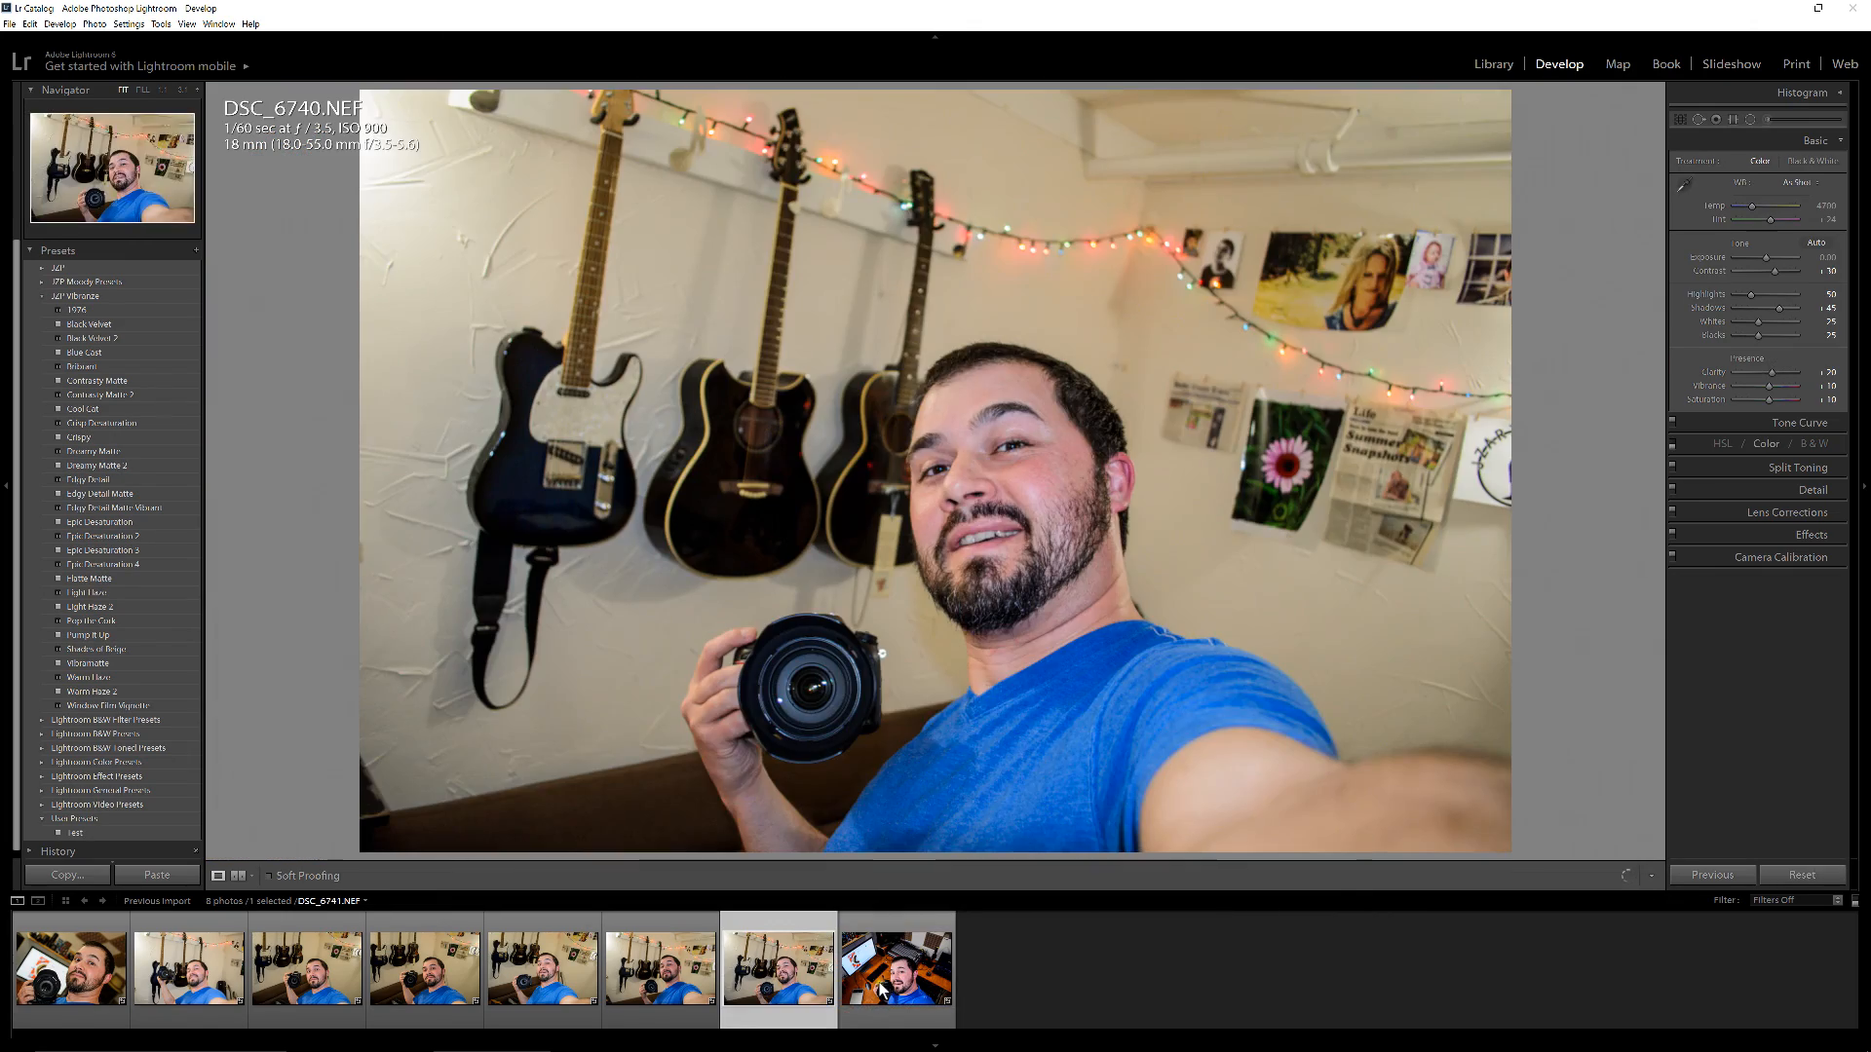
click(882, 988)
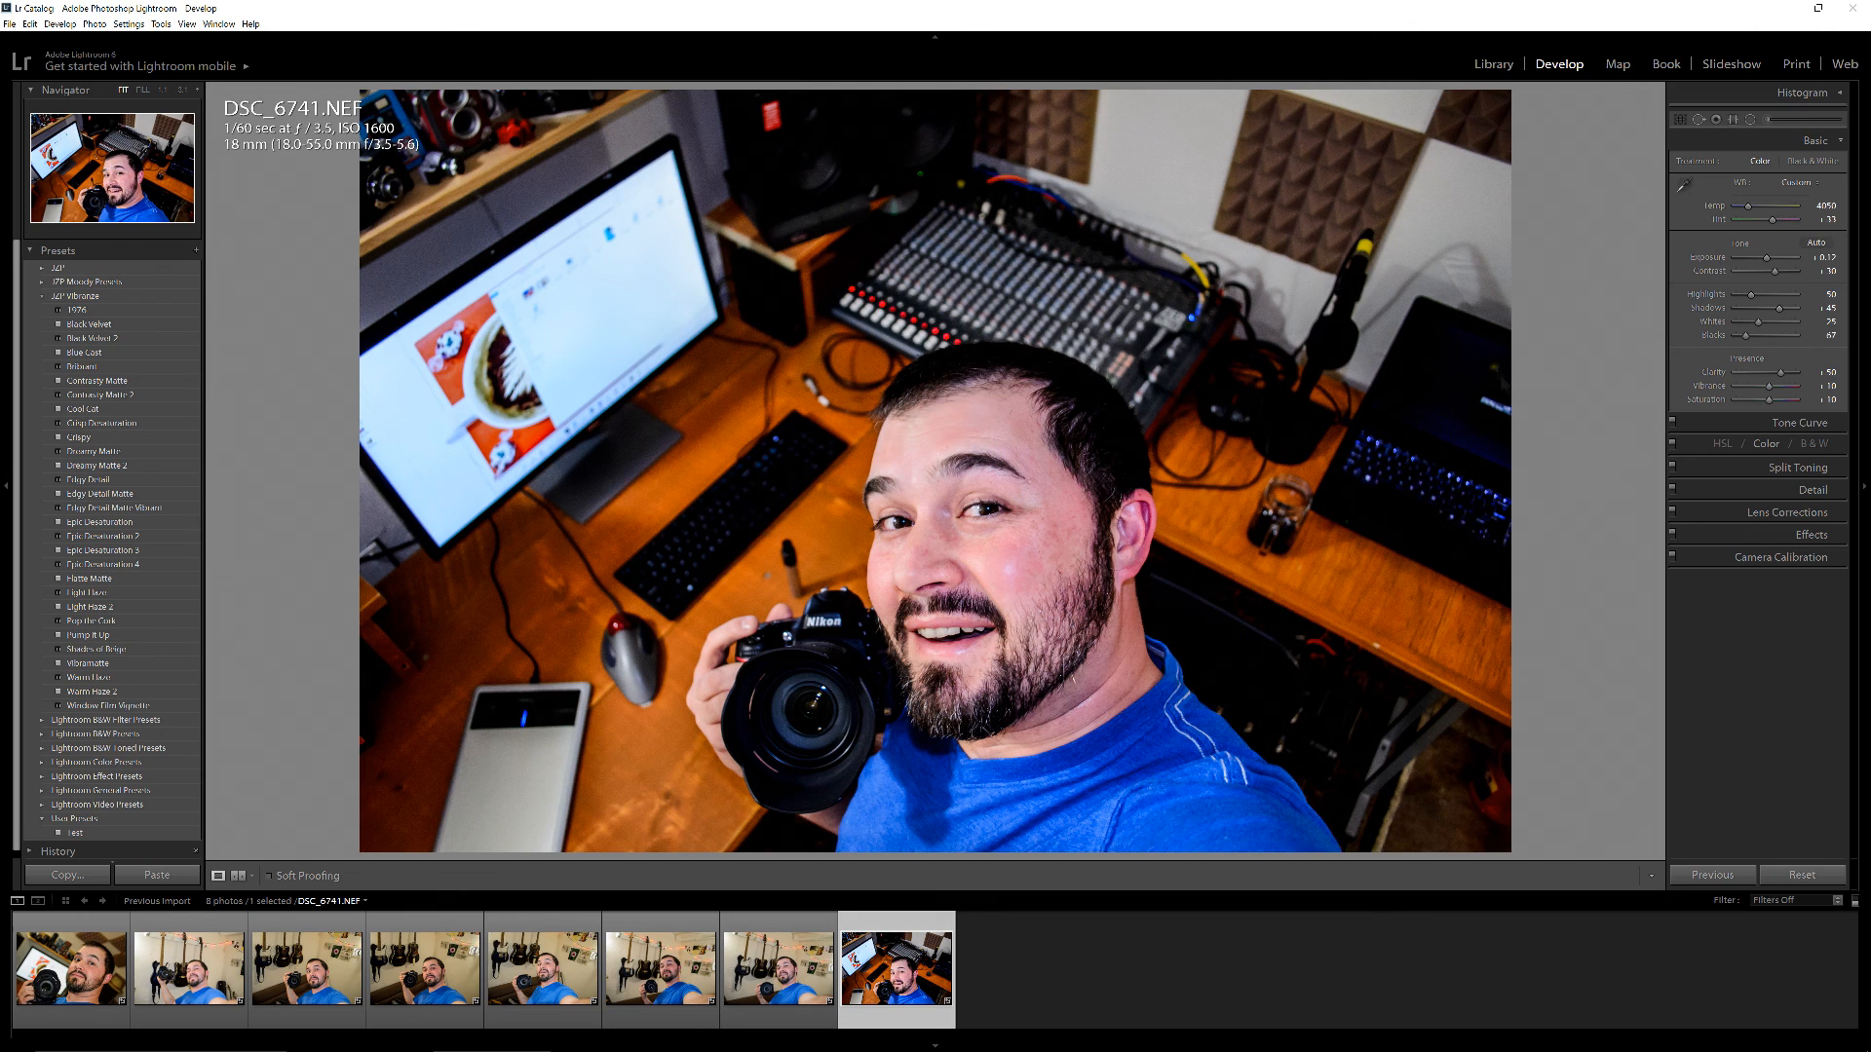
Enable Profile Corrections, Remove Chromatic Aberration and Constrain Crop in the Lens Corrections of DSC_6741.NEF
click(1843, 514)
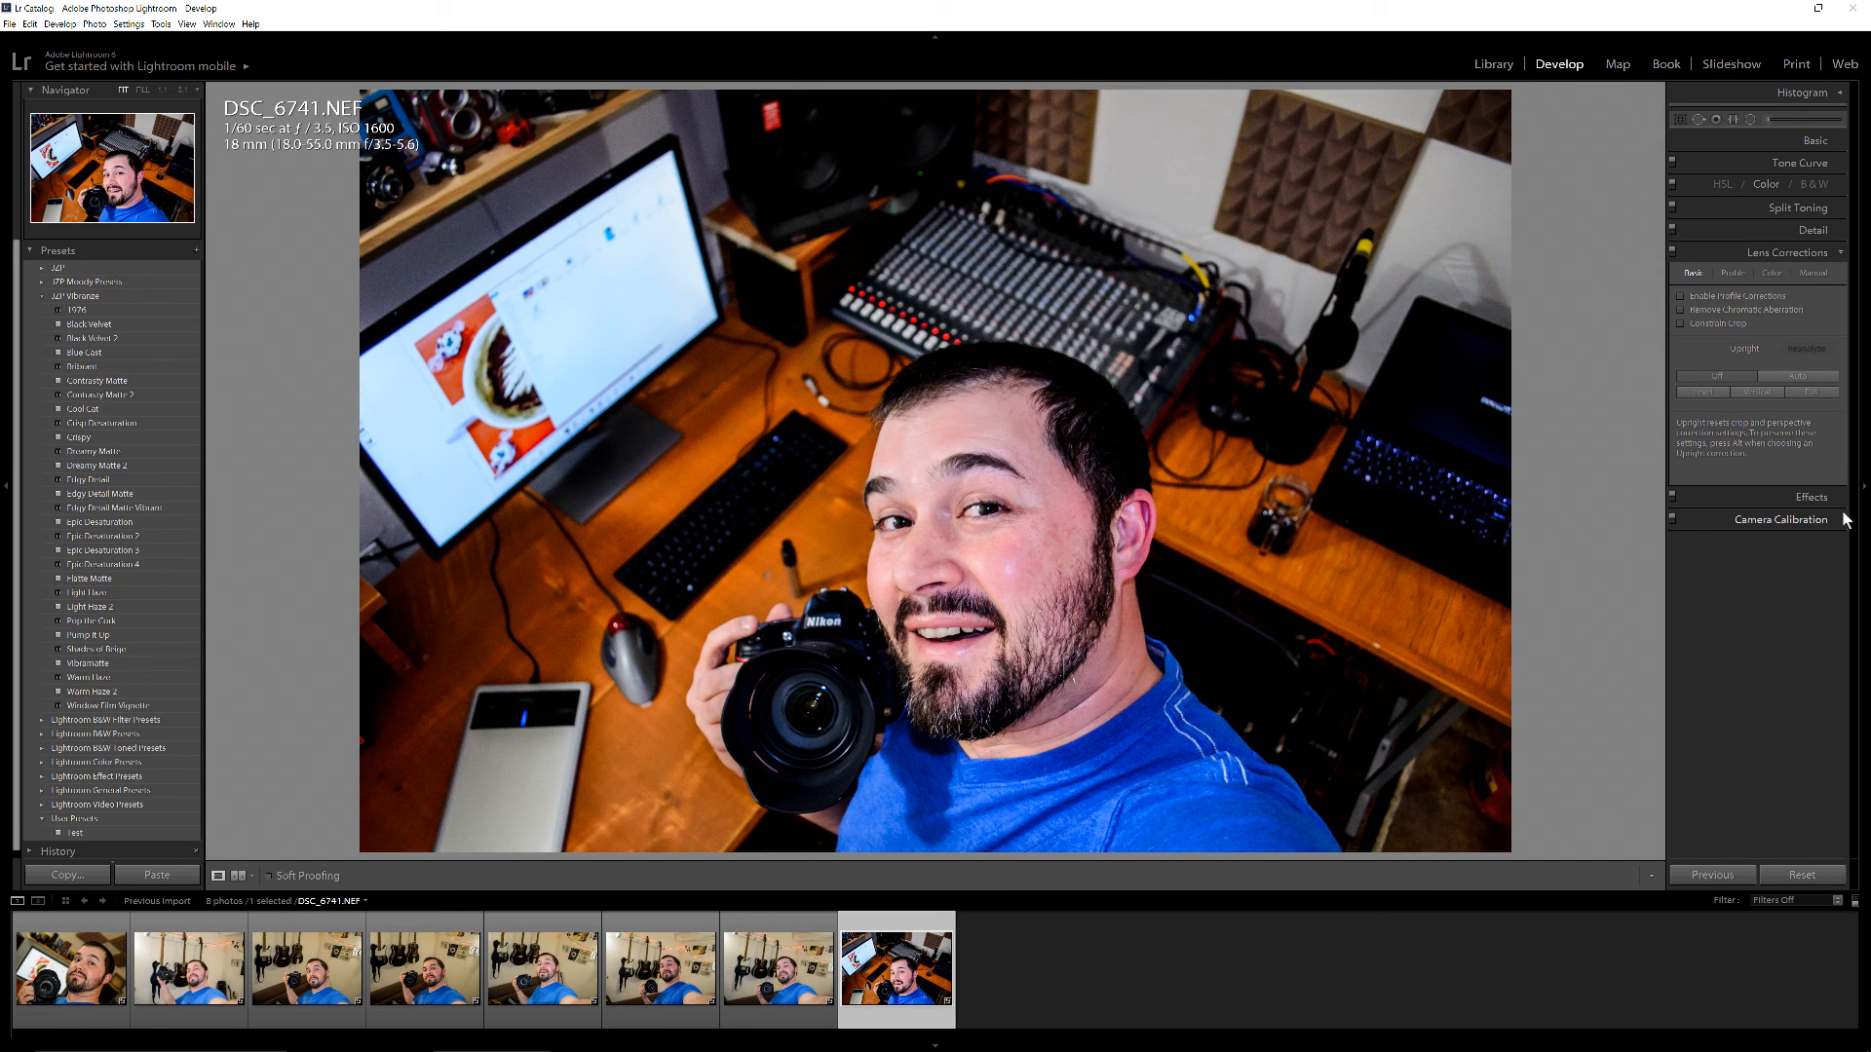
click(1704, 296)
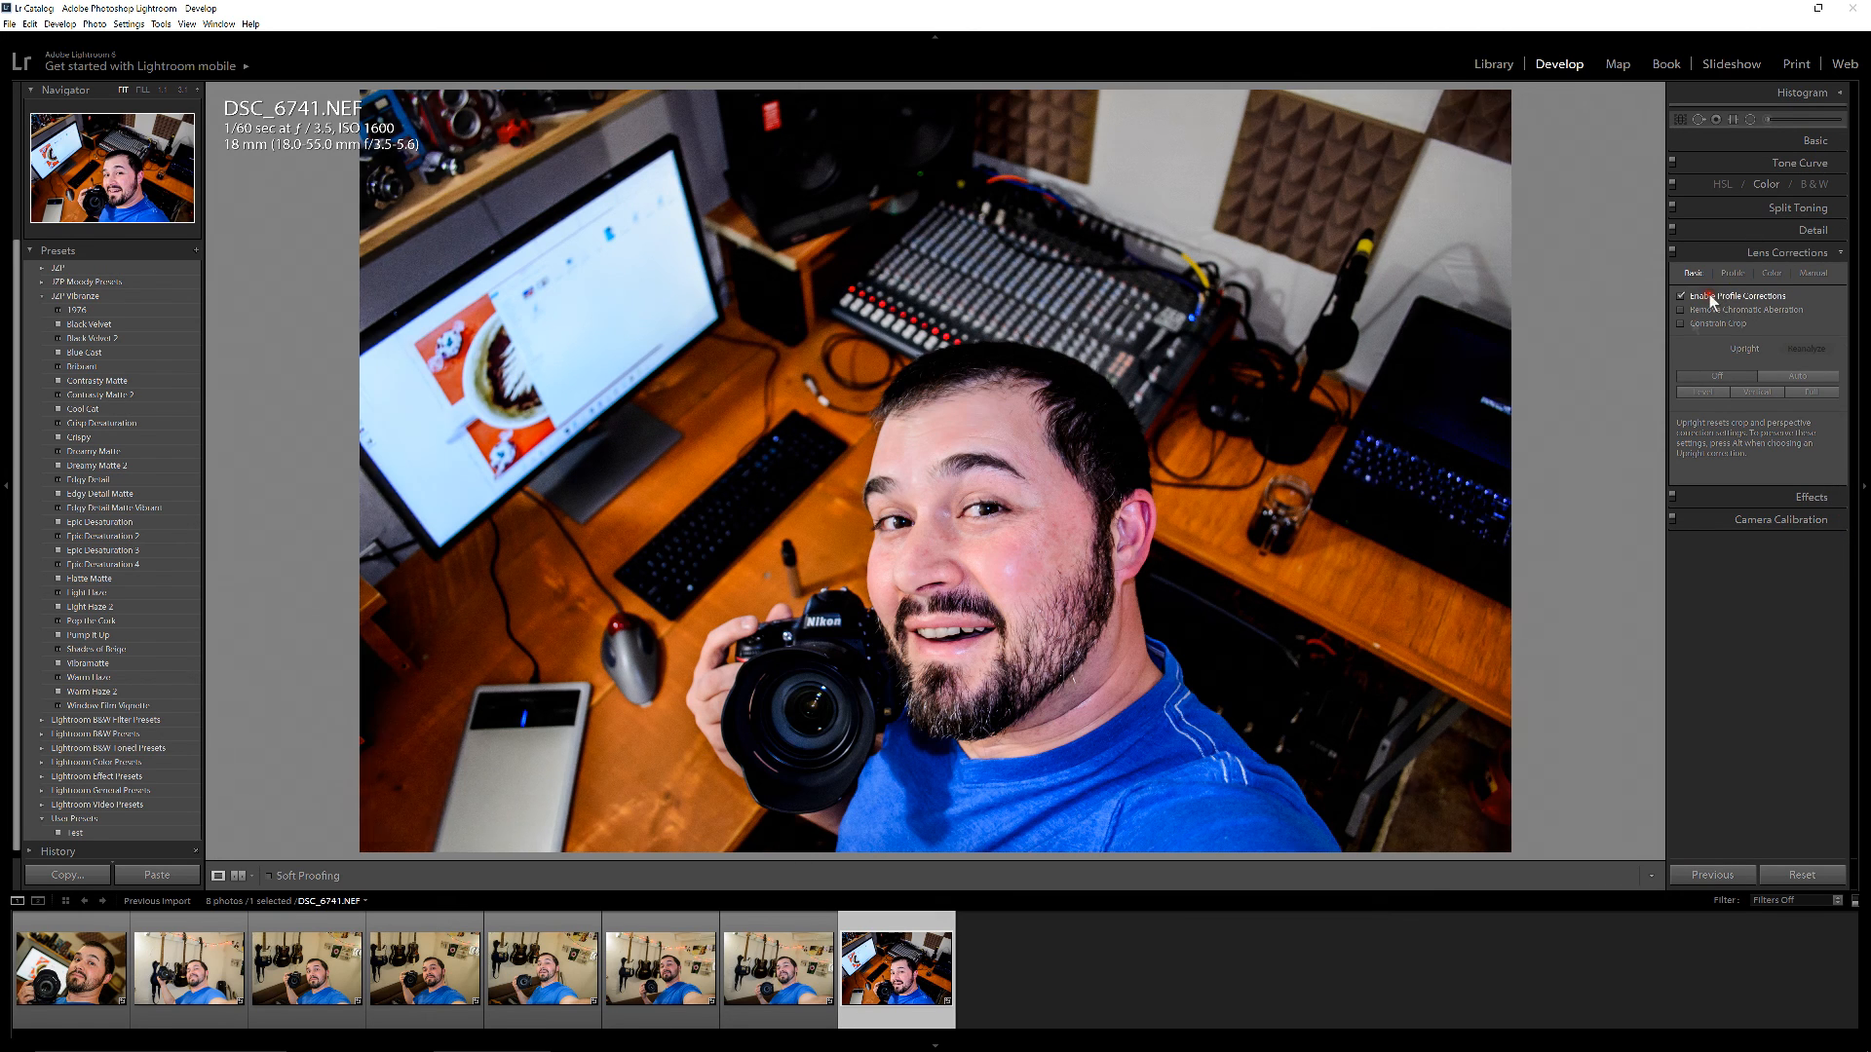
click(1682, 310)
click(1682, 323)
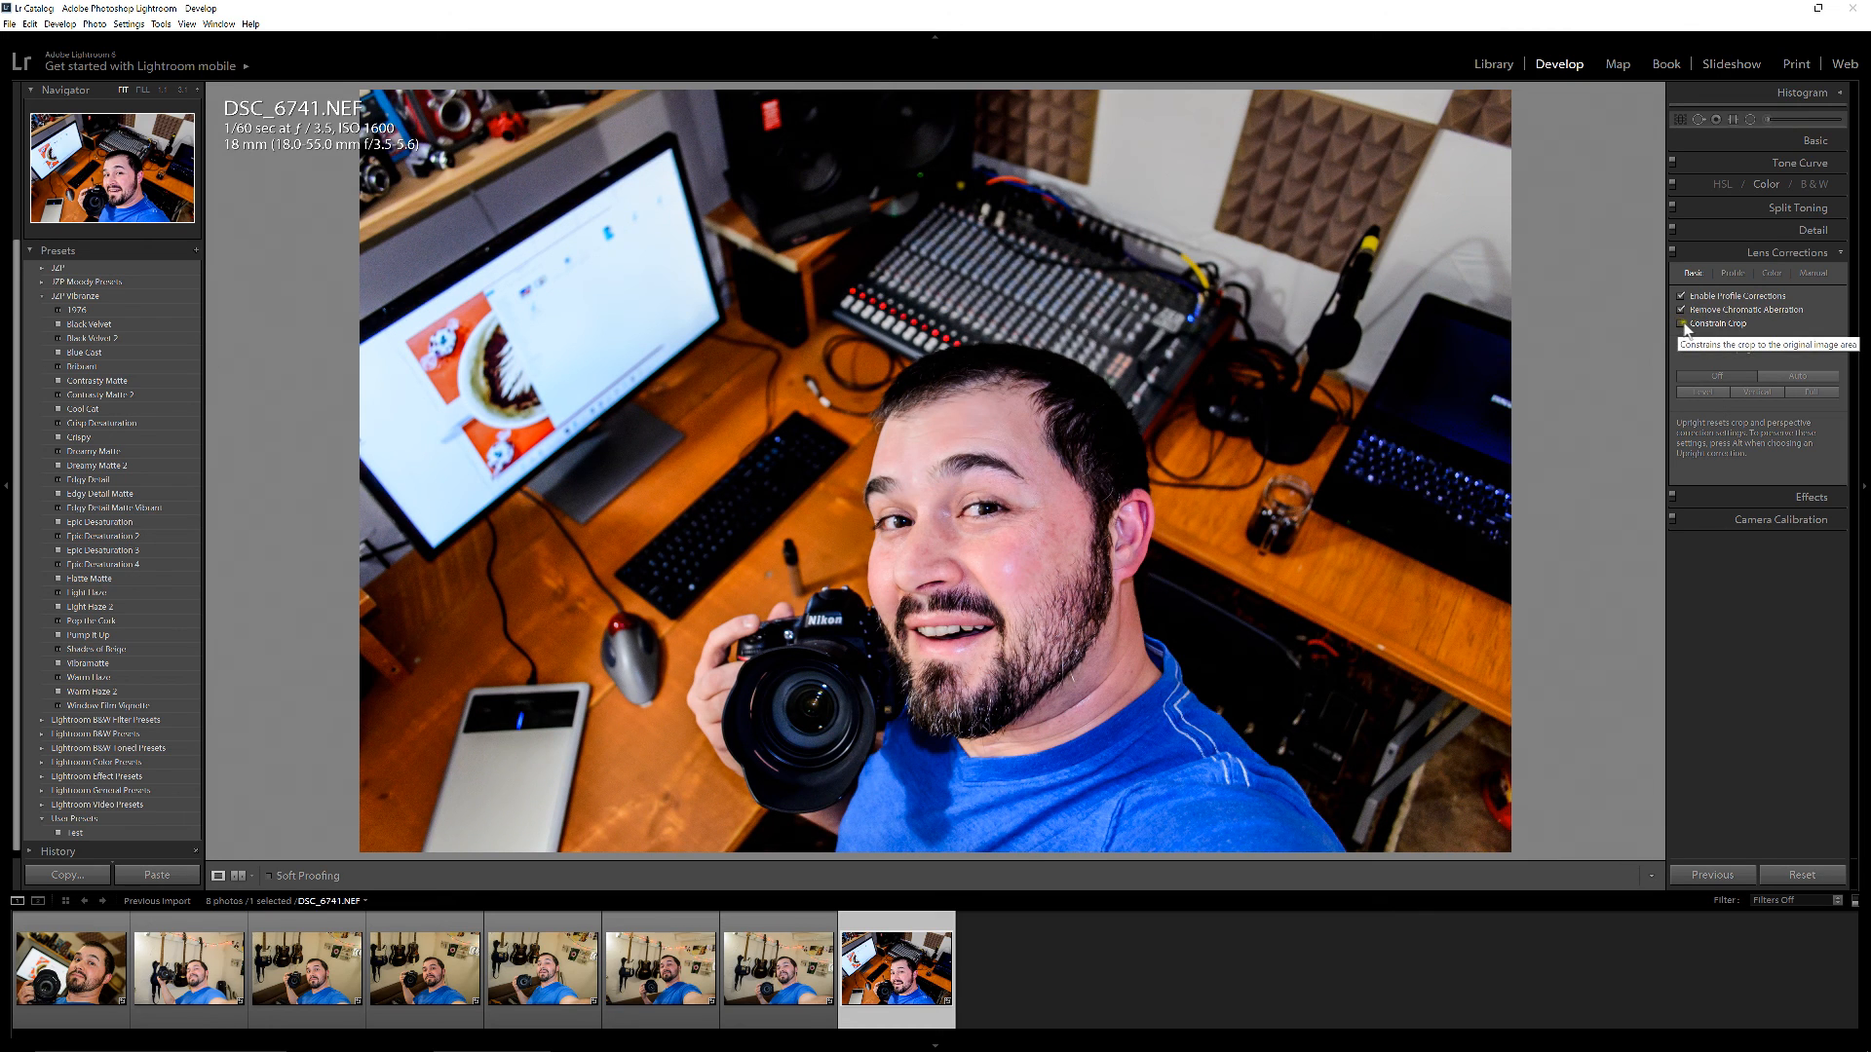